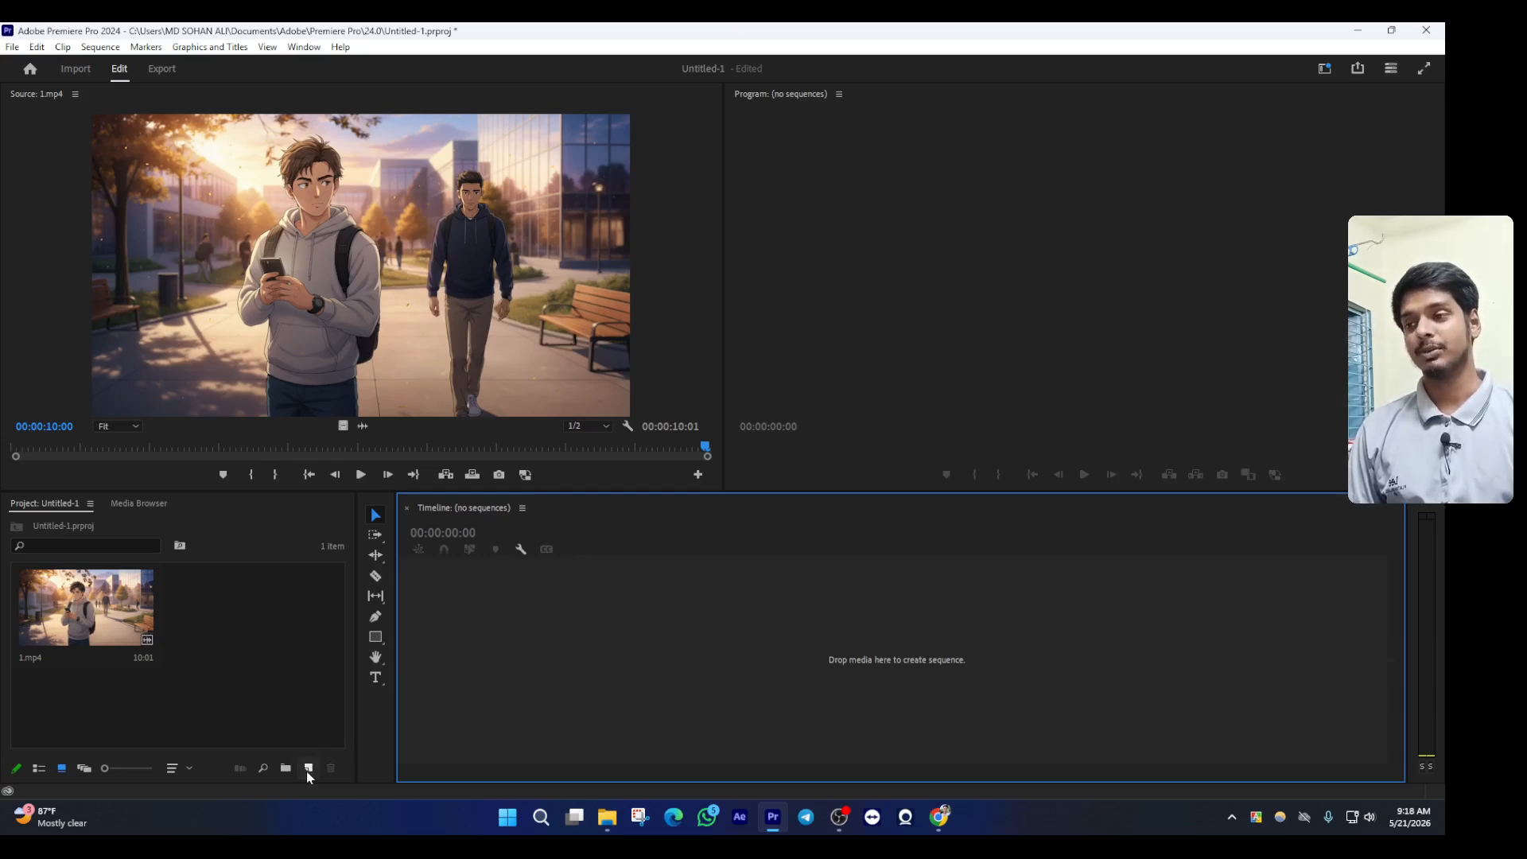
Start a new sequence and compare the HD 1080p presets at 25, 29.97, 50 and 59.94 fps
{"action": "left_click", "coordinate": [309, 769]}
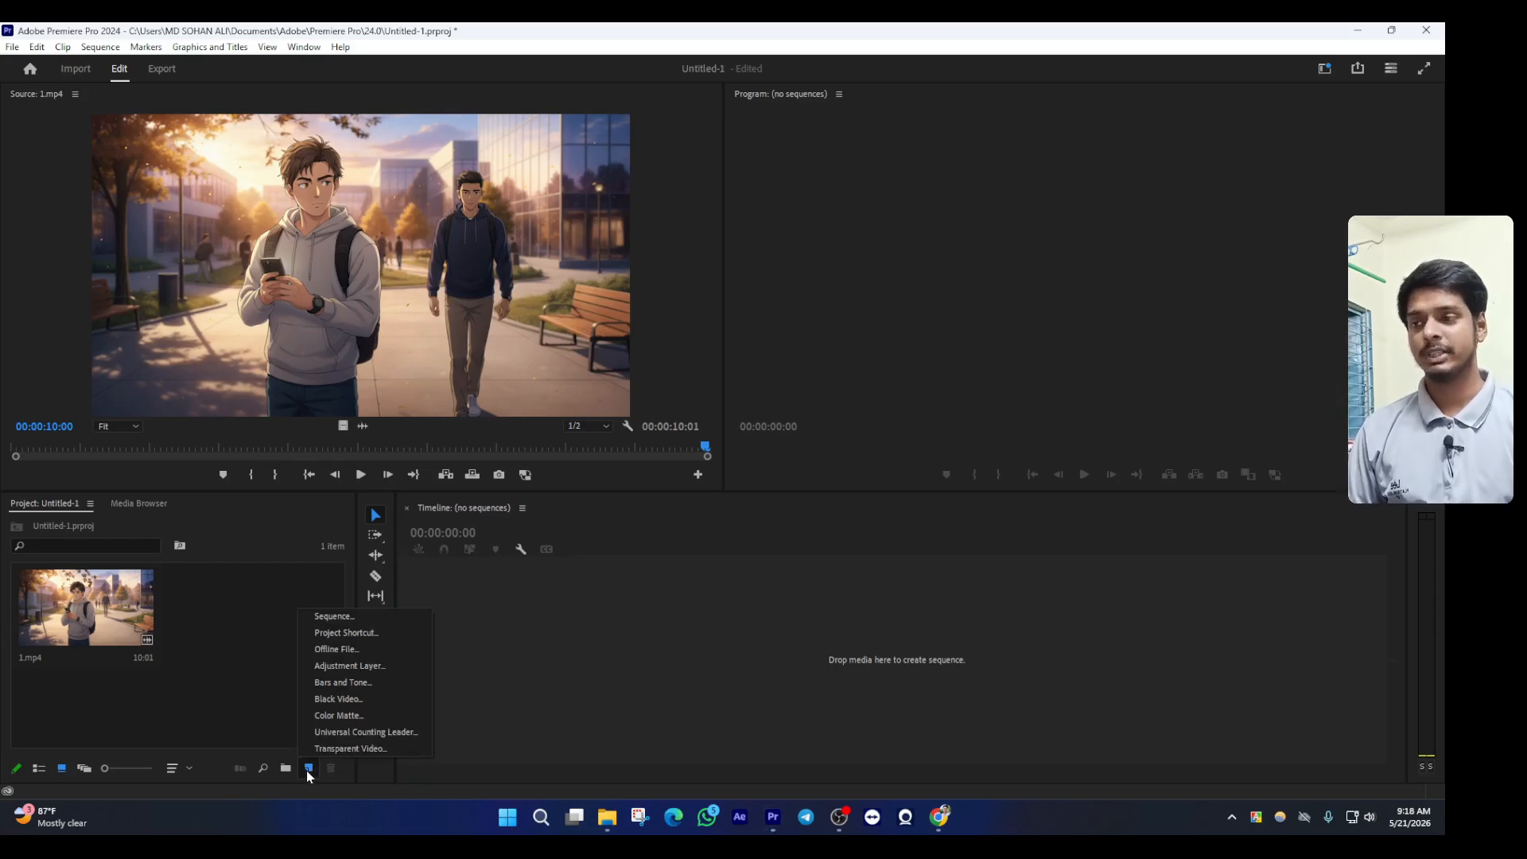
{"action": "left_click", "coordinate": [350, 614]}
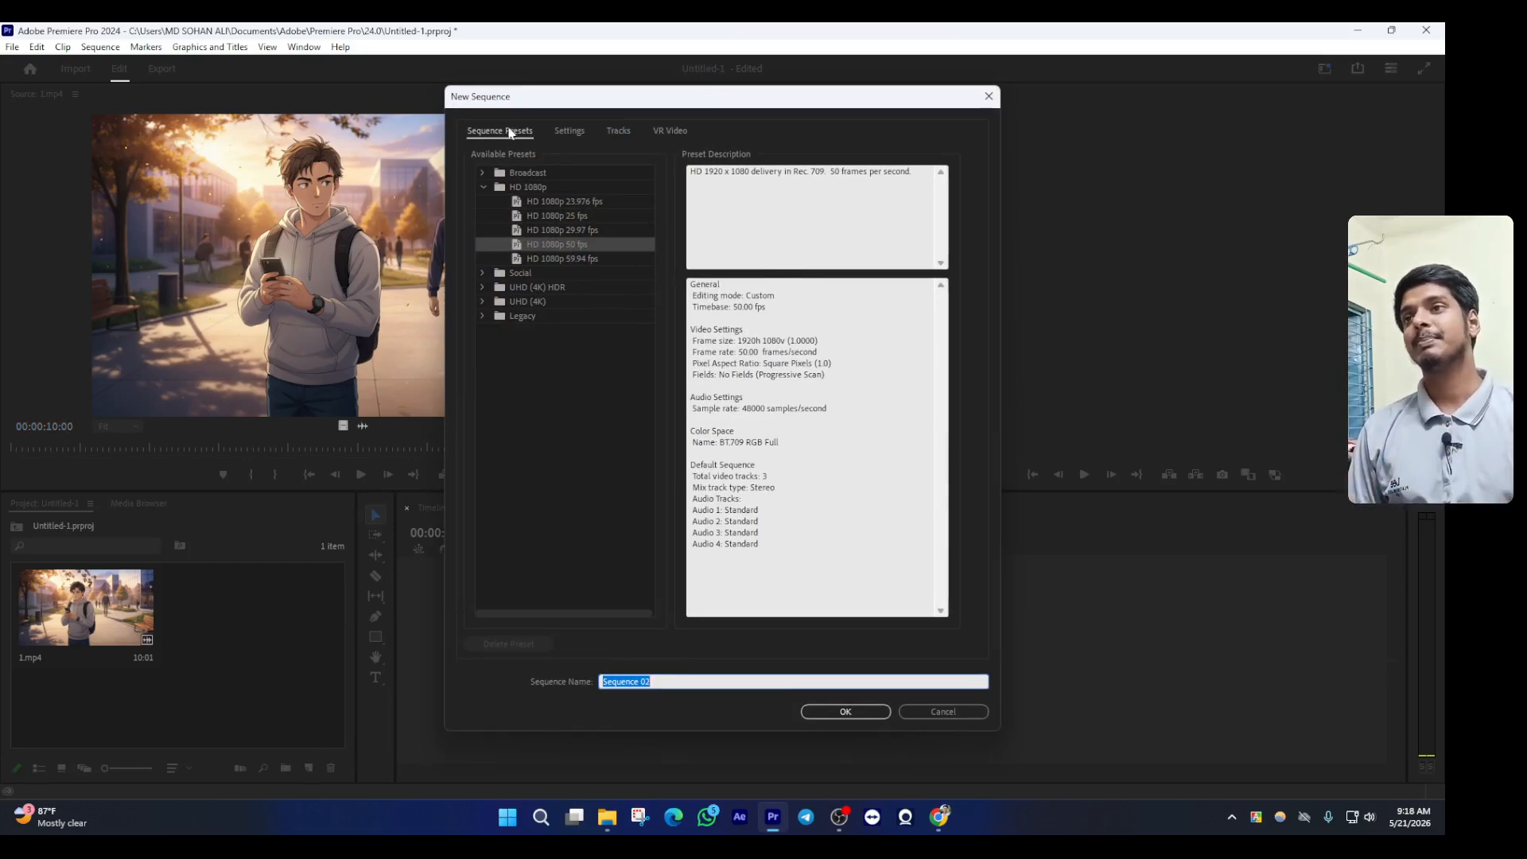
{"action": "left_click_drag", "start_coordinate": [527, 104], "coordinate": [484, 105]}
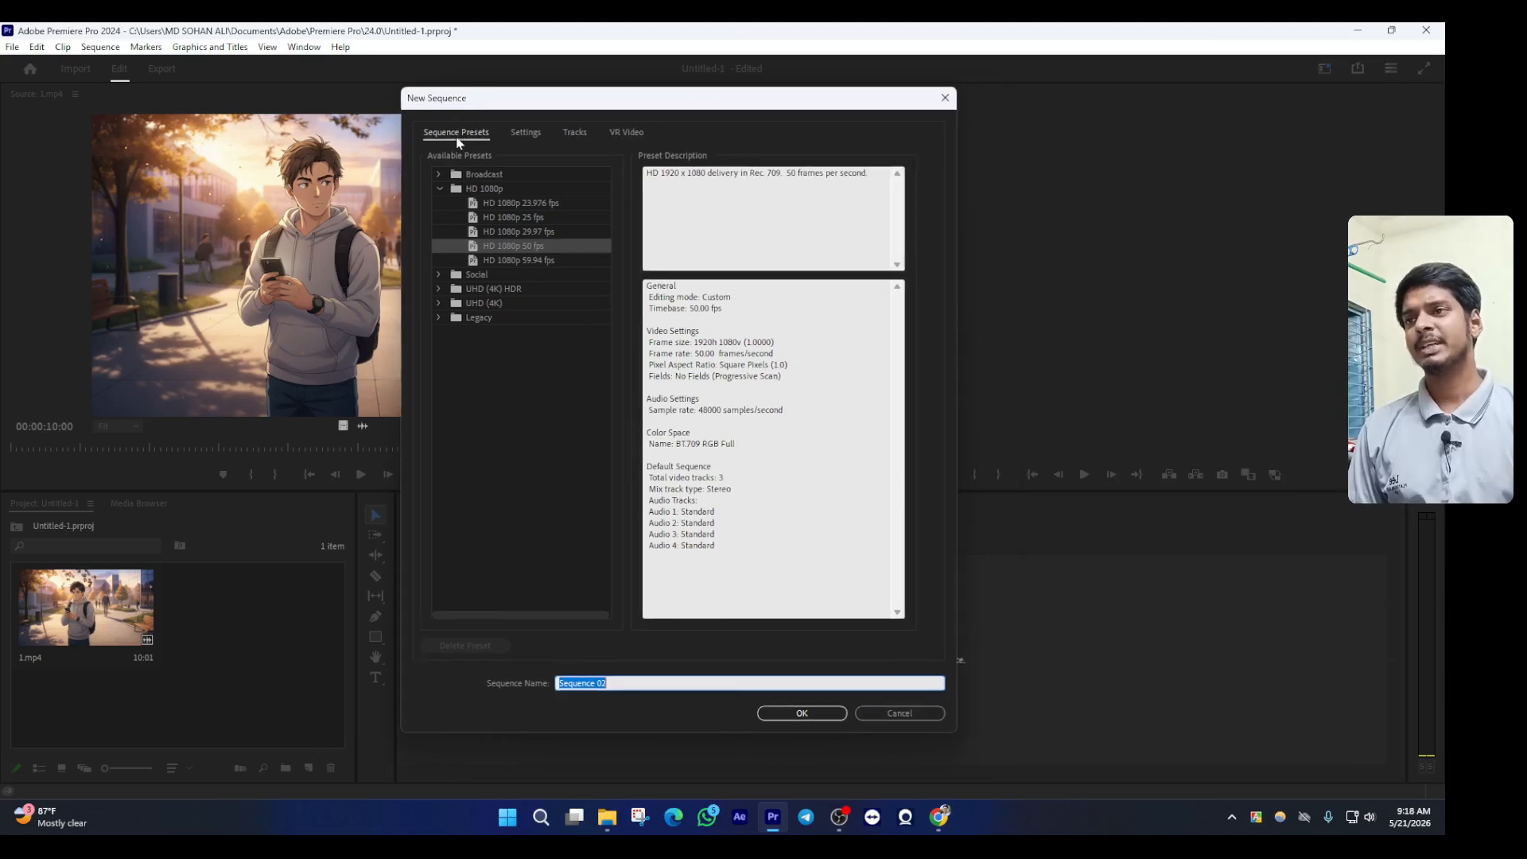
{"action": "left_click", "coordinate": [440, 189]}
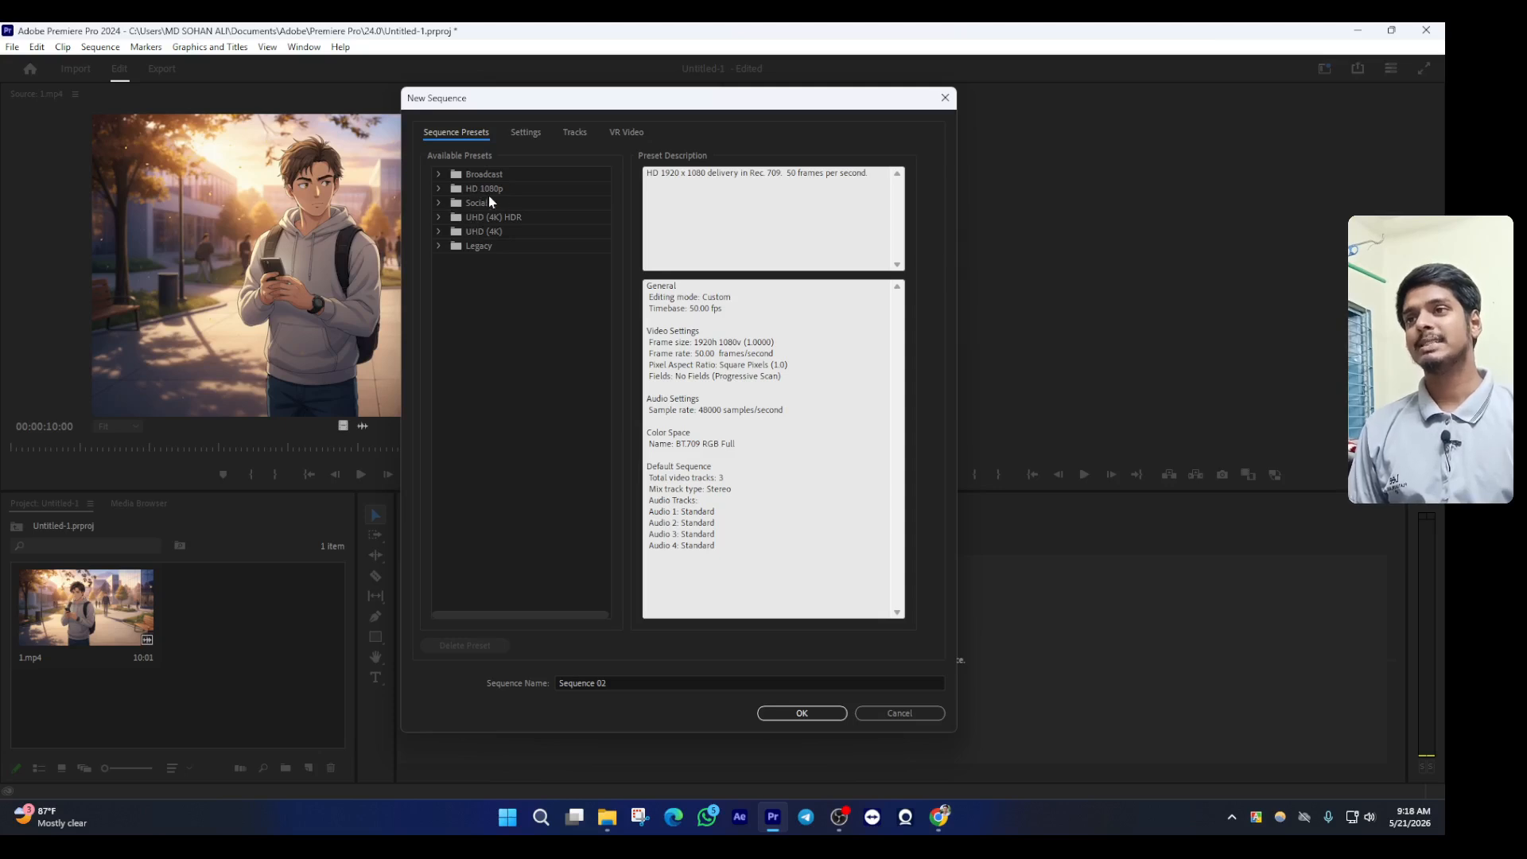
{"action": "double_click", "coordinate": [463, 188]}
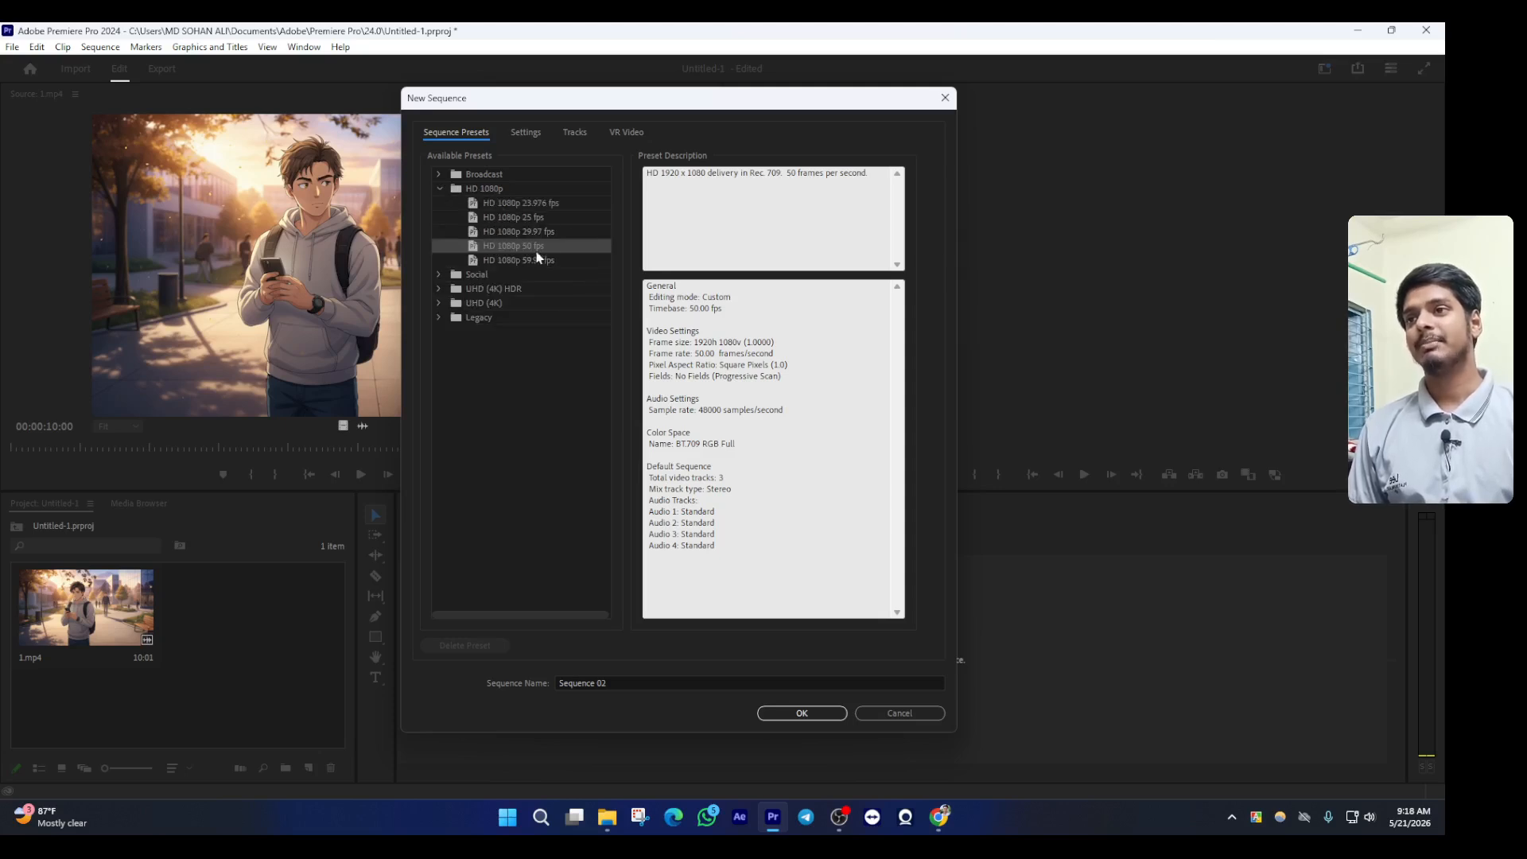
{"action": "left_click", "coordinate": [528, 259]}
{"action": "left_click", "coordinate": [522, 232]}
{"action": "left_click", "coordinate": [523, 217]}
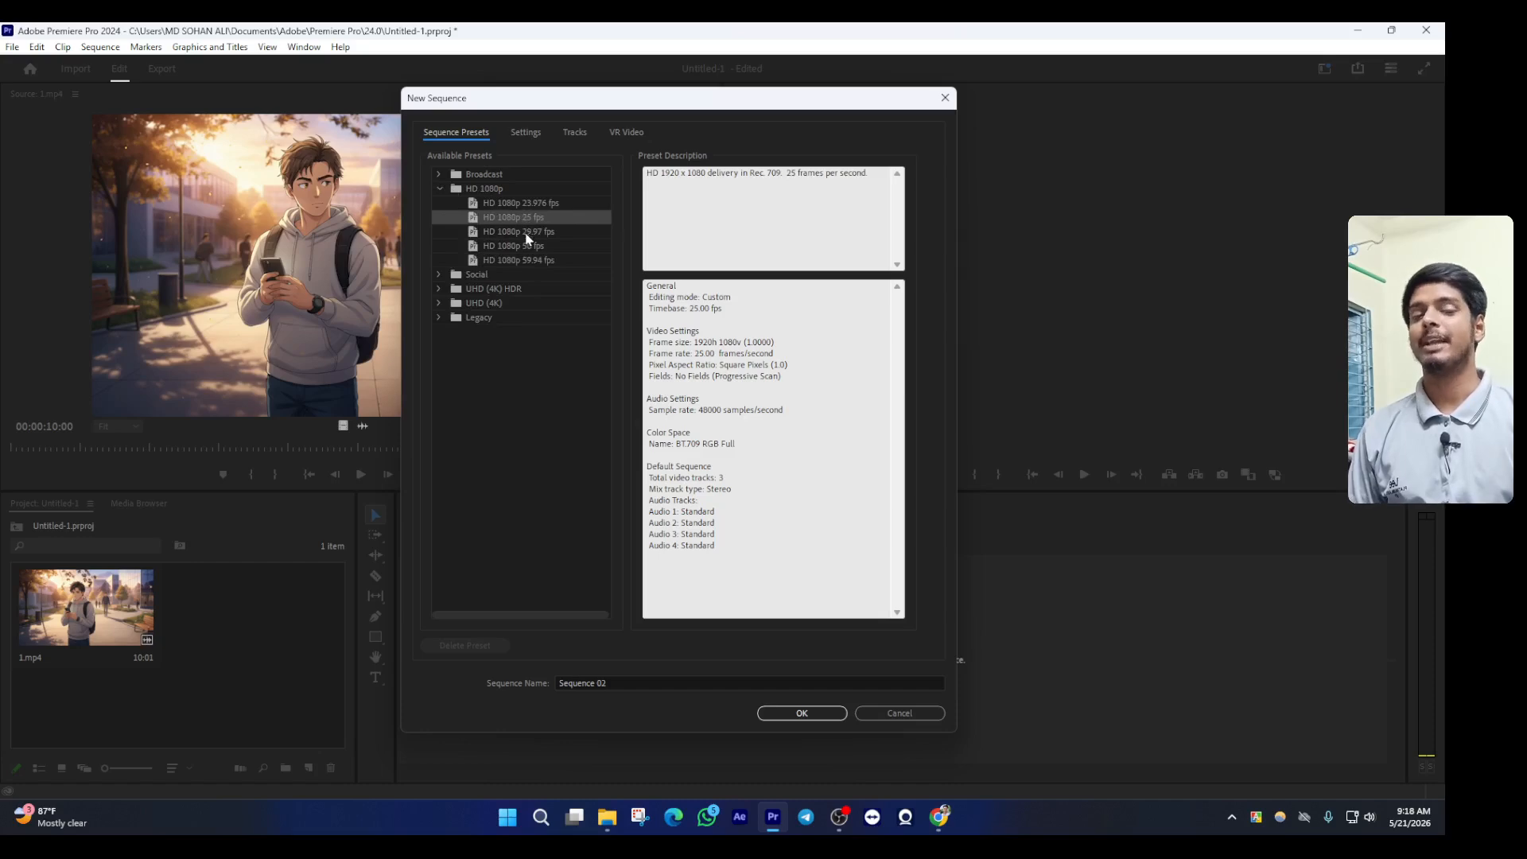
{"action": "left_click", "coordinate": [518, 231]}
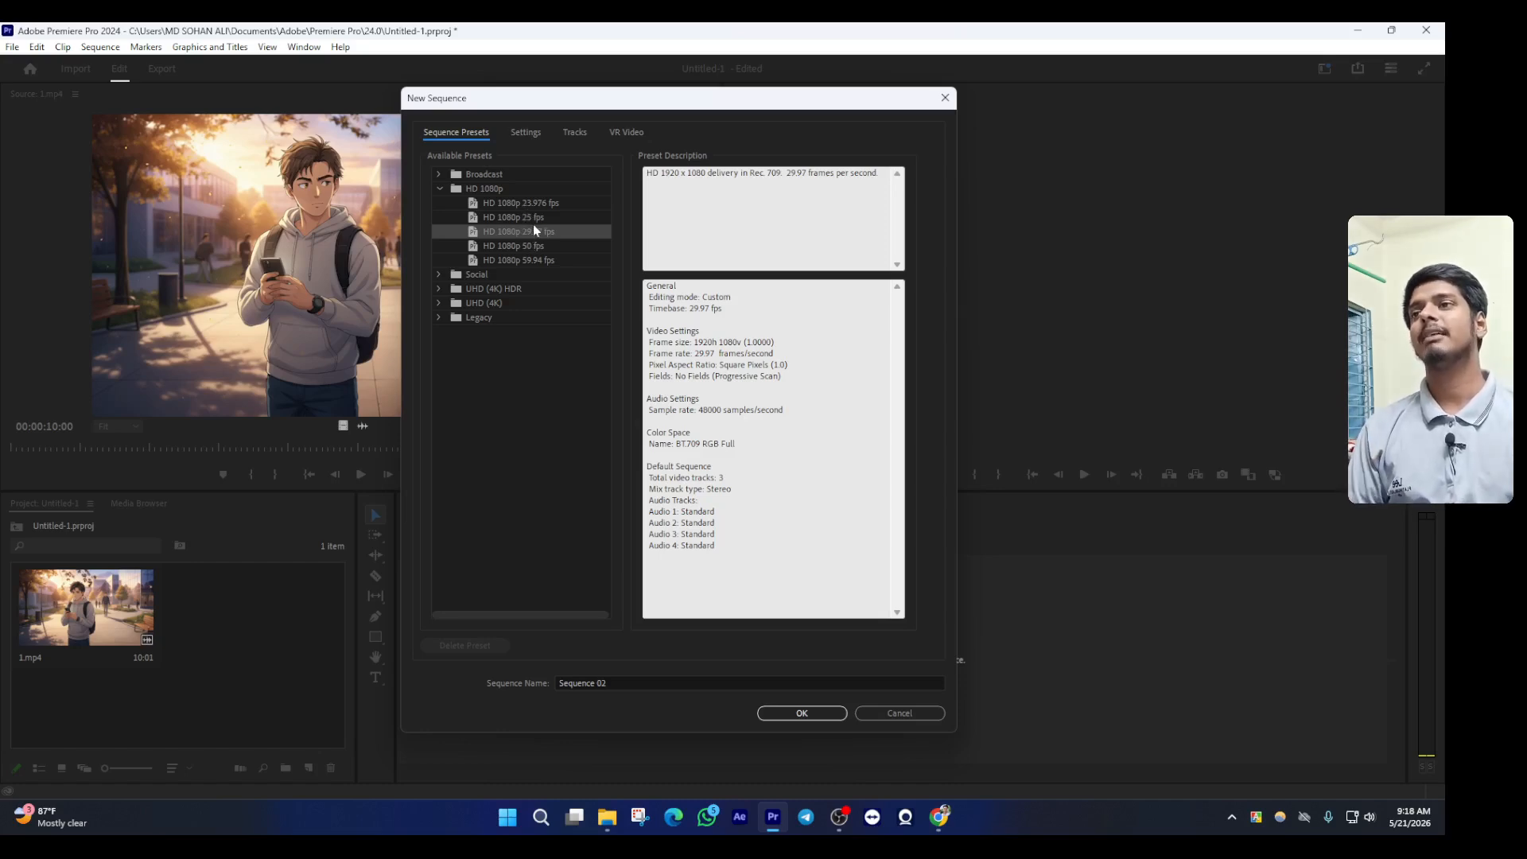
{"action": "left_click", "coordinate": [525, 245]}
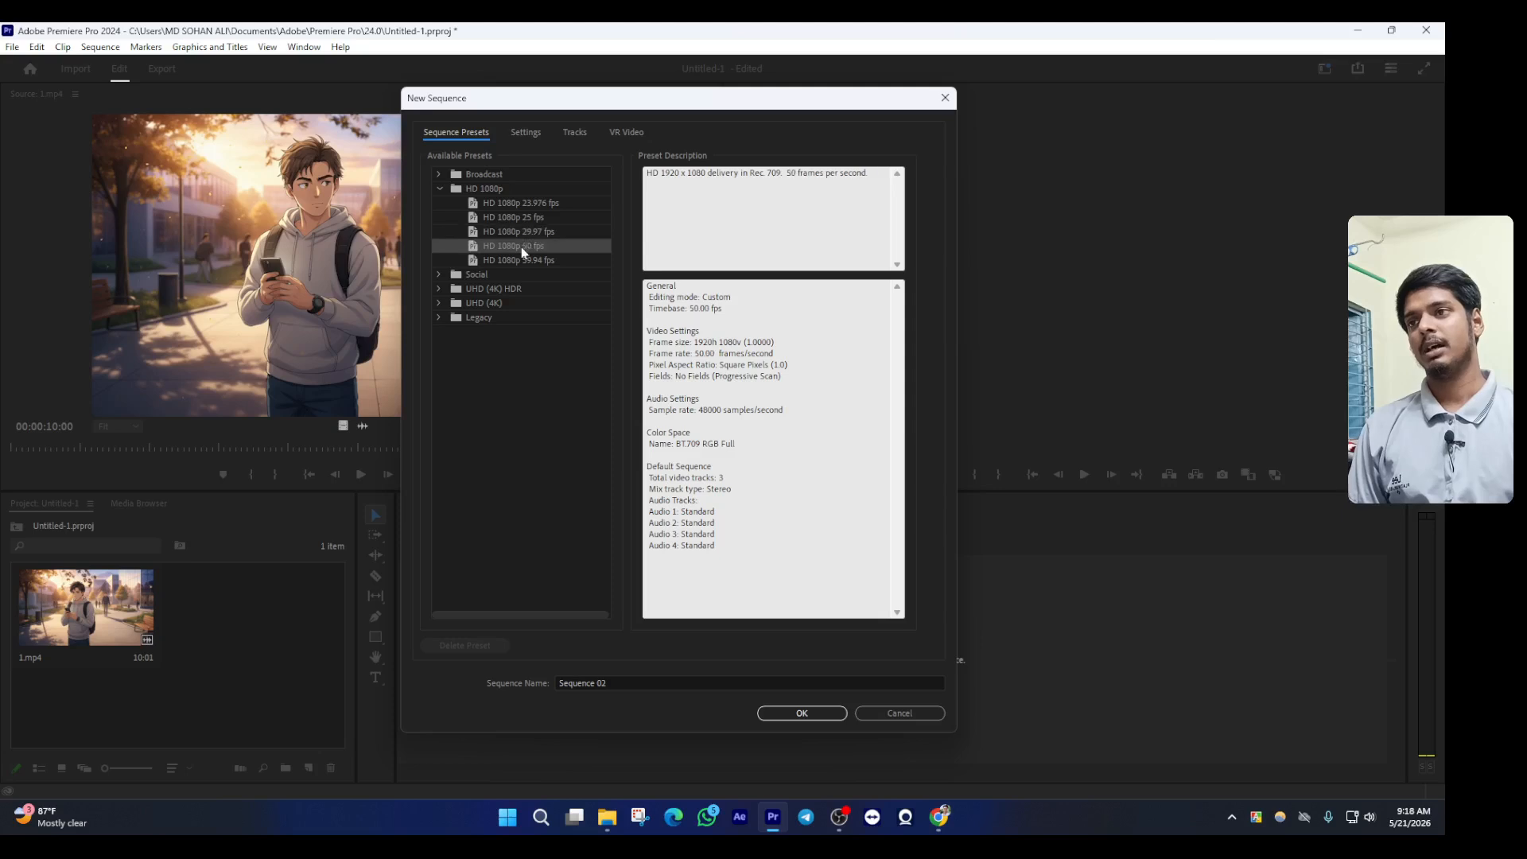
Review the Social and UHD (4K) HDR presets, and create the sequence with the HD 1080p 25 fps preset
{"action": "left_click", "coordinate": [438, 274]}
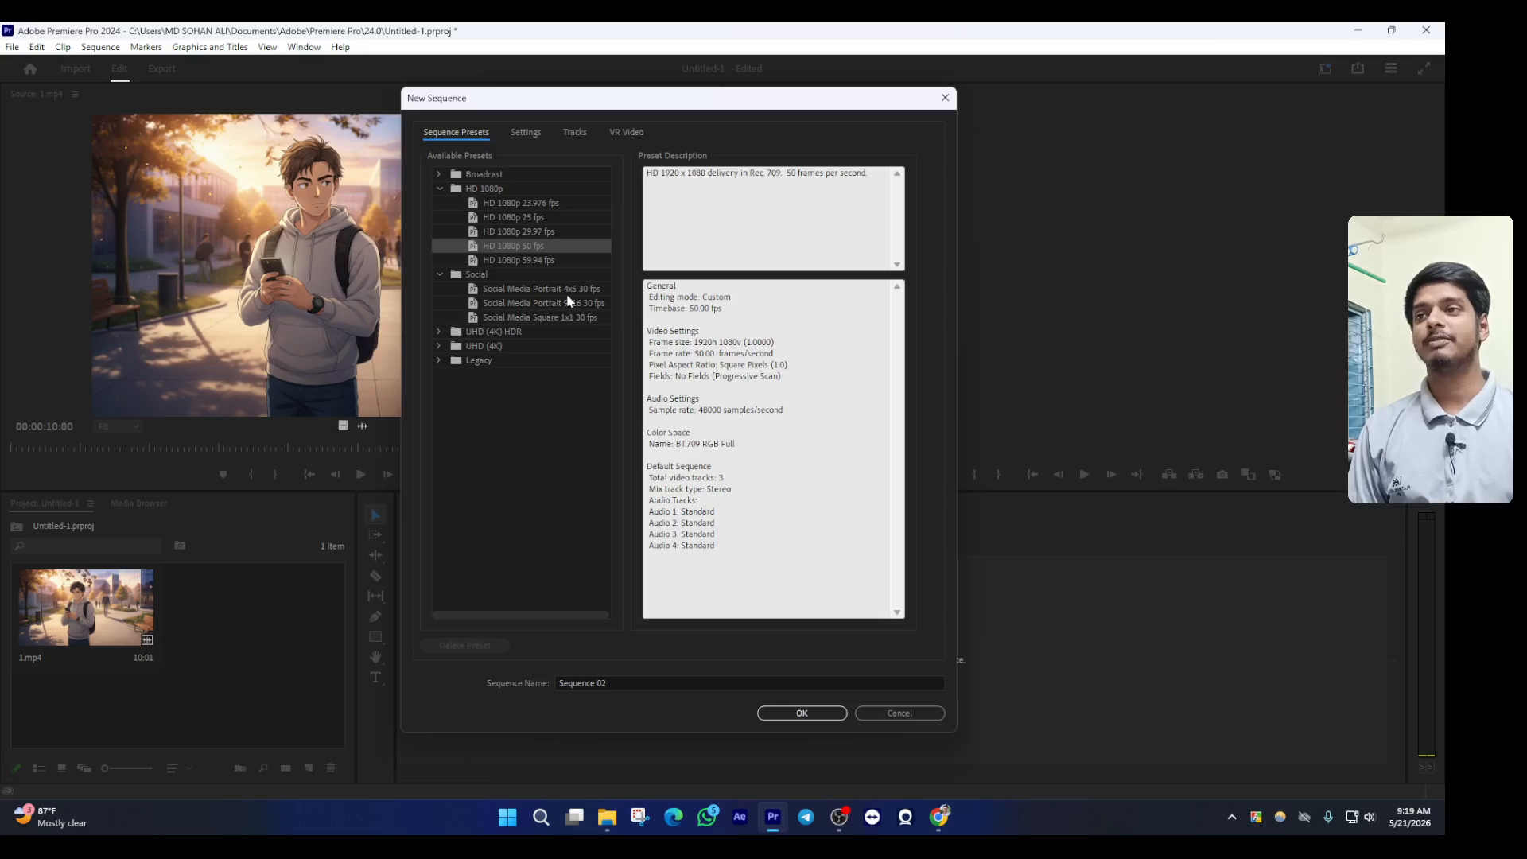
{"action": "left_click", "coordinate": [440, 332]}
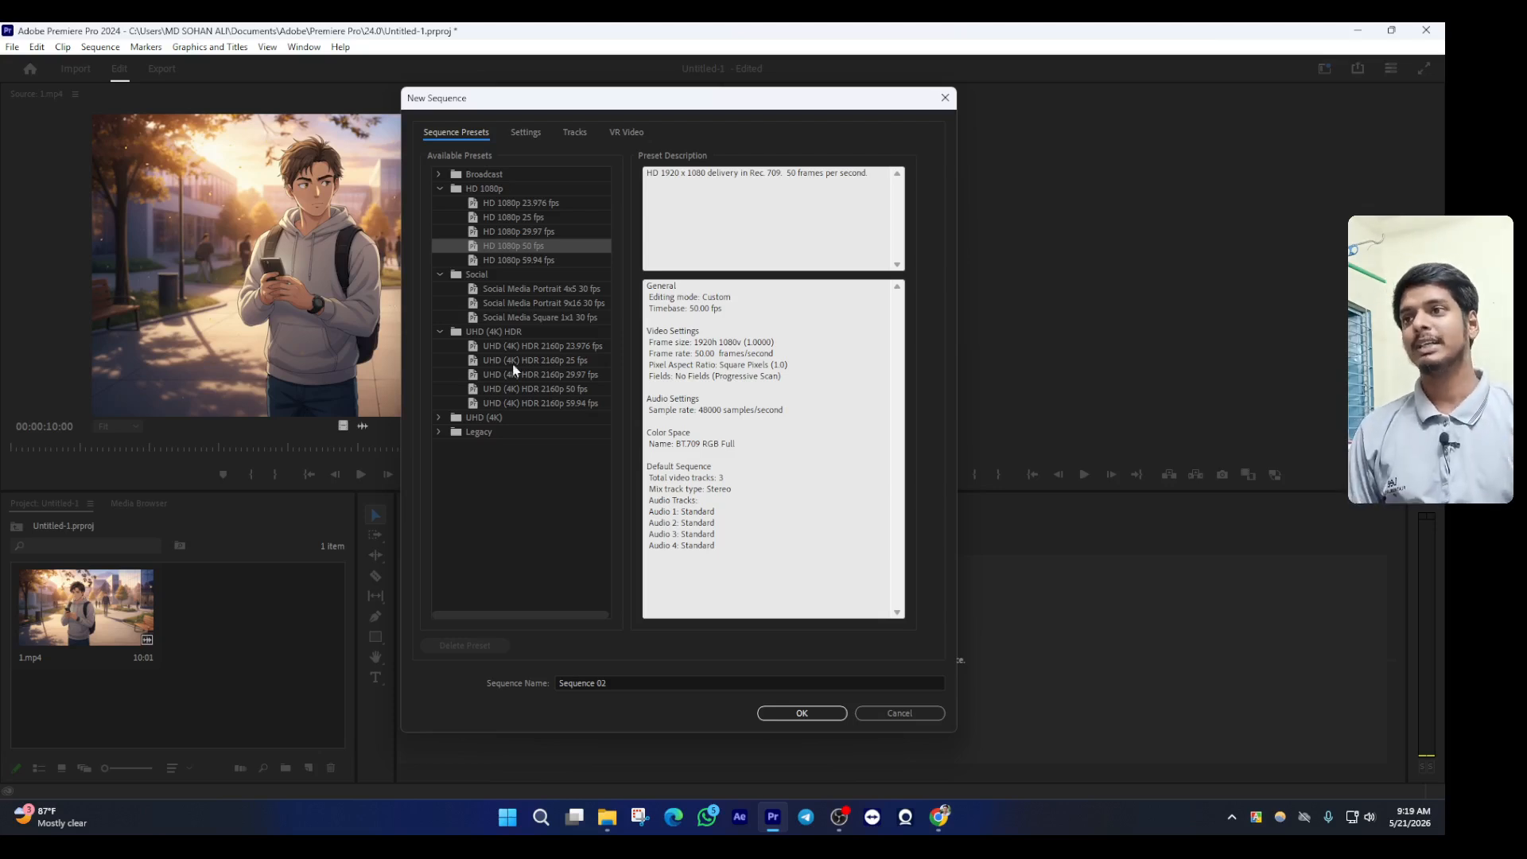
{"action": "left_click", "coordinate": [532, 406]}
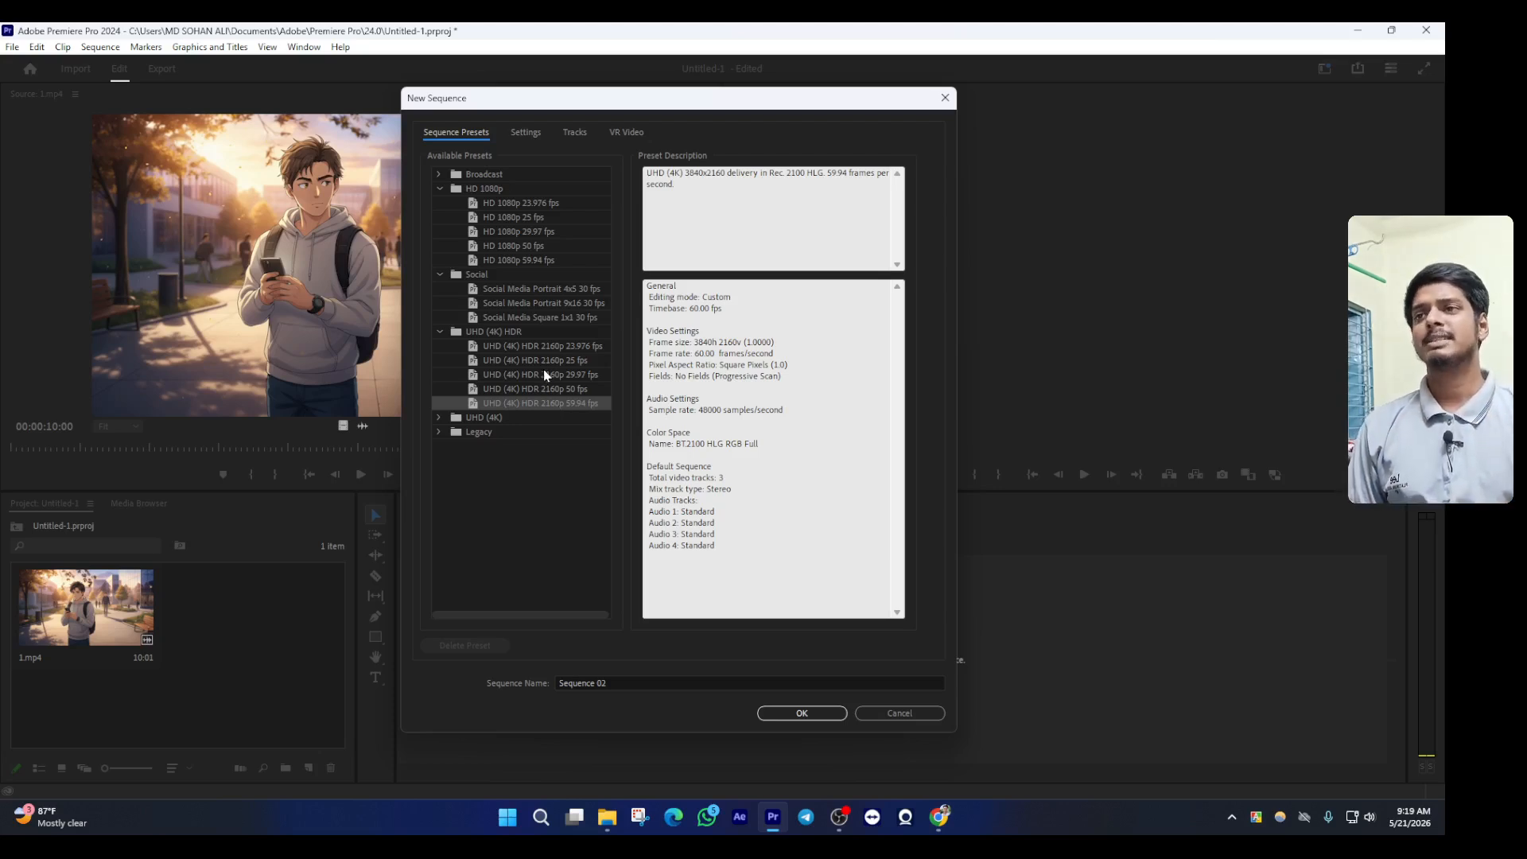
{"action": "left_click", "coordinate": [513, 219]}
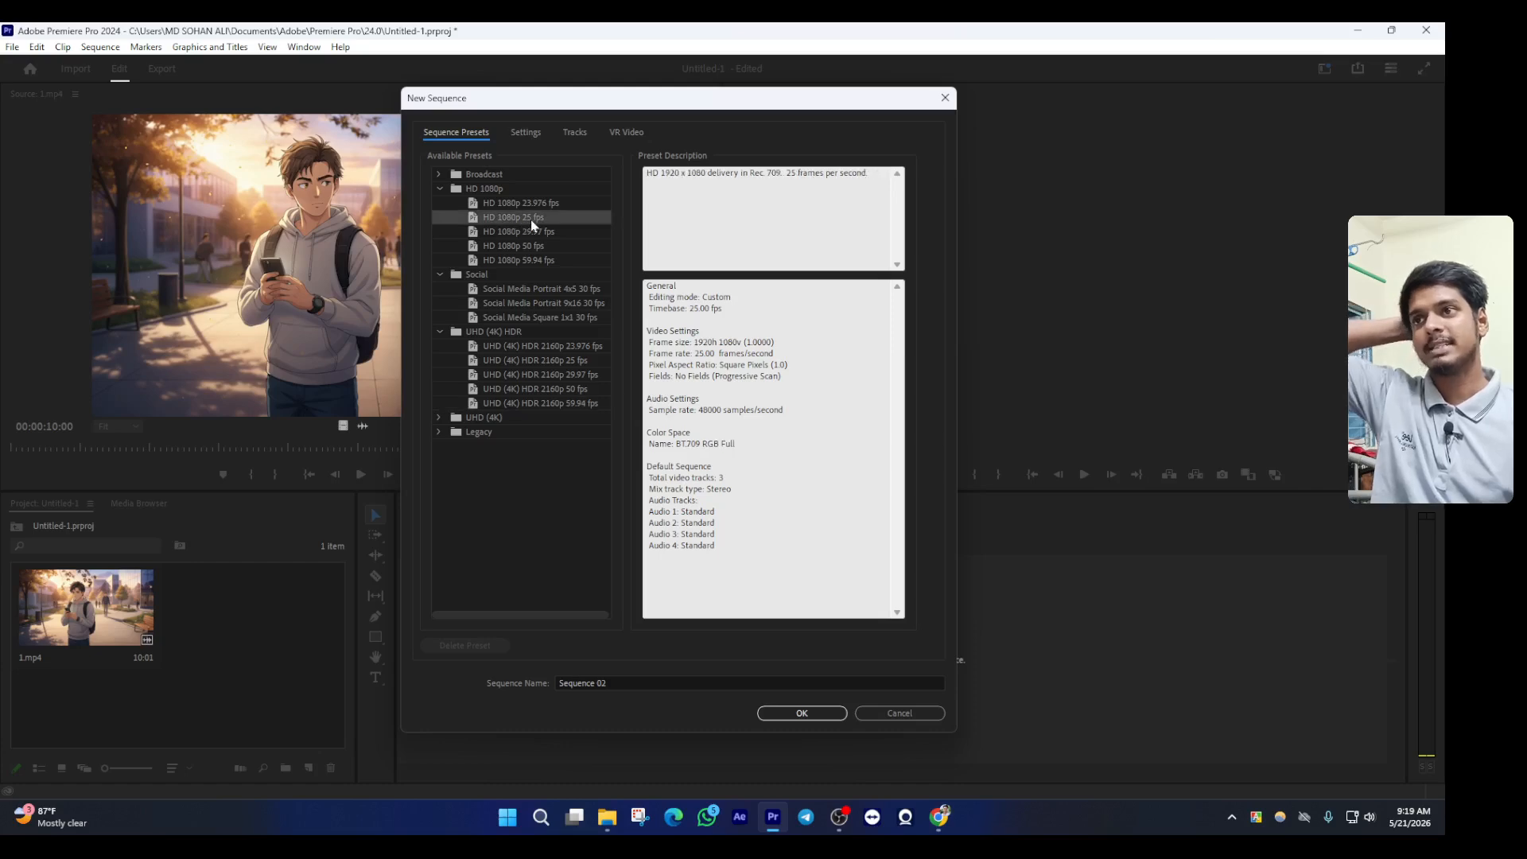
{"action": "left_click", "coordinate": [803, 714]}
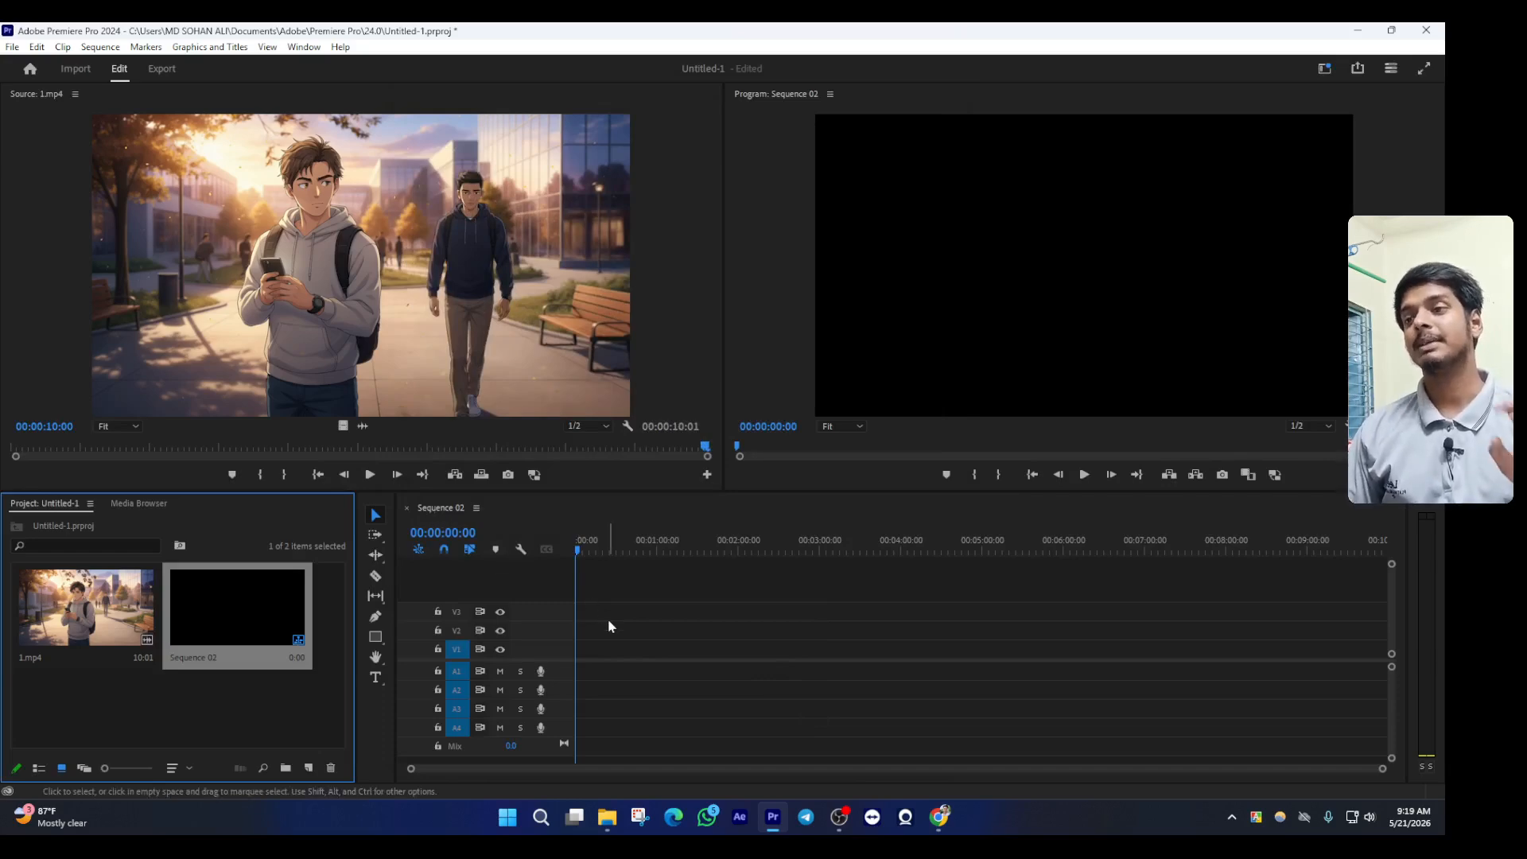
Place 1.mp4 at the start of the sequence on V1 and A1, keeping the existing sequence settings, and select it
{"action": "left_click", "coordinate": [93, 622]}
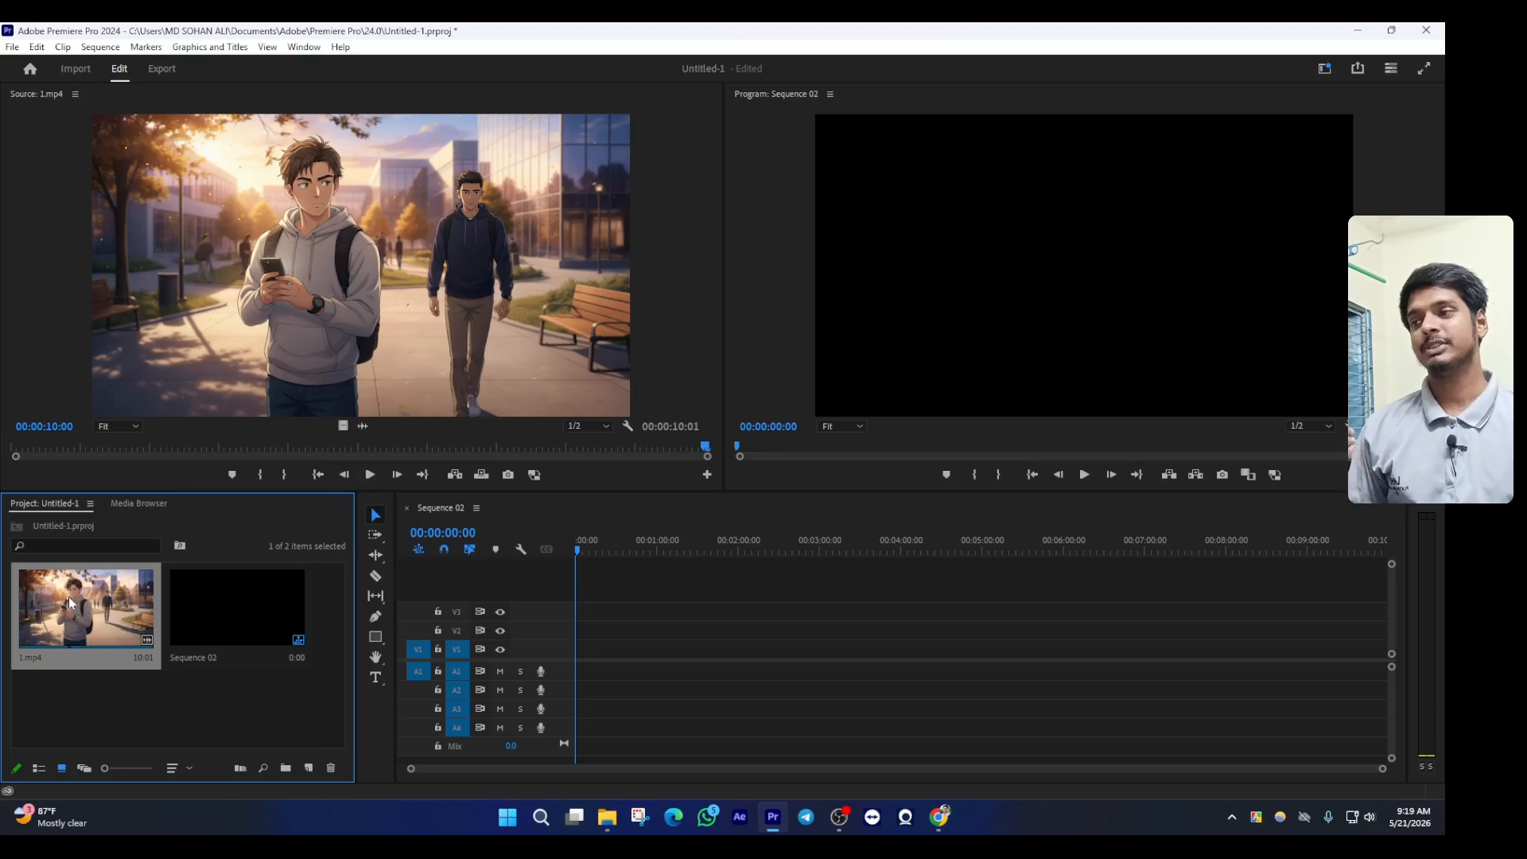
{"action": "left_click_drag", "start_coordinate": [113, 662], "coordinate": [580, 670]}
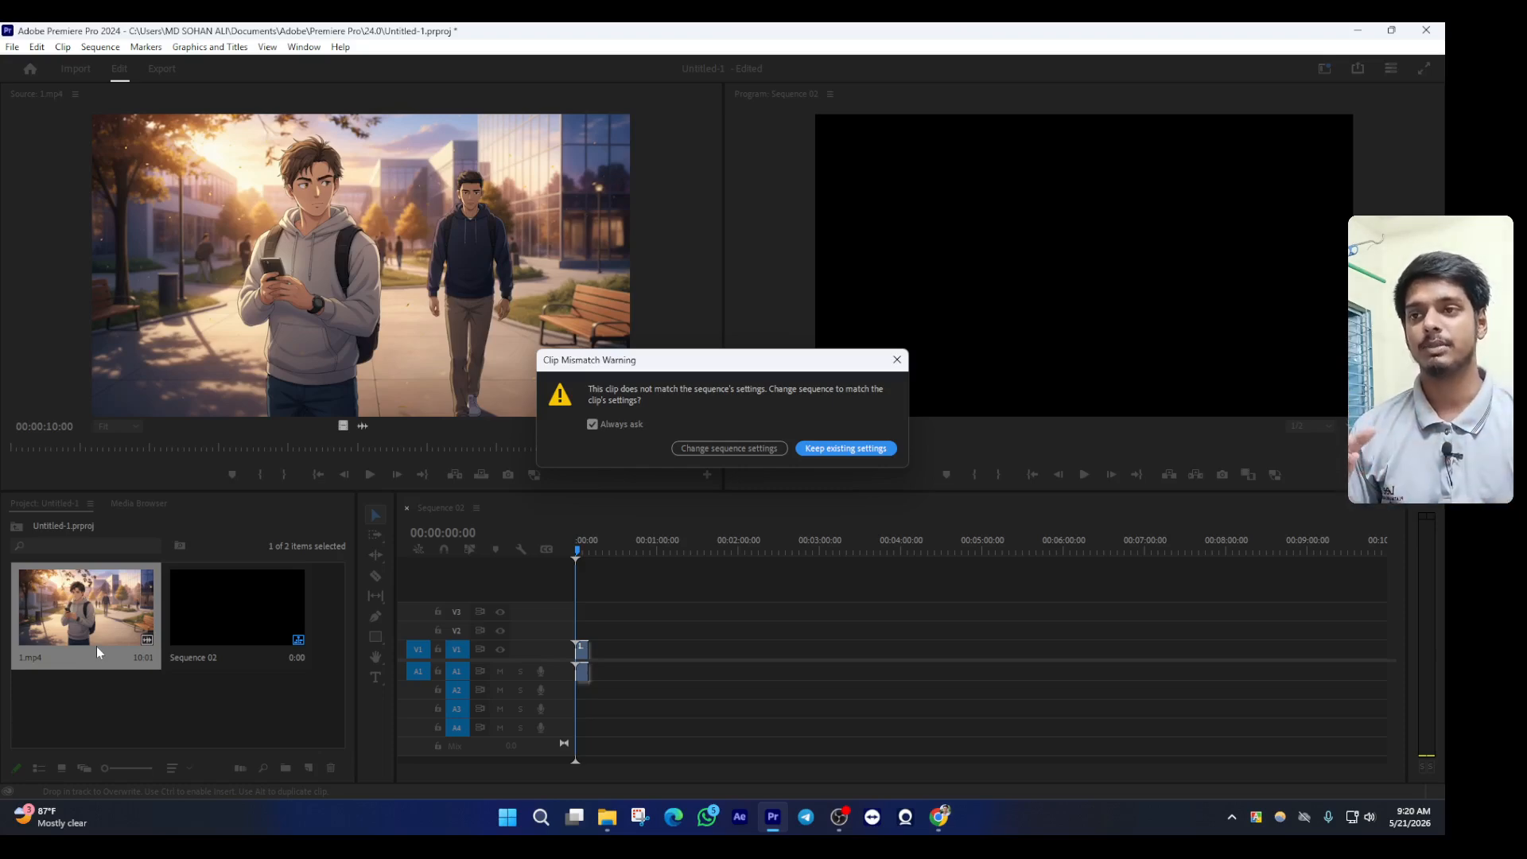
{"action": "left_click", "coordinate": [838, 449]}
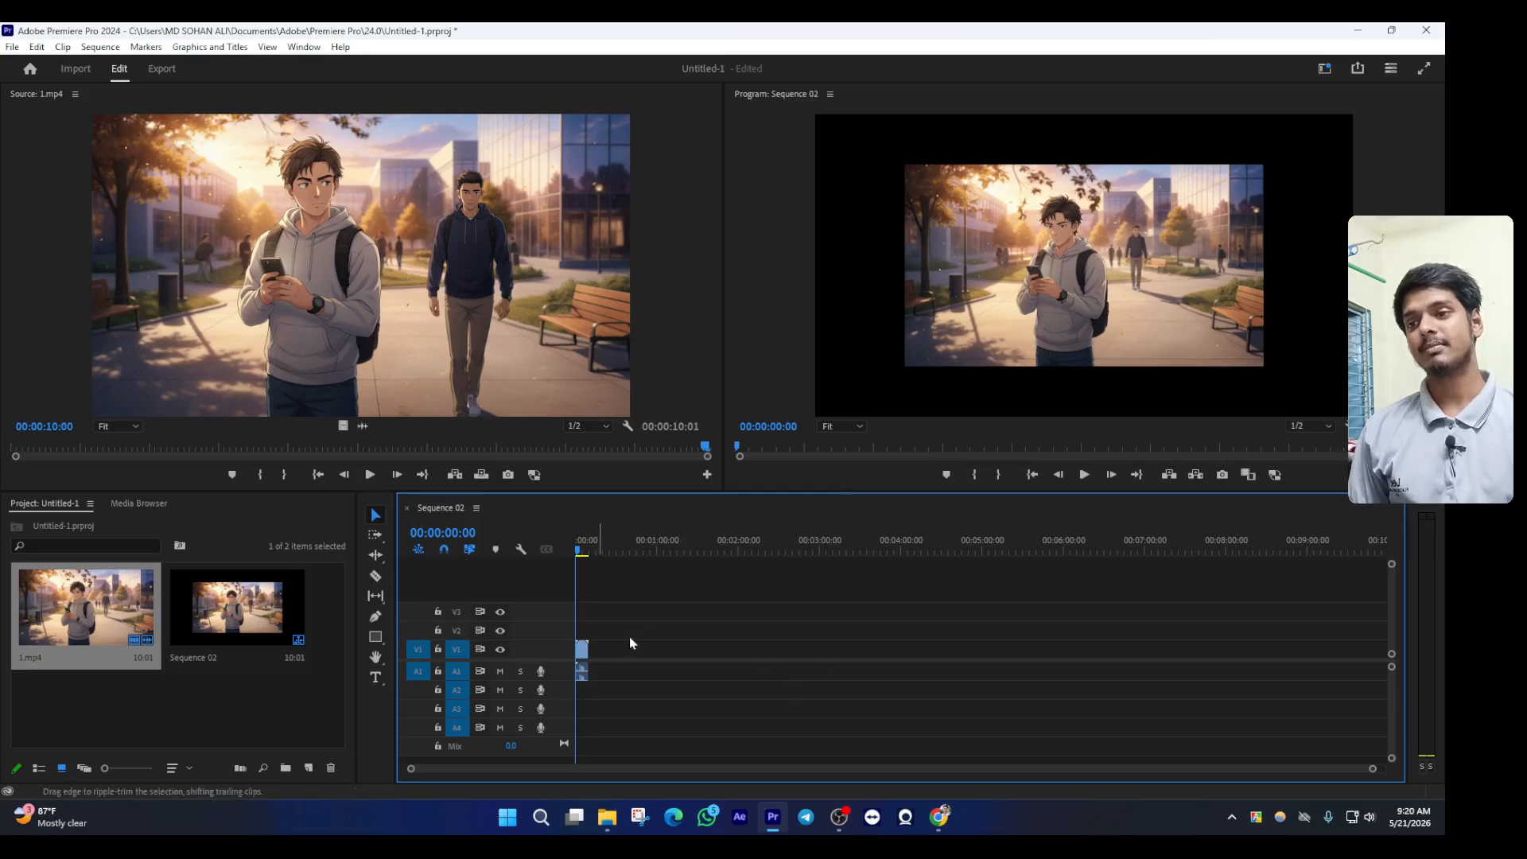
{"action": "scroll", "coordinate": [690, 642], "scroll_direction": "up", "scroll_amount": 5}
{"action": "left_click_drag", "start_coordinate": [649, 547], "coordinate": [556, 545]}
{"action": "left_click", "coordinate": [596, 654]}
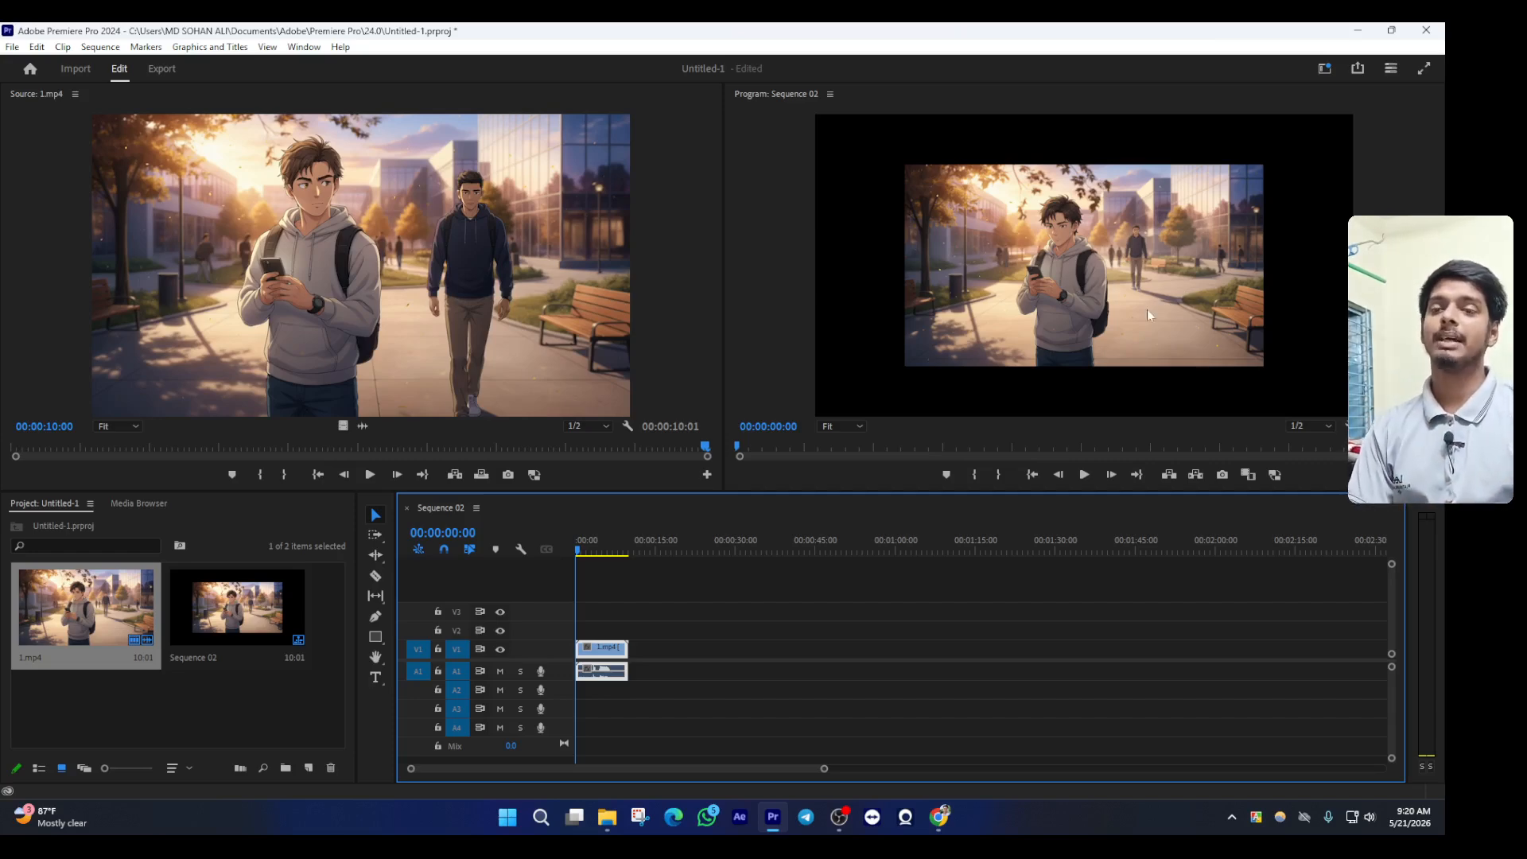
{"action": "left_click", "coordinate": [1121, 307]}
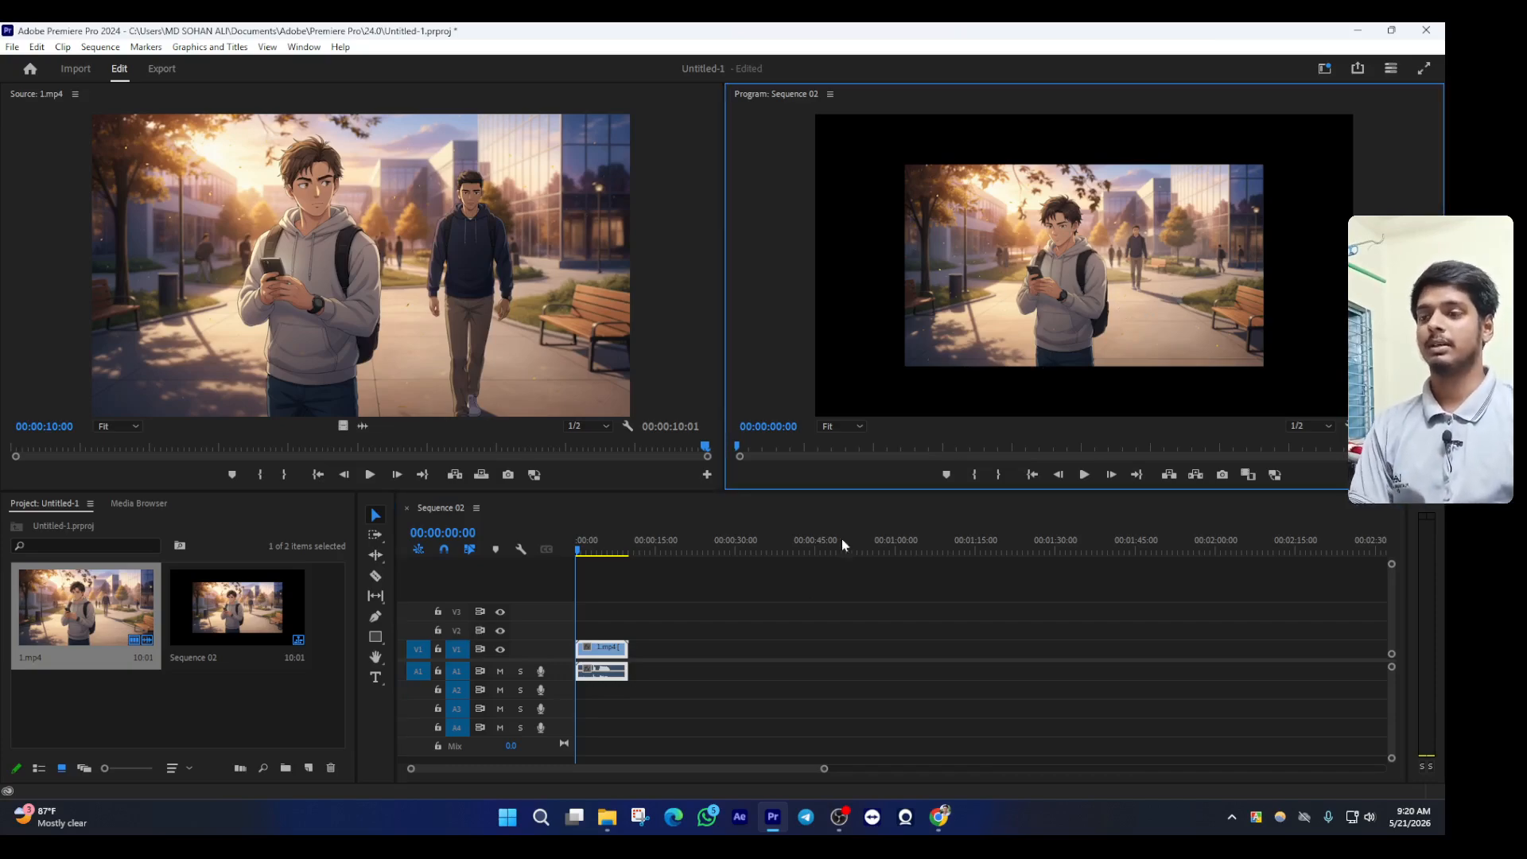
{"action": "left_click", "coordinate": [839, 817]}
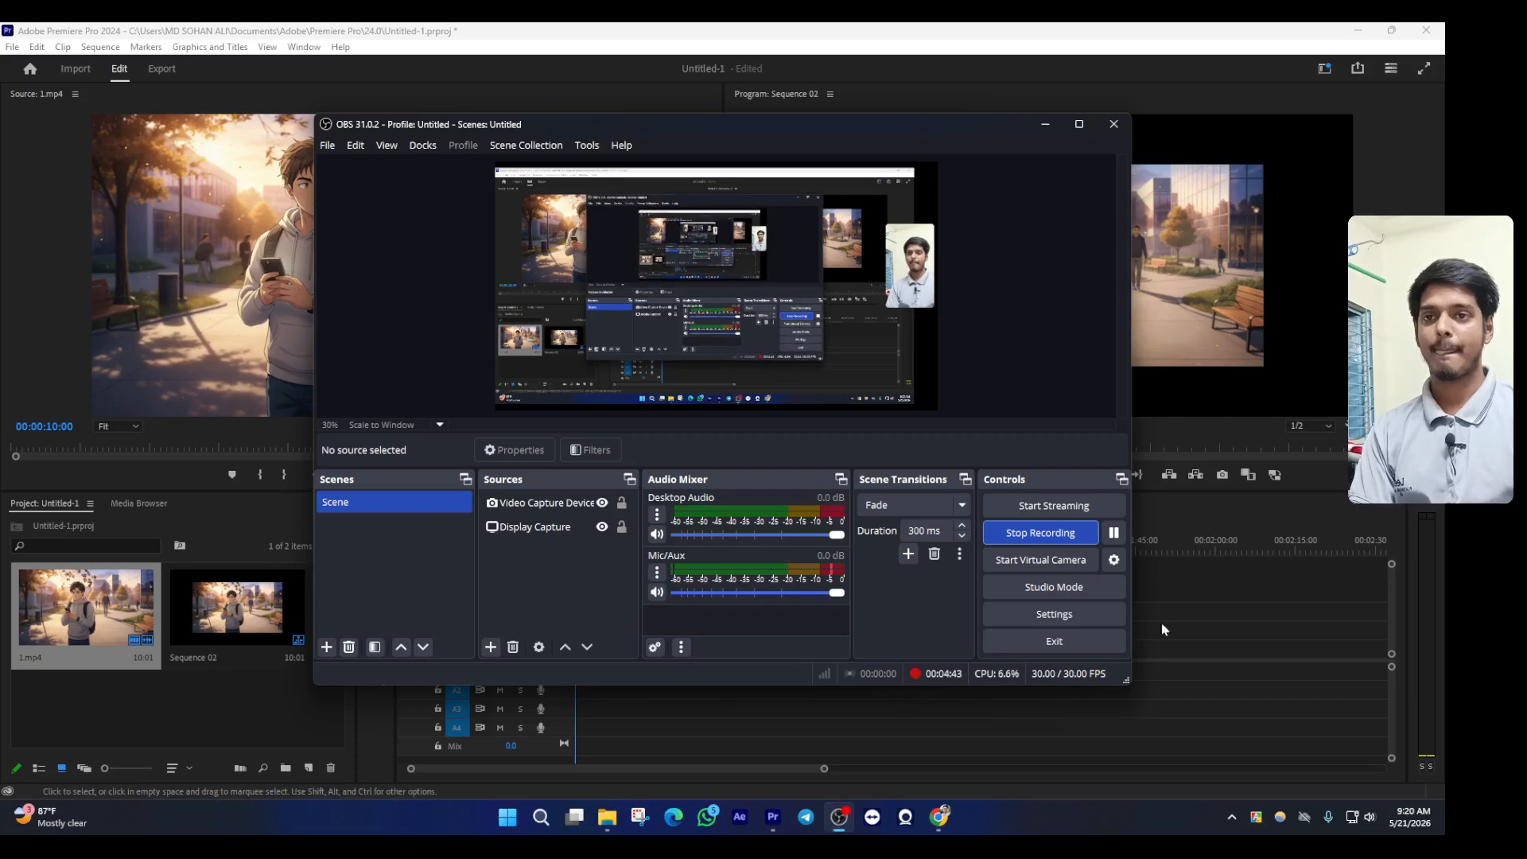
{"action": "left_click", "coordinate": [1114, 533]}
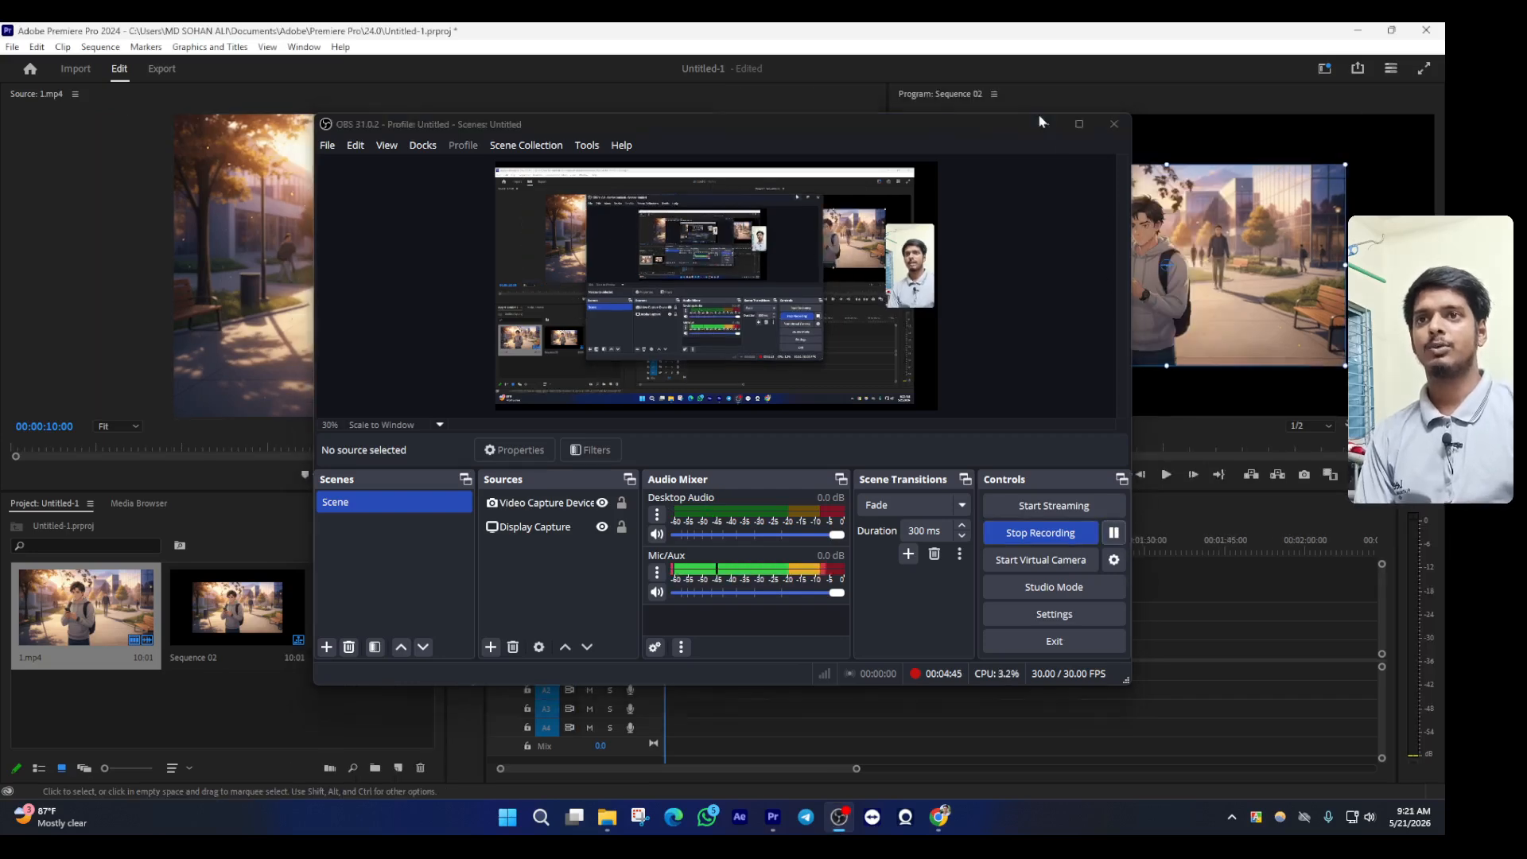
{"action": "left_click", "coordinate": [1043, 123]}
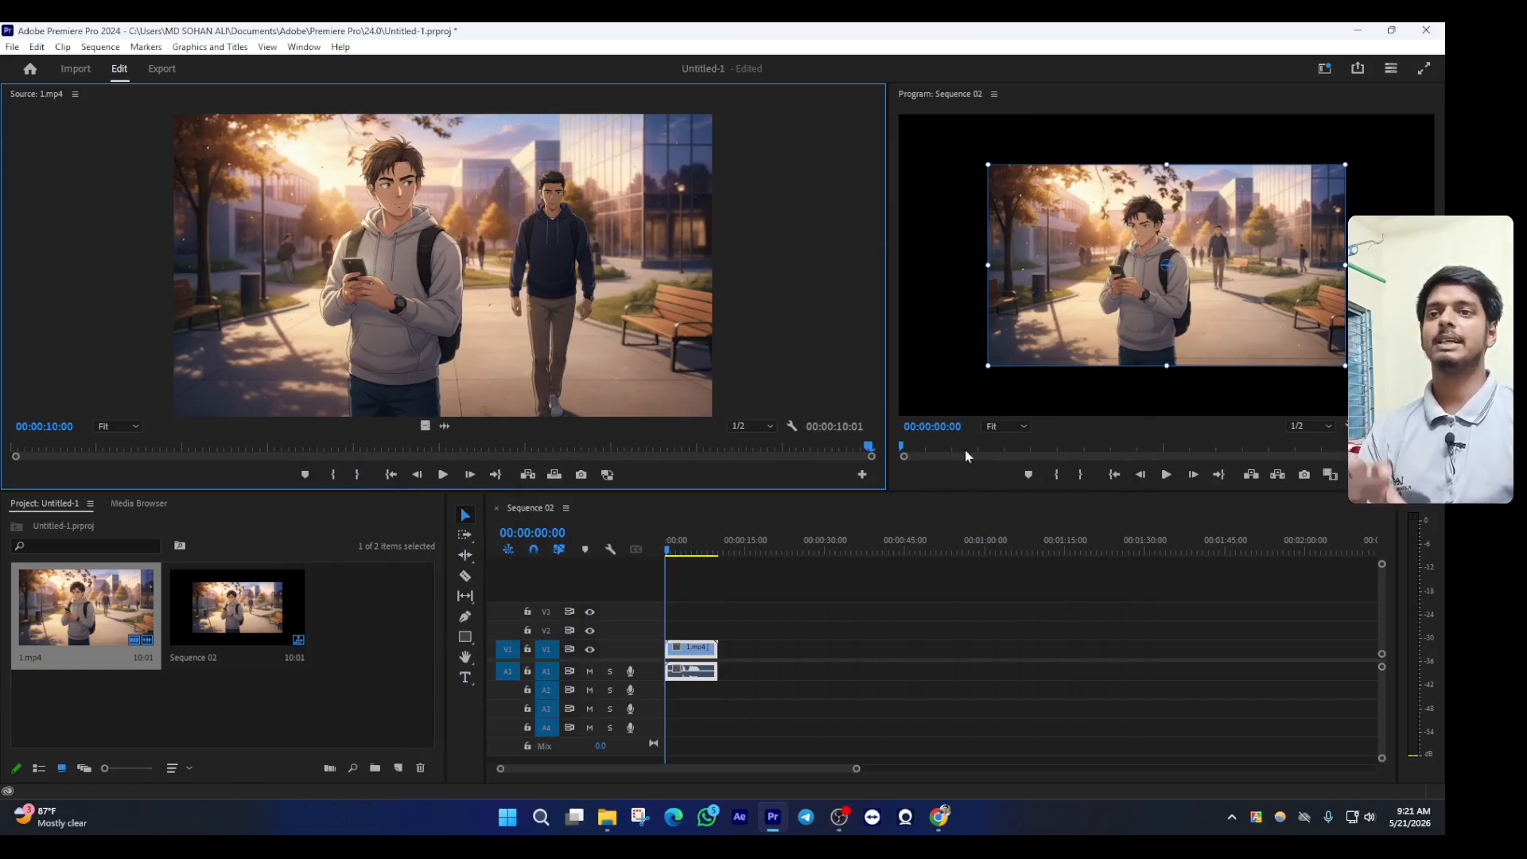
{"action": "left_click", "coordinate": [743, 667]}
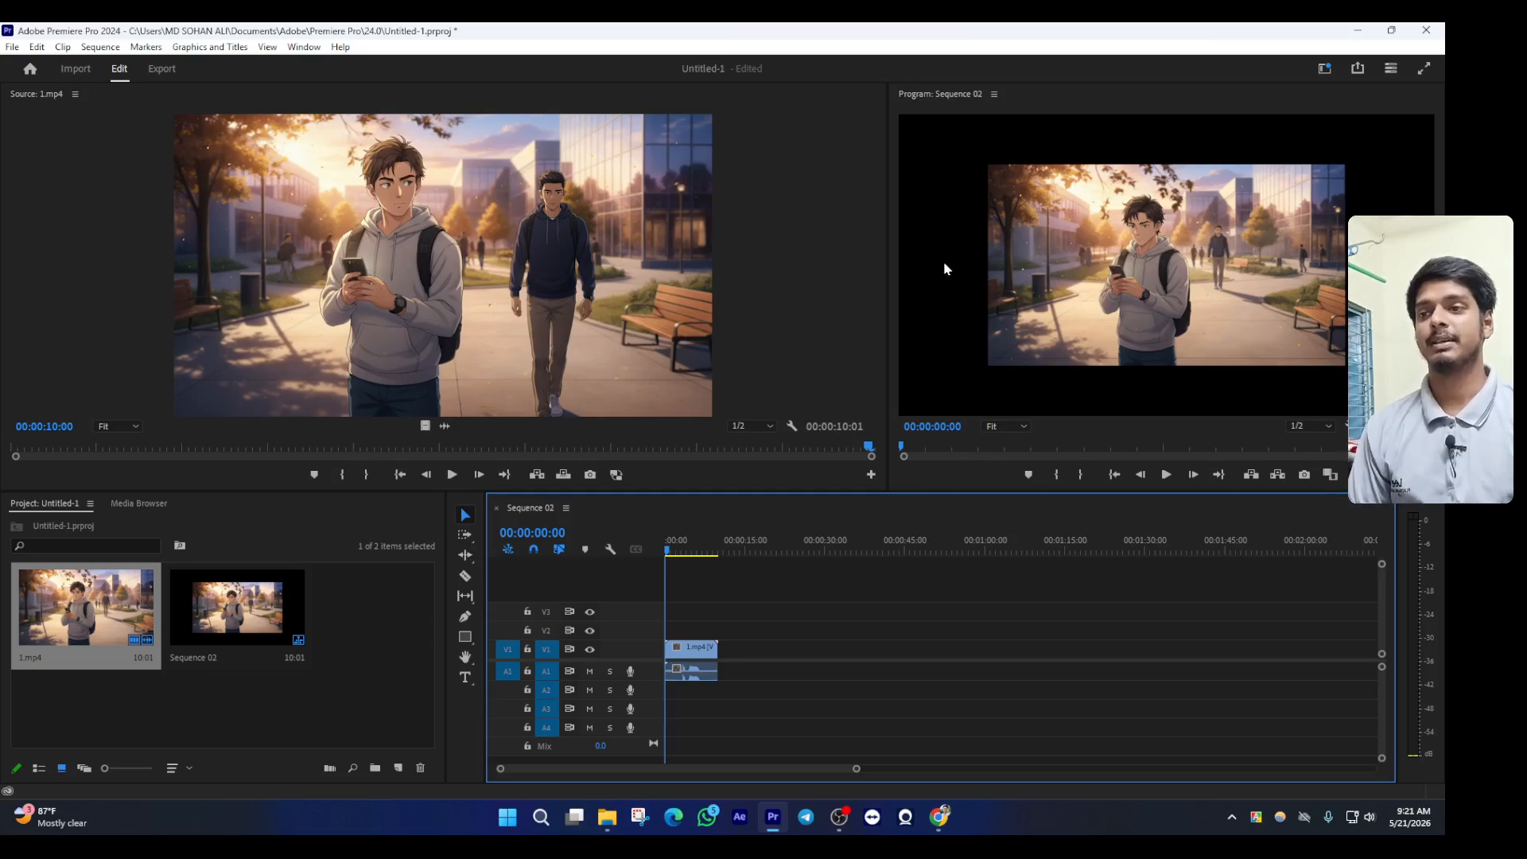
{"action": "left_click", "coordinate": [1101, 313]}
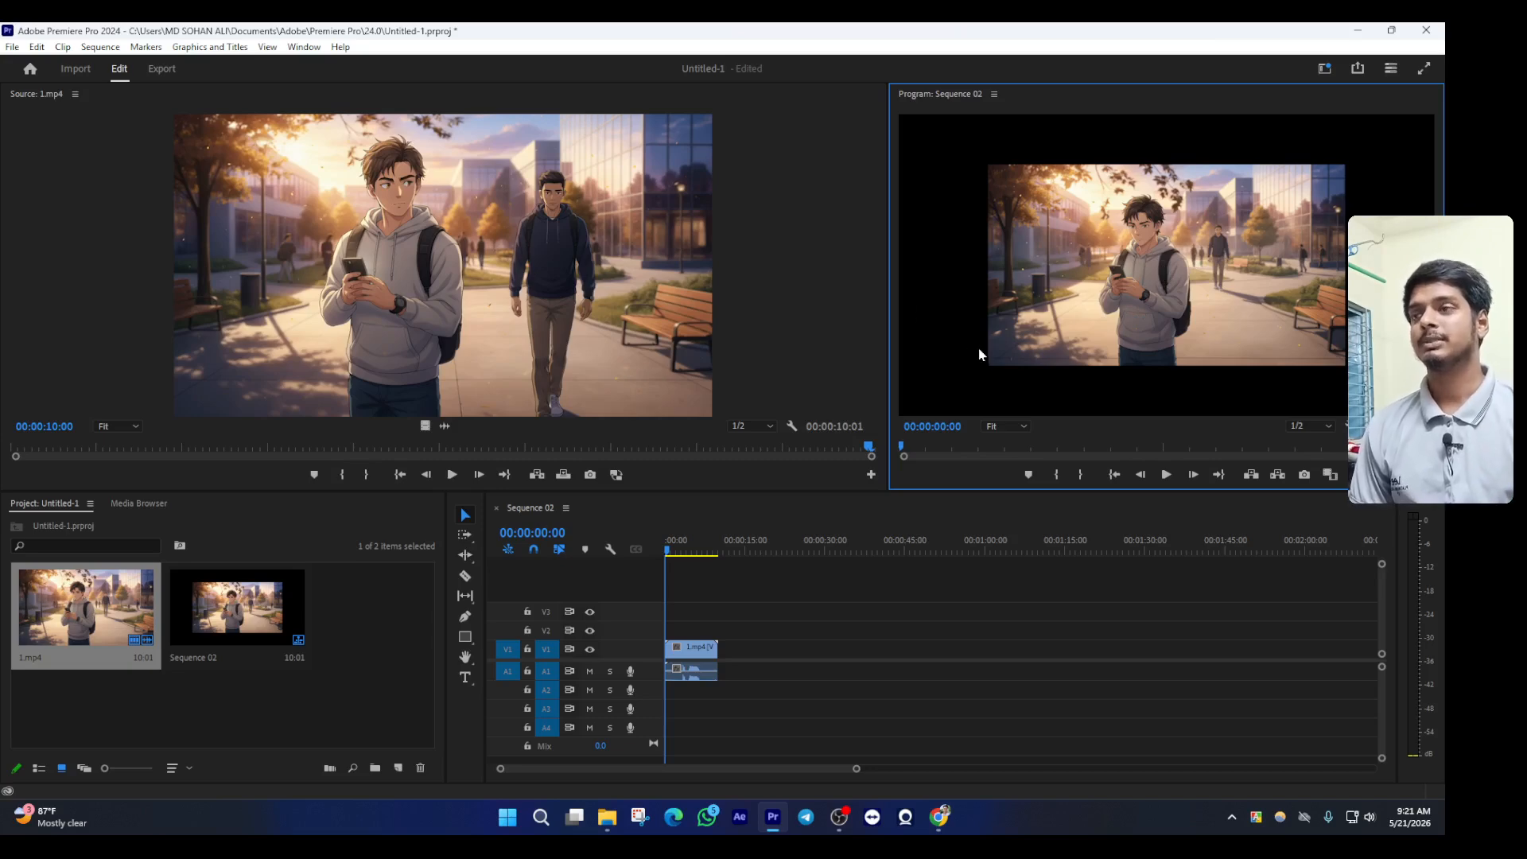
Show the Effect Controls for the 1.mp4 clip in the sequence
{"action": "left_click", "coordinate": [304, 47]}
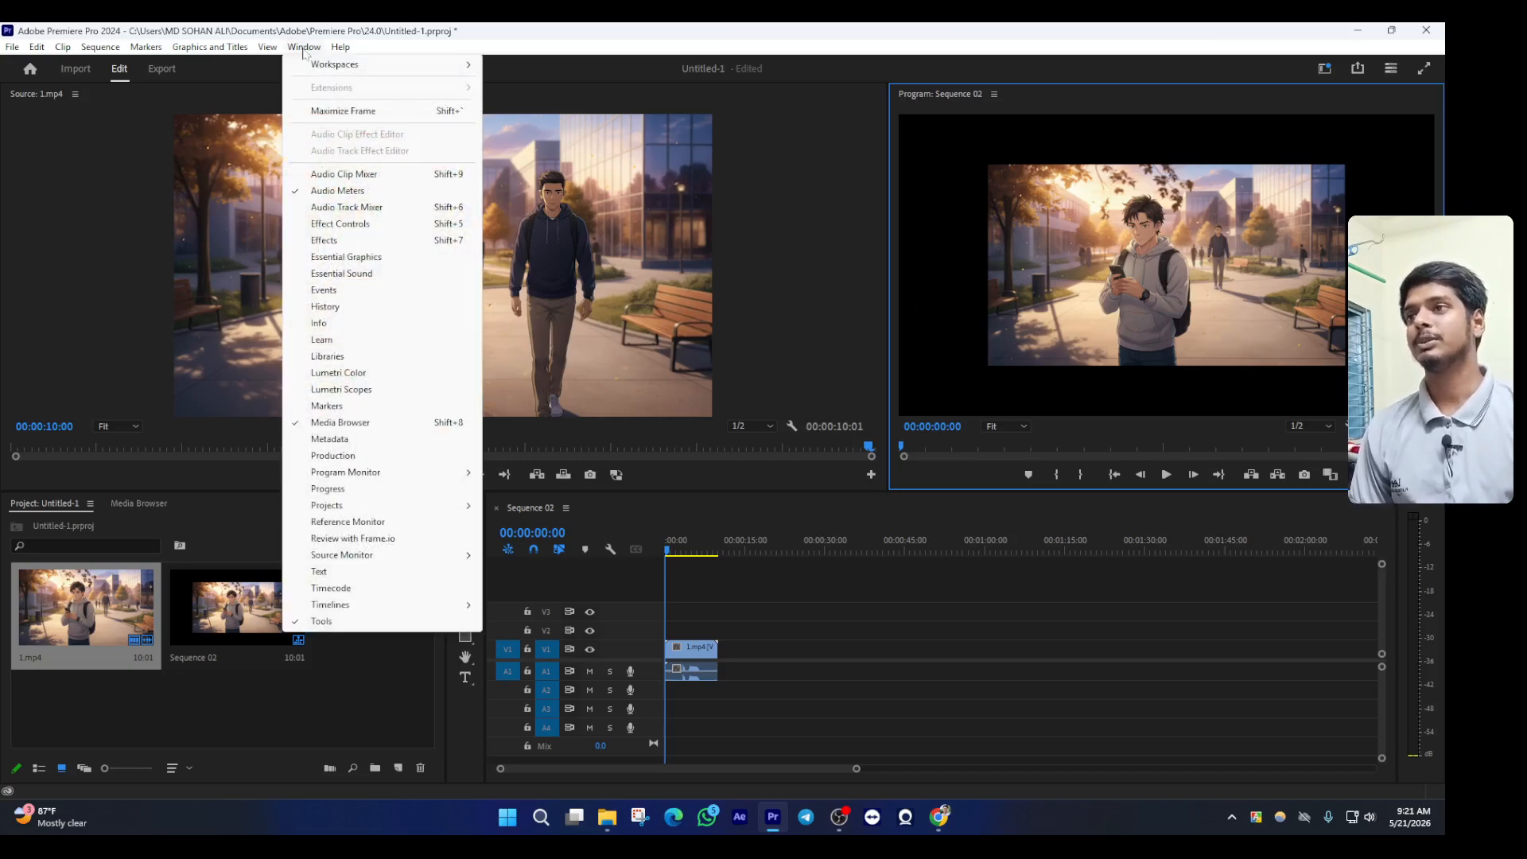
{"action": "left_click", "coordinate": [352, 227]}
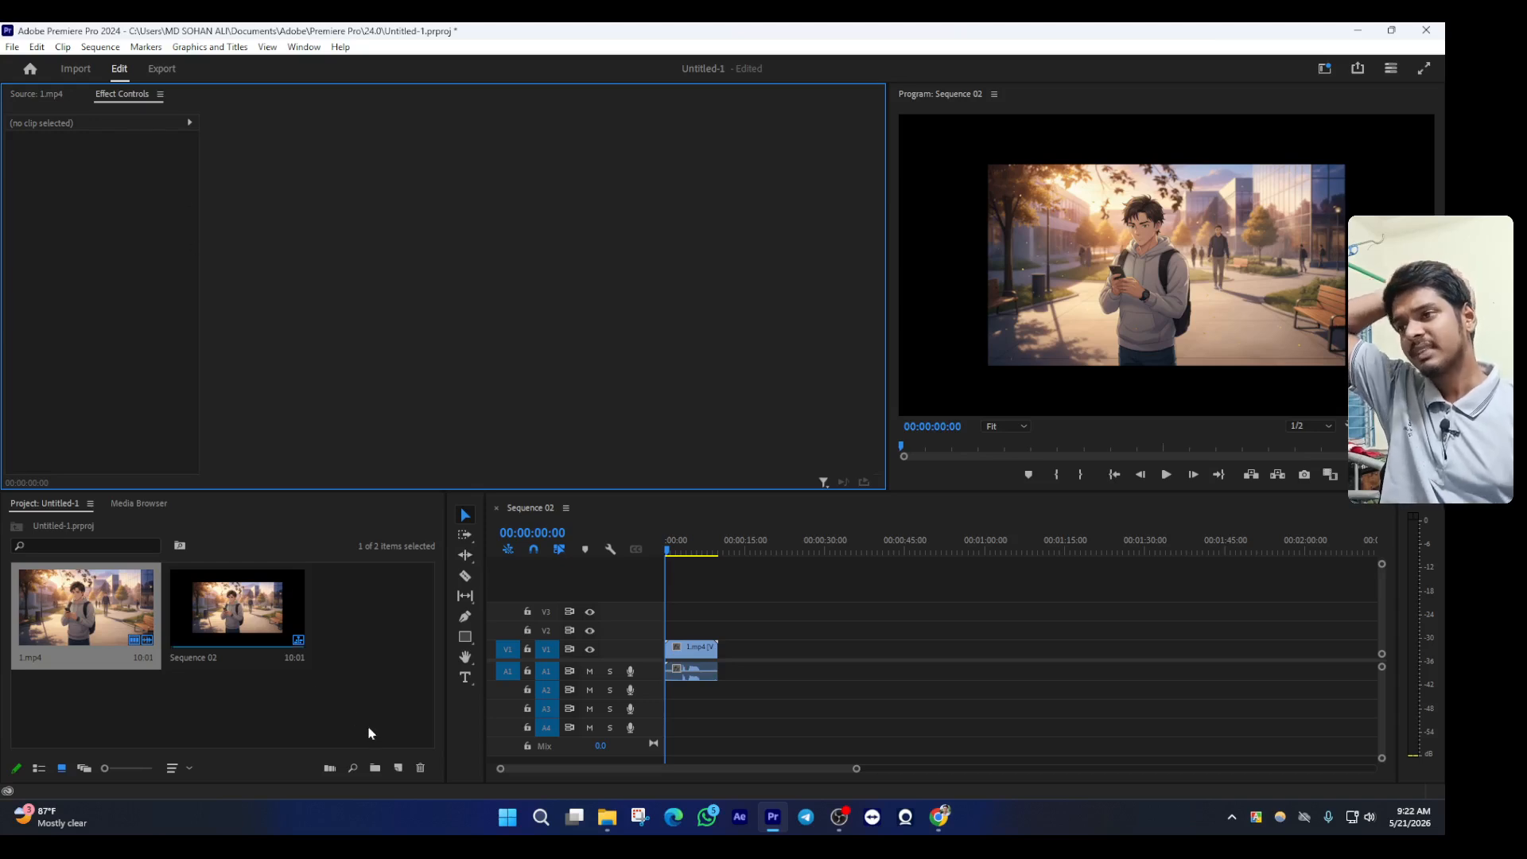
{"action": "left_click", "coordinate": [690, 649]}
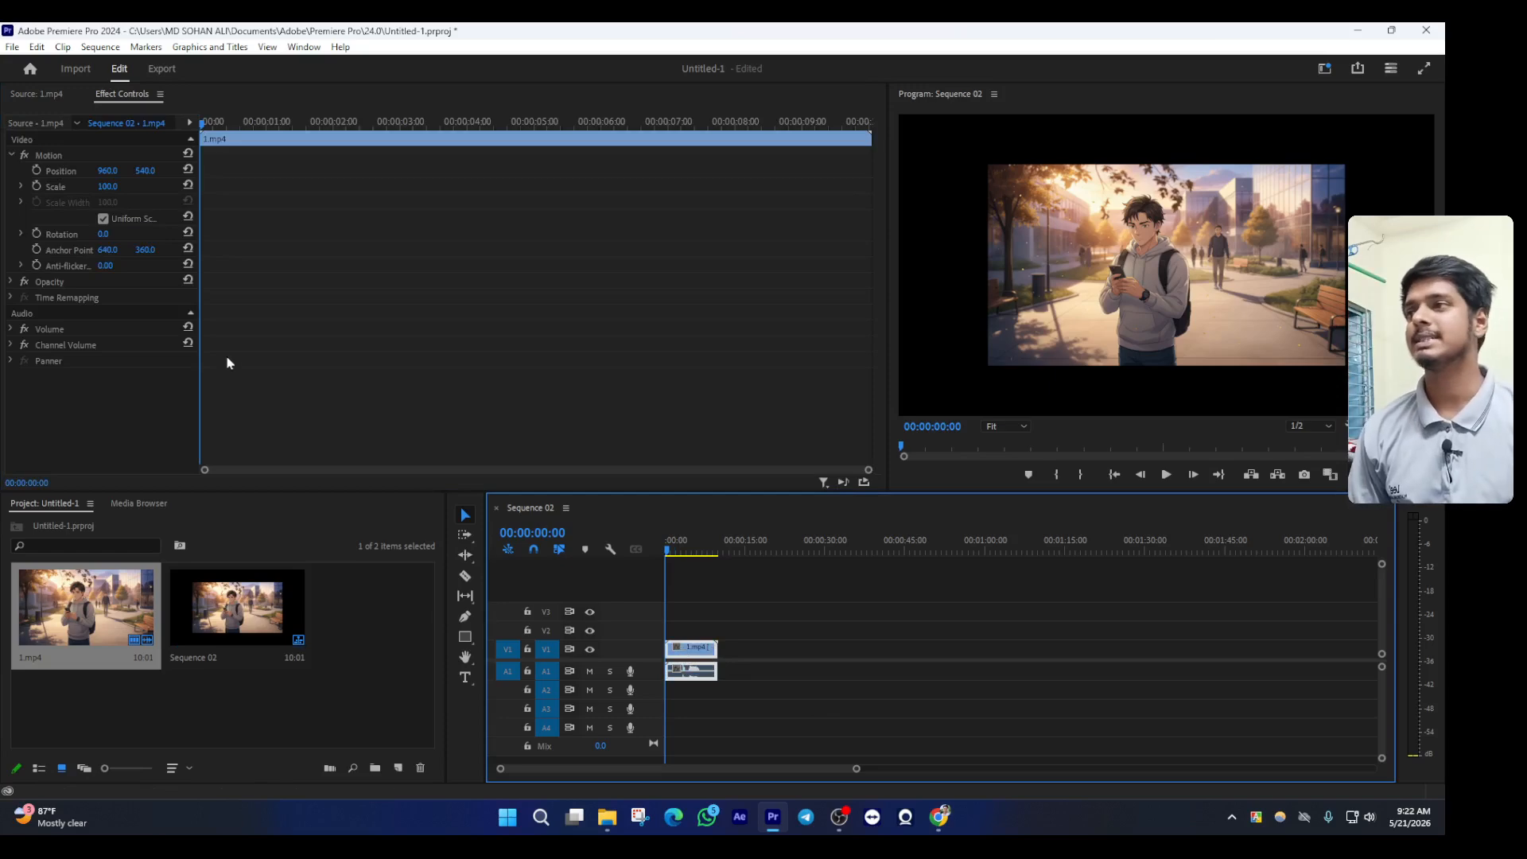
Set the clip's scale to about 150.5, check the frame near 00:00:04:13 and enlarge the Program monitor
{"action": "left_click", "coordinate": [20, 186]}
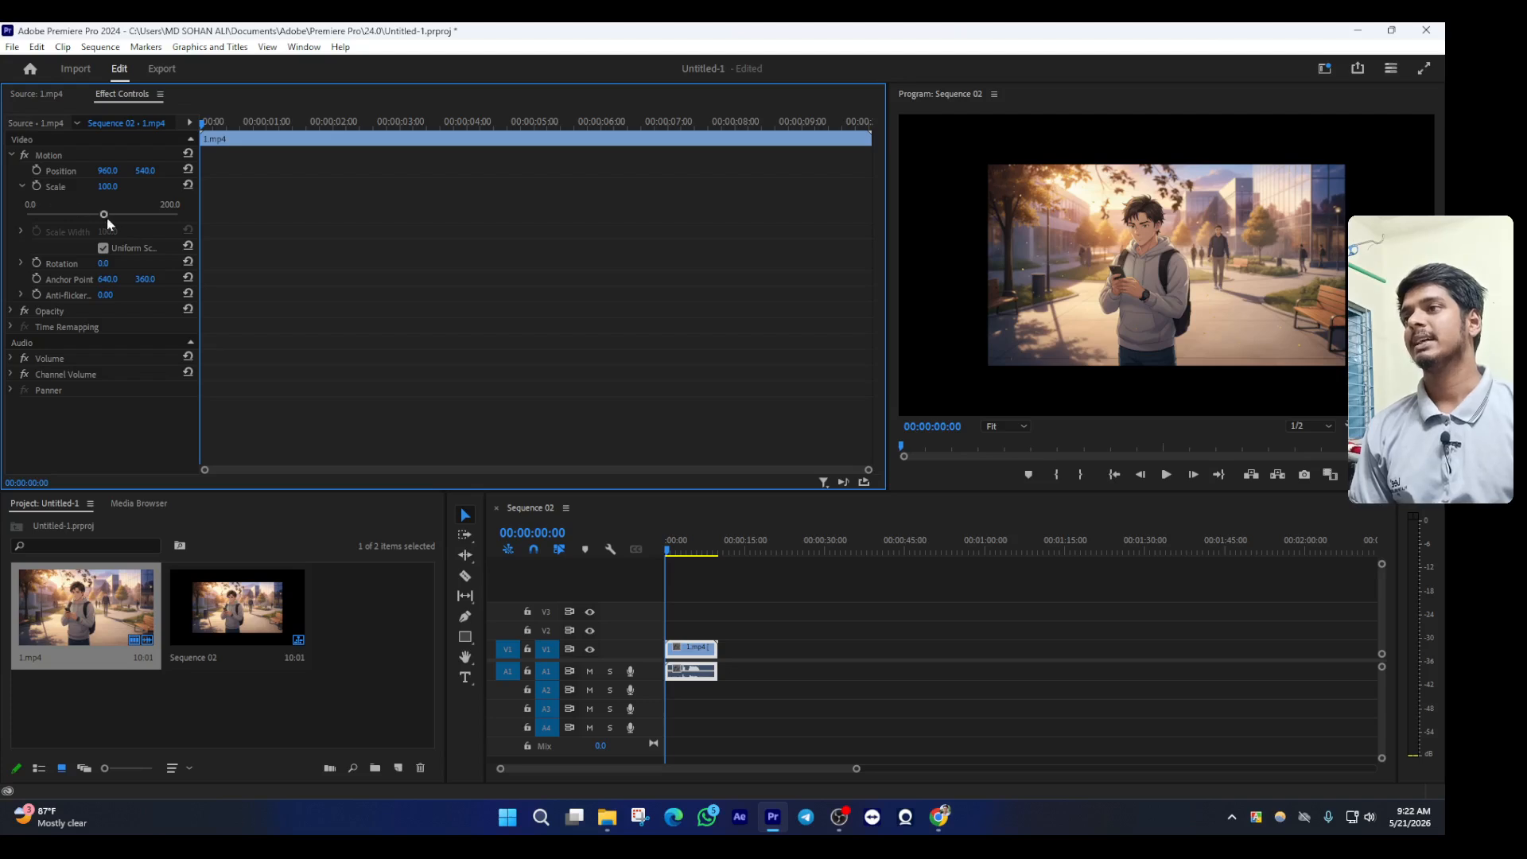
{"action": "left_click_drag", "start_coordinate": [106, 217], "coordinate": [141, 216]}
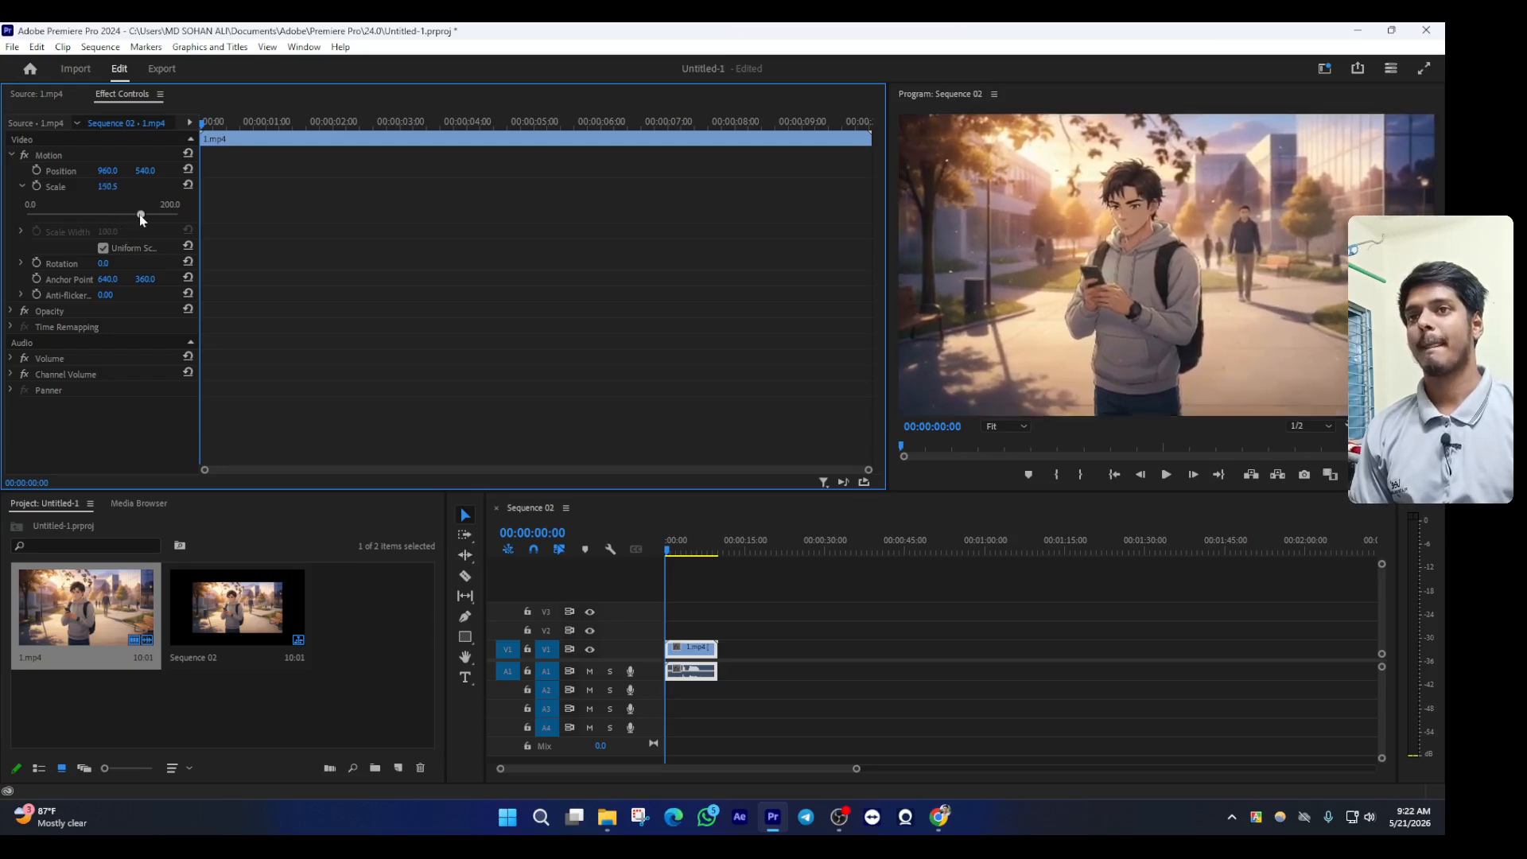
{"action": "left_click", "coordinate": [690, 550]}
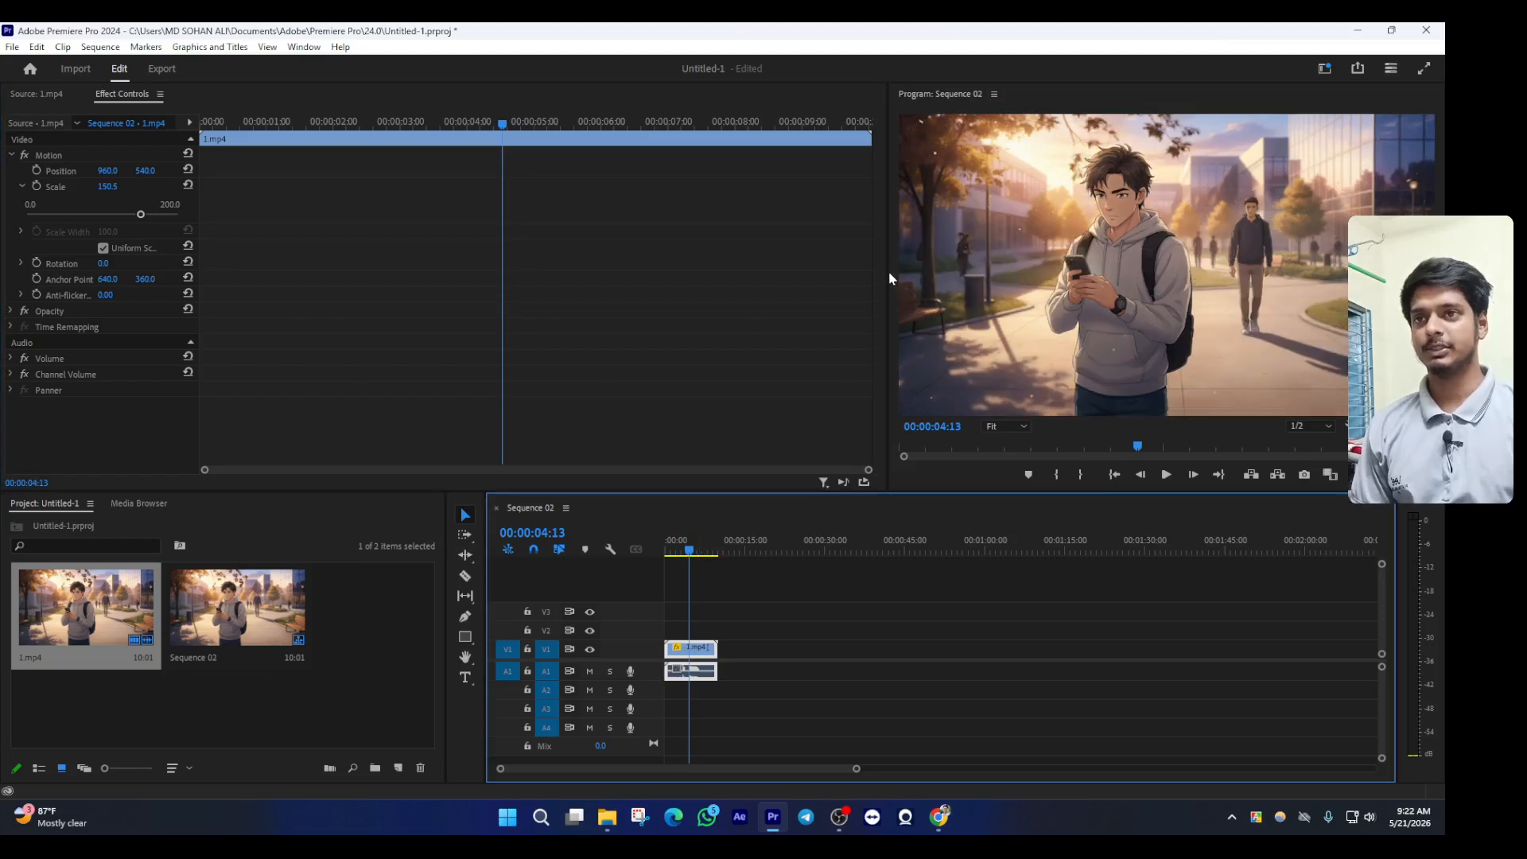
{"action": "left_click_drag", "start_coordinate": [888, 266], "coordinate": [752, 272]}
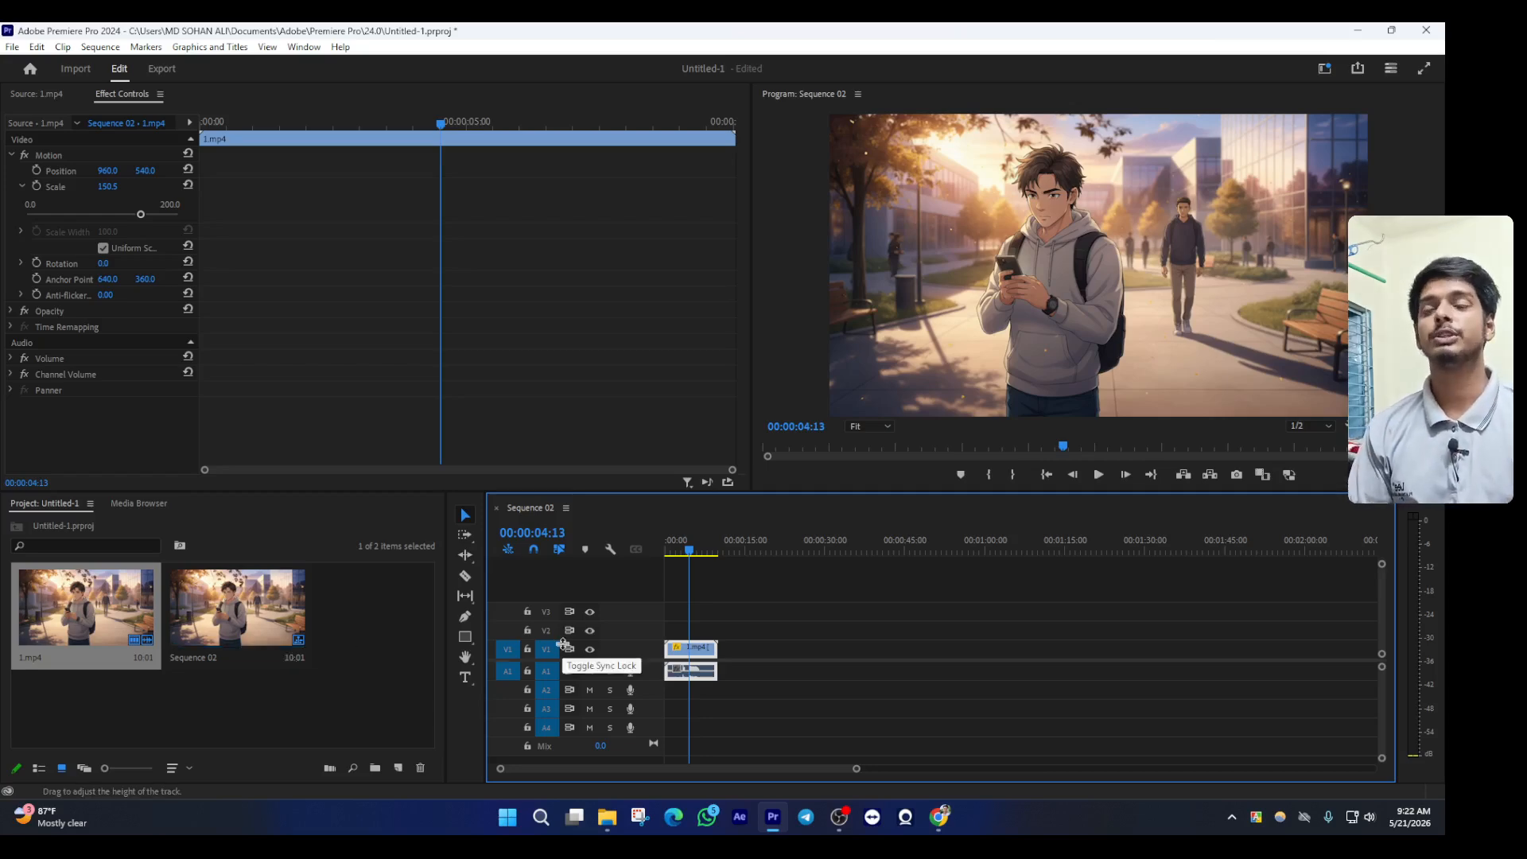
{"action": "left_click", "coordinate": [364, 649]}
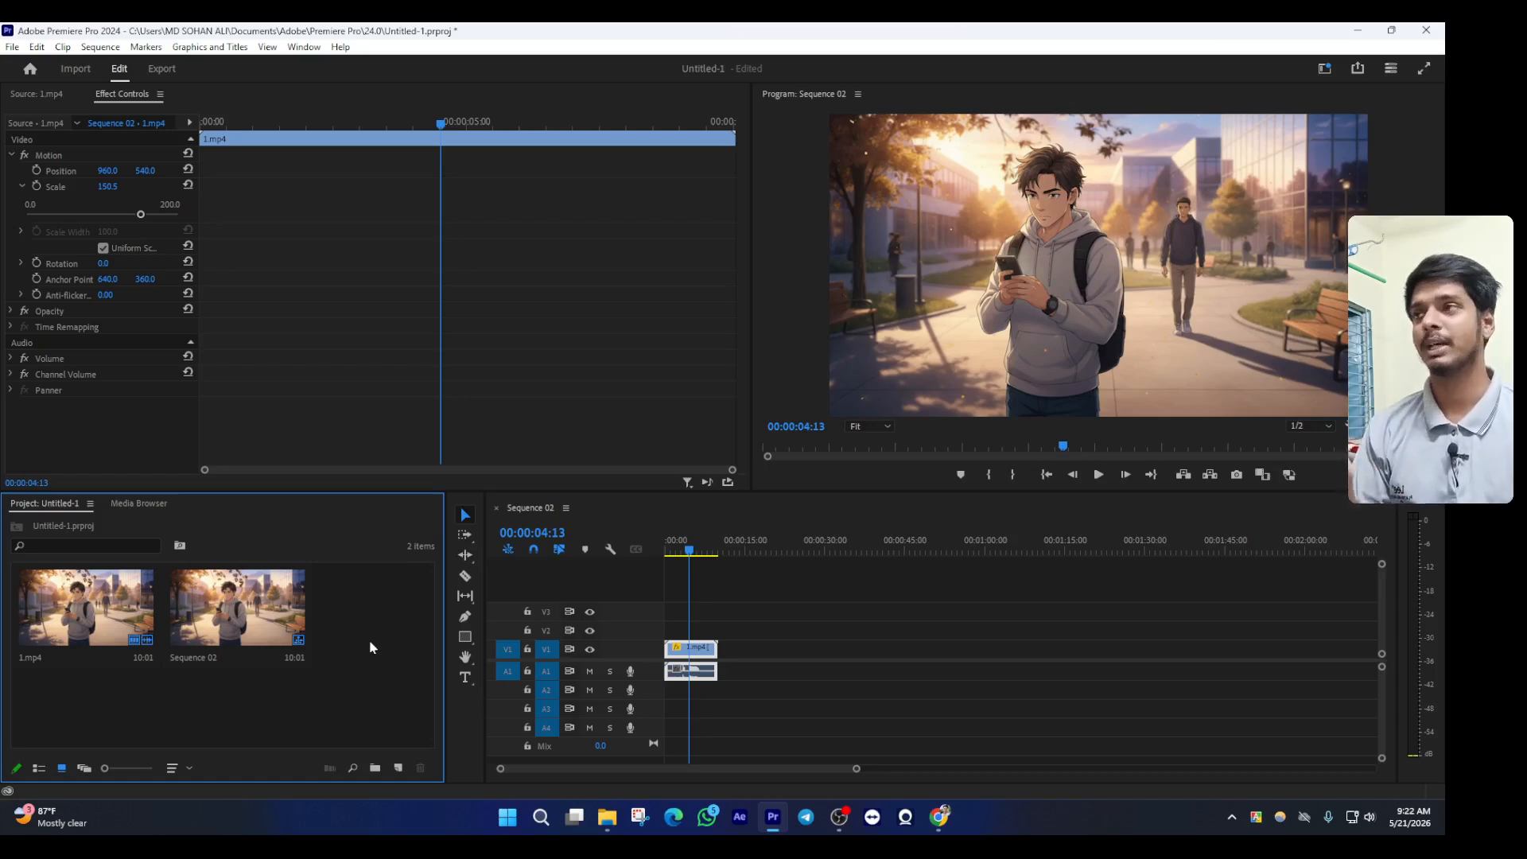
{"action": "left_click", "coordinate": [12, 46]}
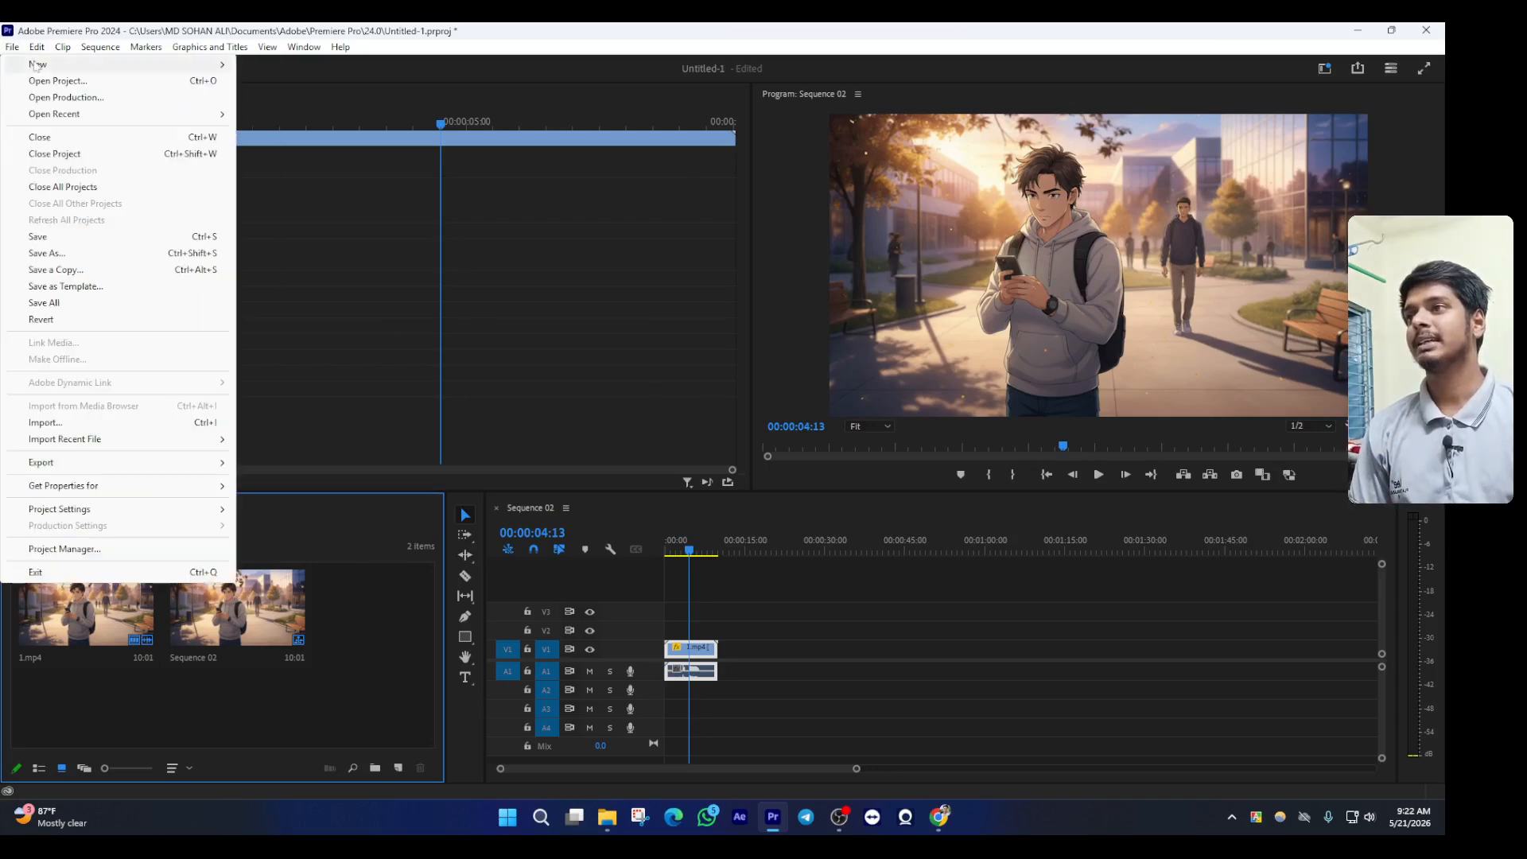
{"action": "mouse_move", "coordinate": [36, 67]}
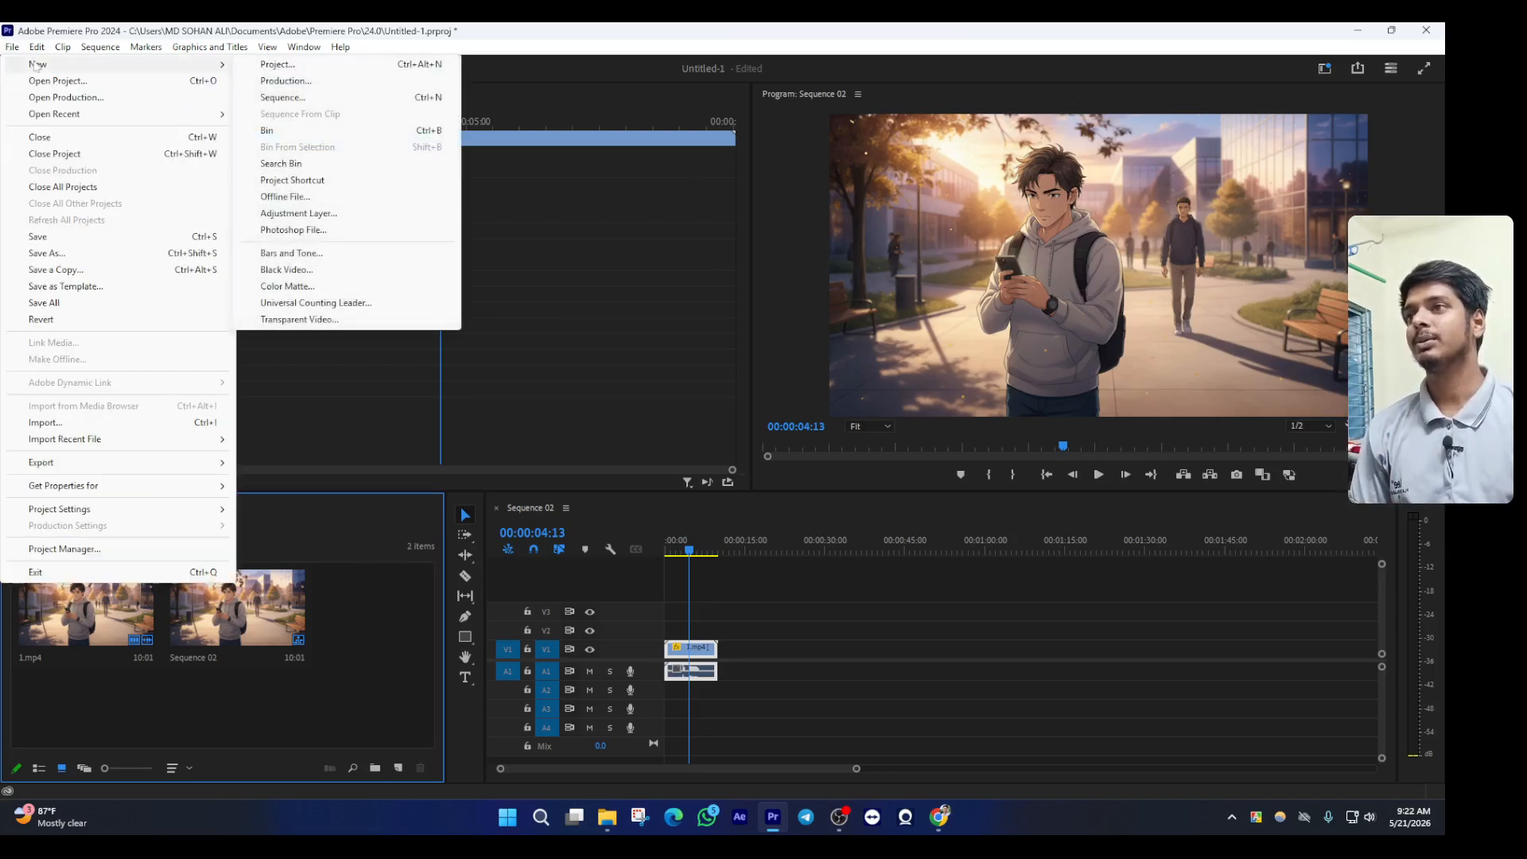
{"action": "left_click", "coordinate": [312, 98]}
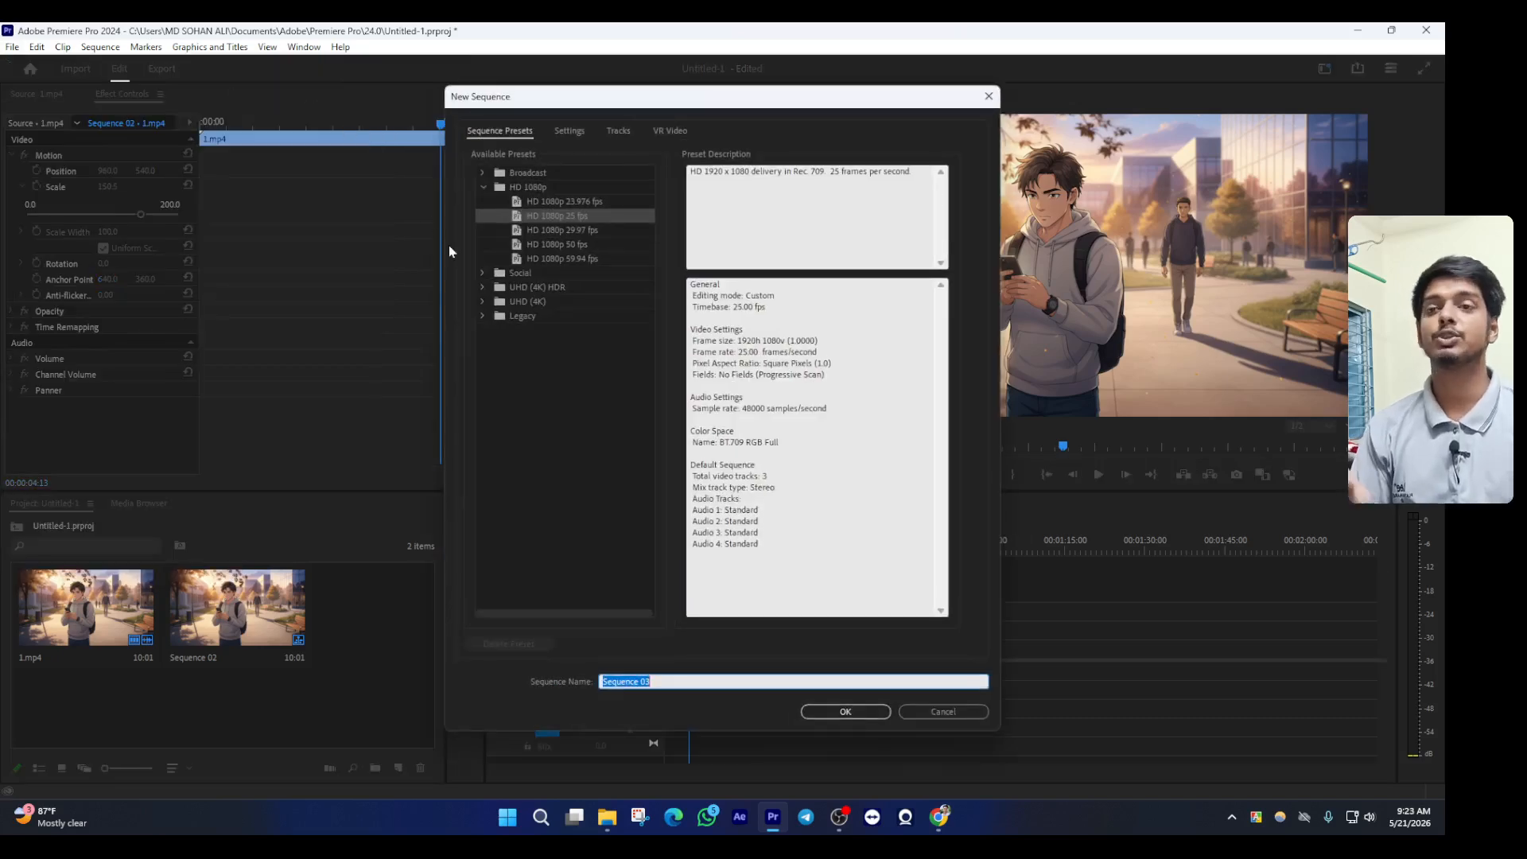
{"action": "left_click", "coordinate": [941, 712]}
Create a new sequence with a custom vertical frame size of 1080 horizontal by 1920 vertical
{"action": "key", "text": "ctrl+n"}
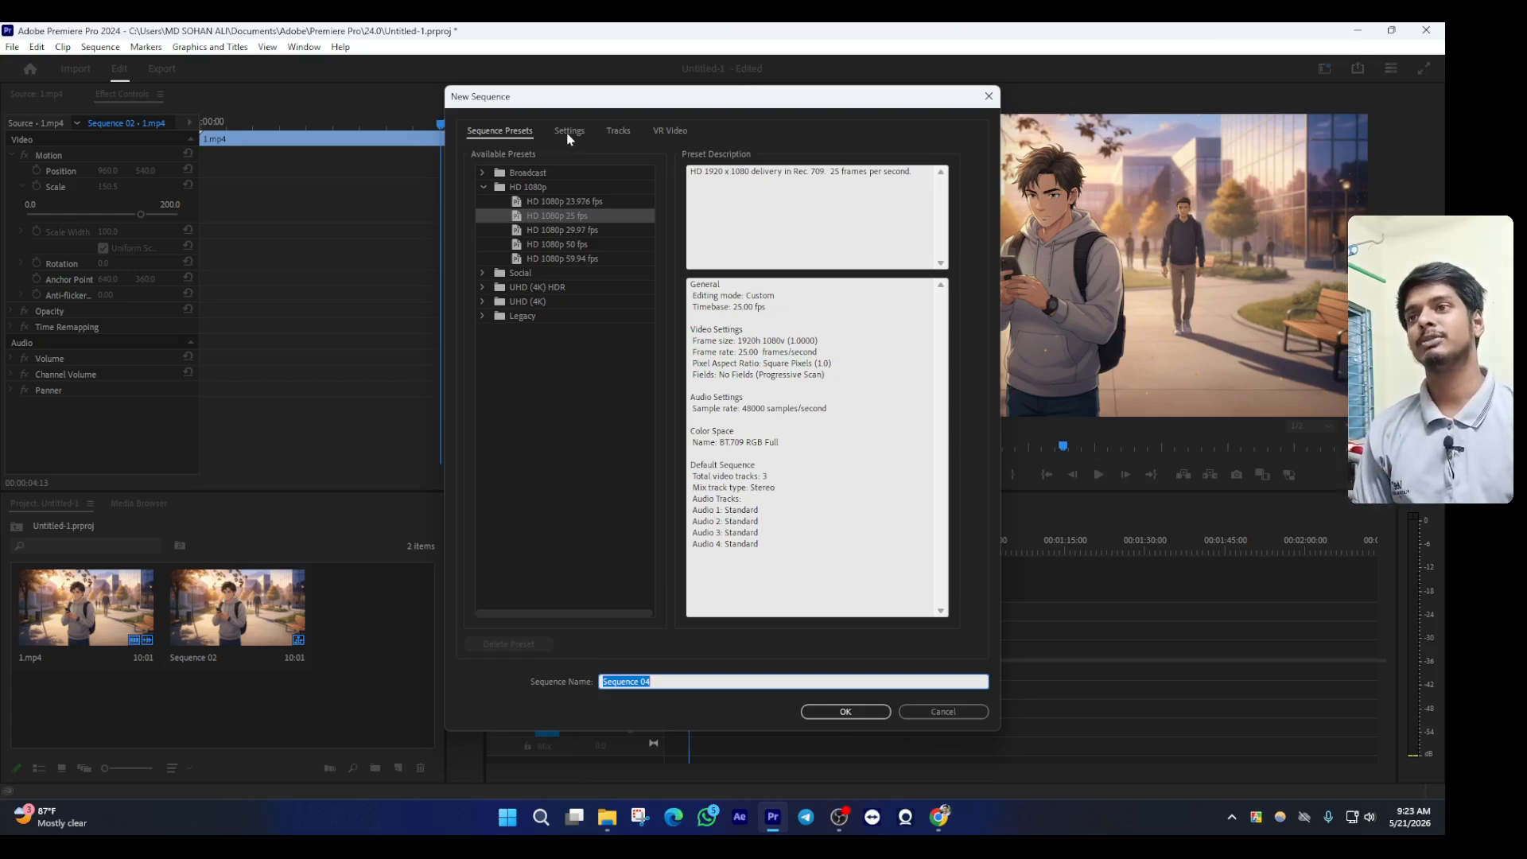
{"action": "left_click", "coordinate": [569, 137]}
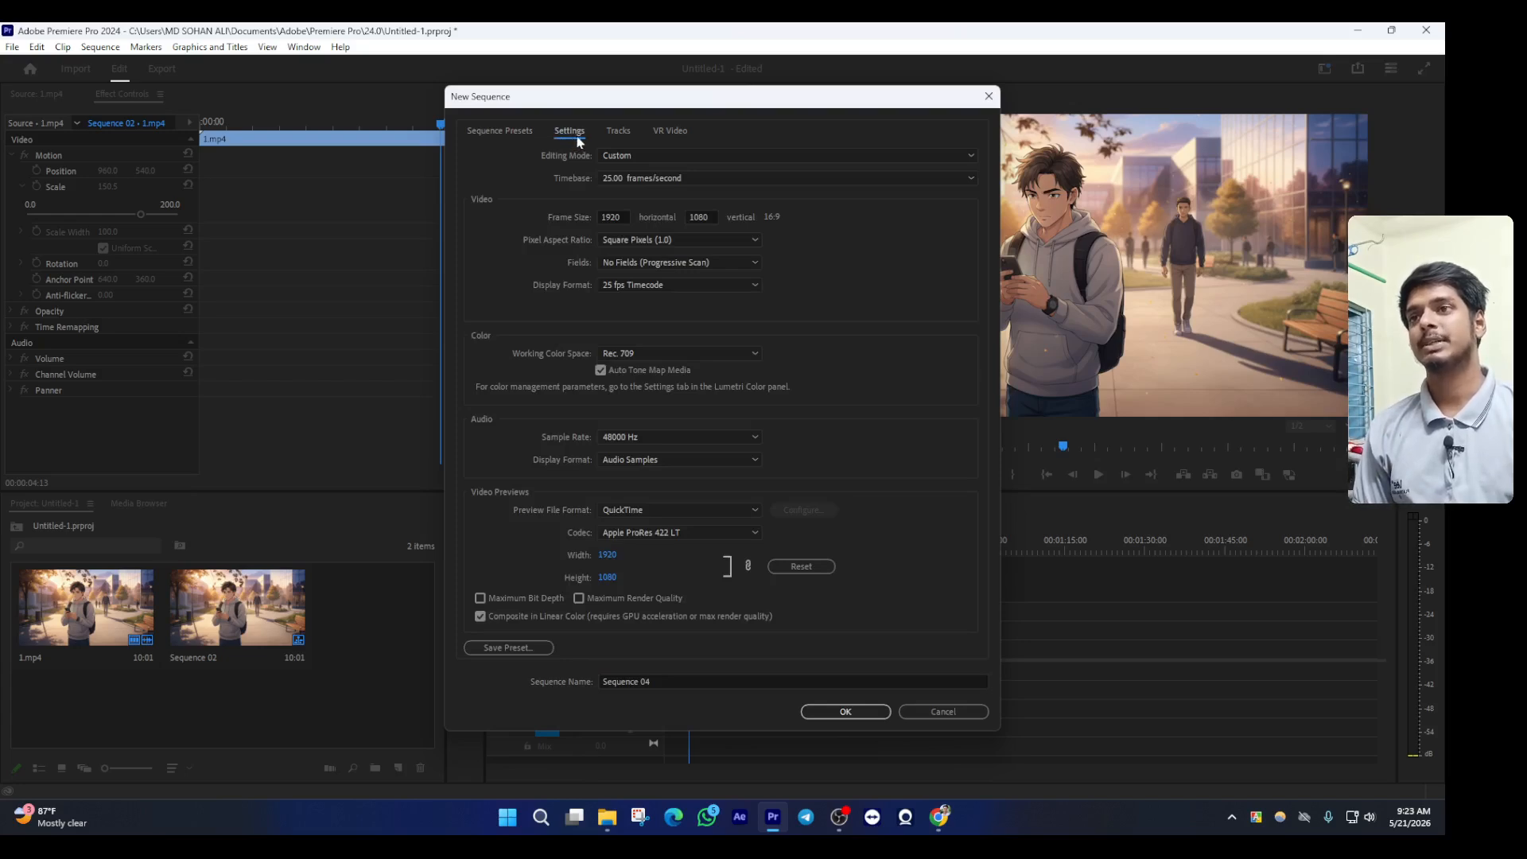
{"action": "double_click", "coordinate": [611, 217]}
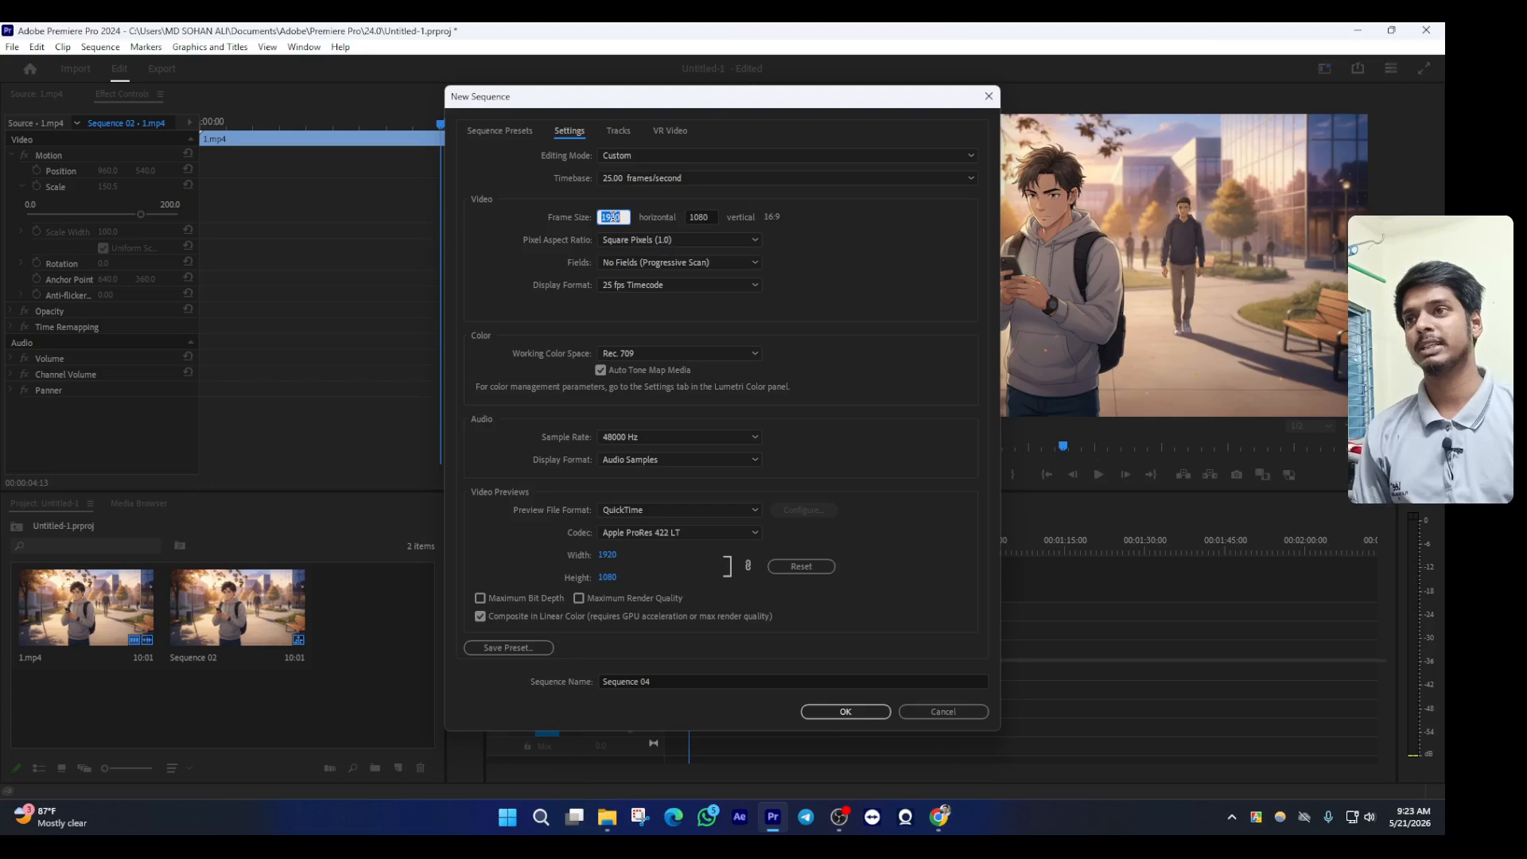
{"action": "key", "text": "BackSpace"}
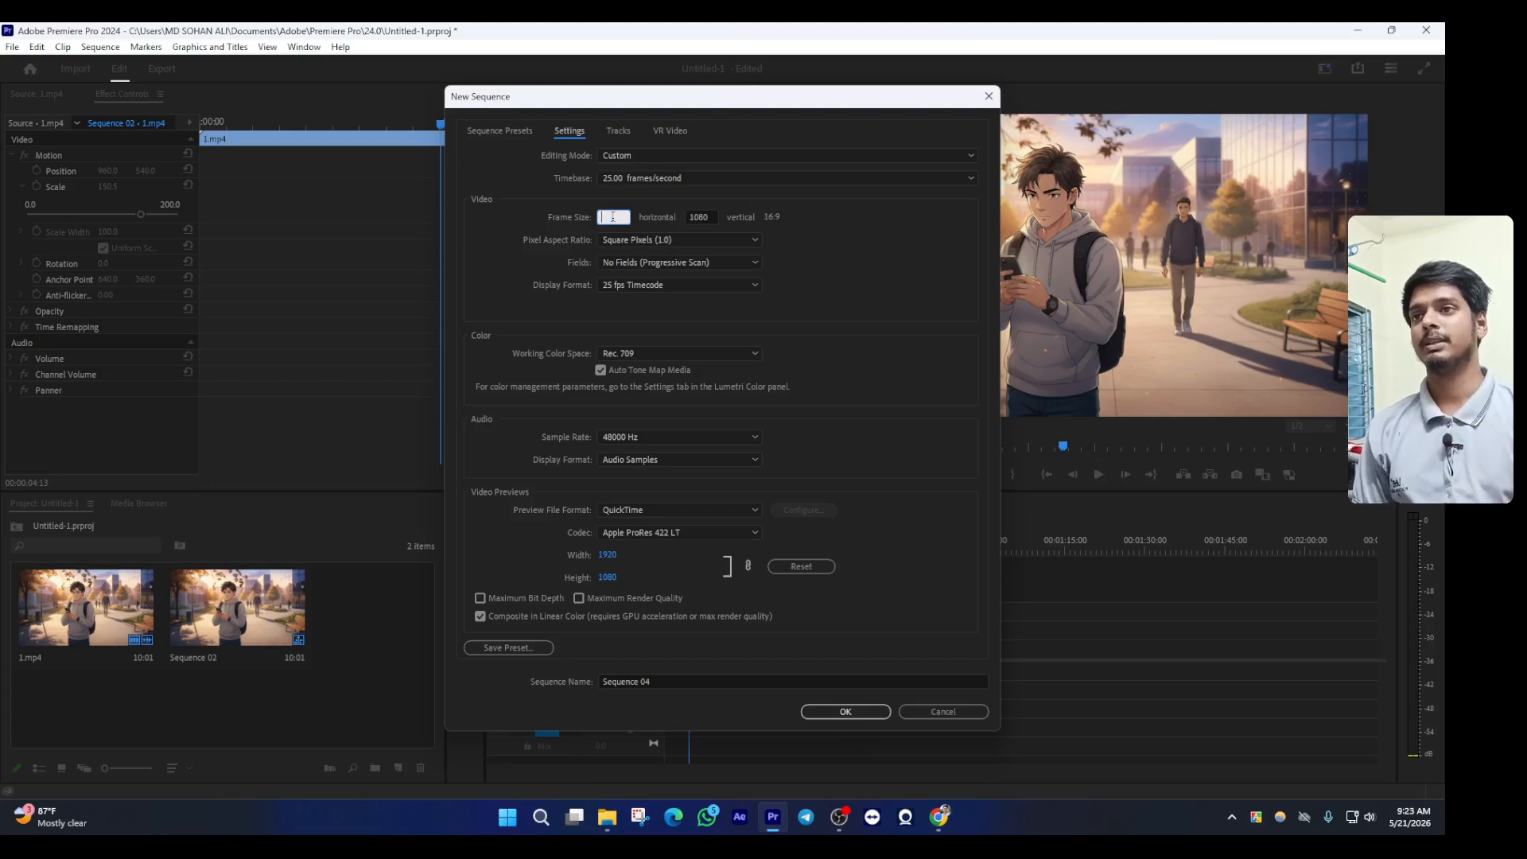
{"action": "type", "text": "1080"}
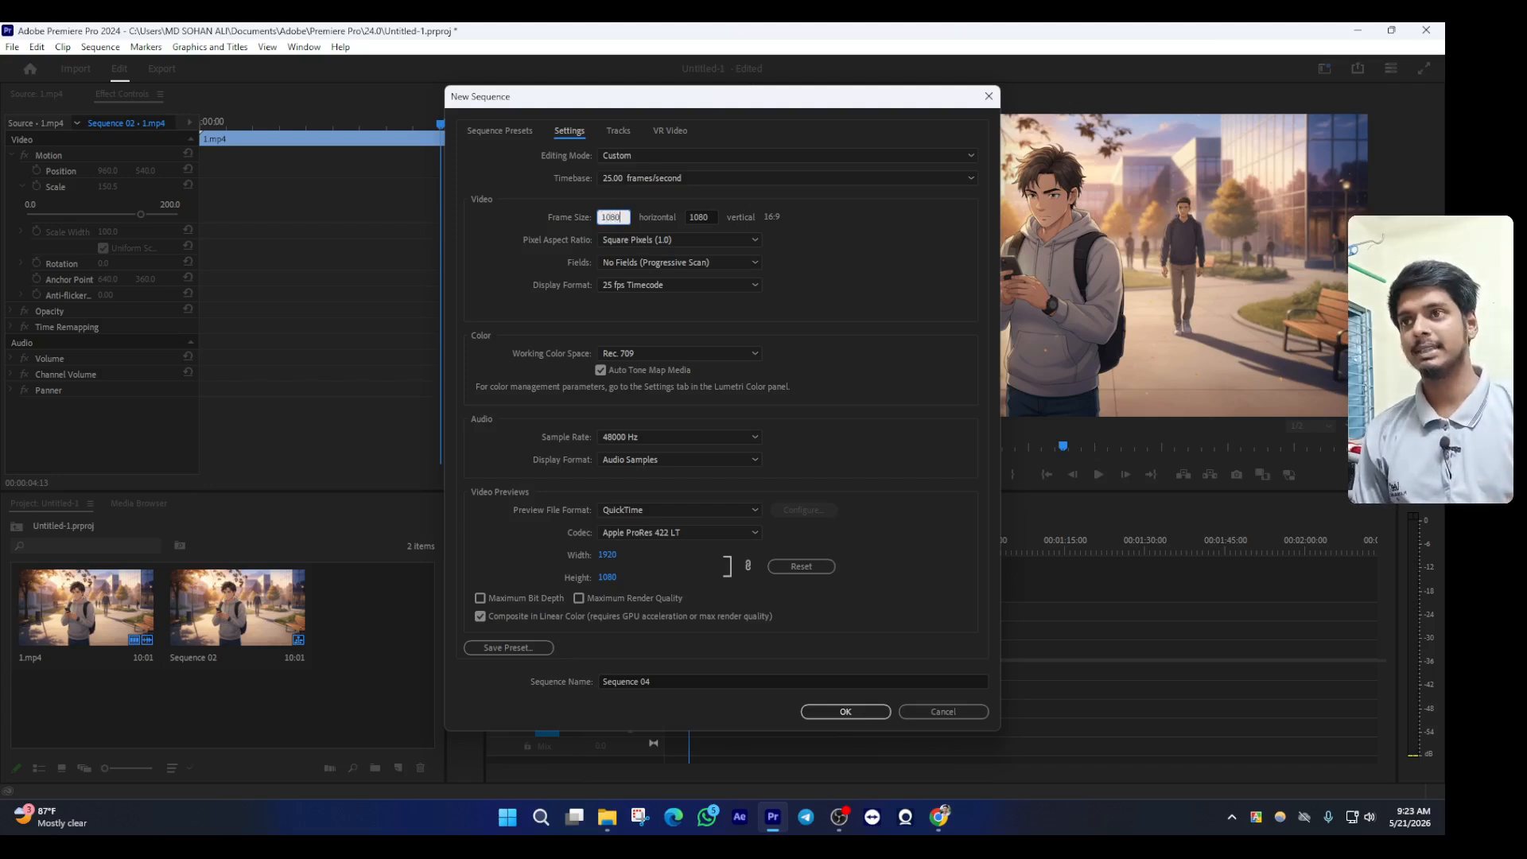
{"action": "left_click", "coordinate": [692, 212]}
{"action": "key", "text": "BackSpace"}
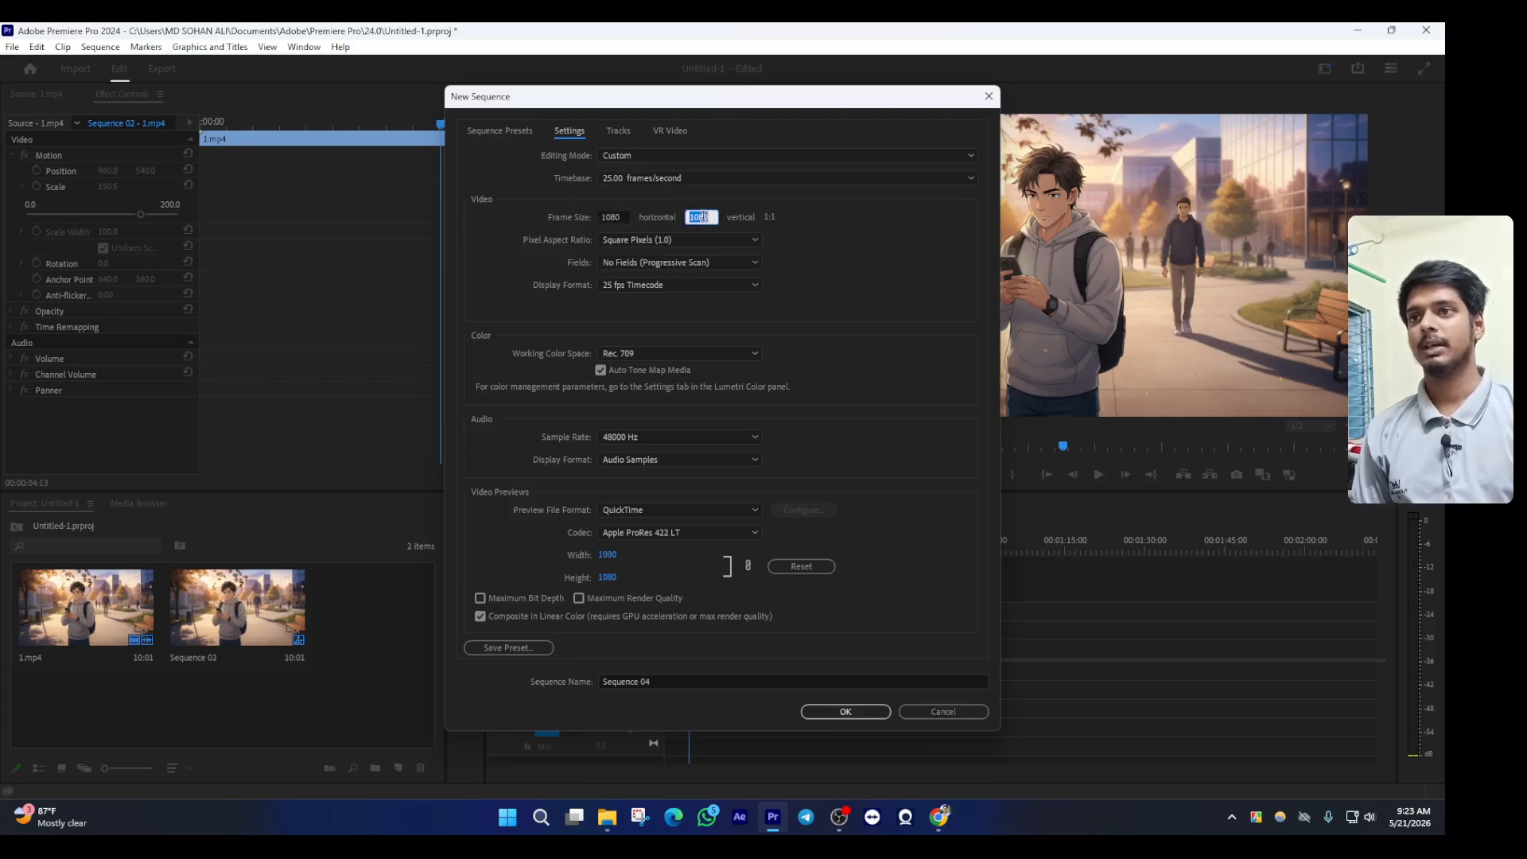
{"action": "type", "text": "1920"}
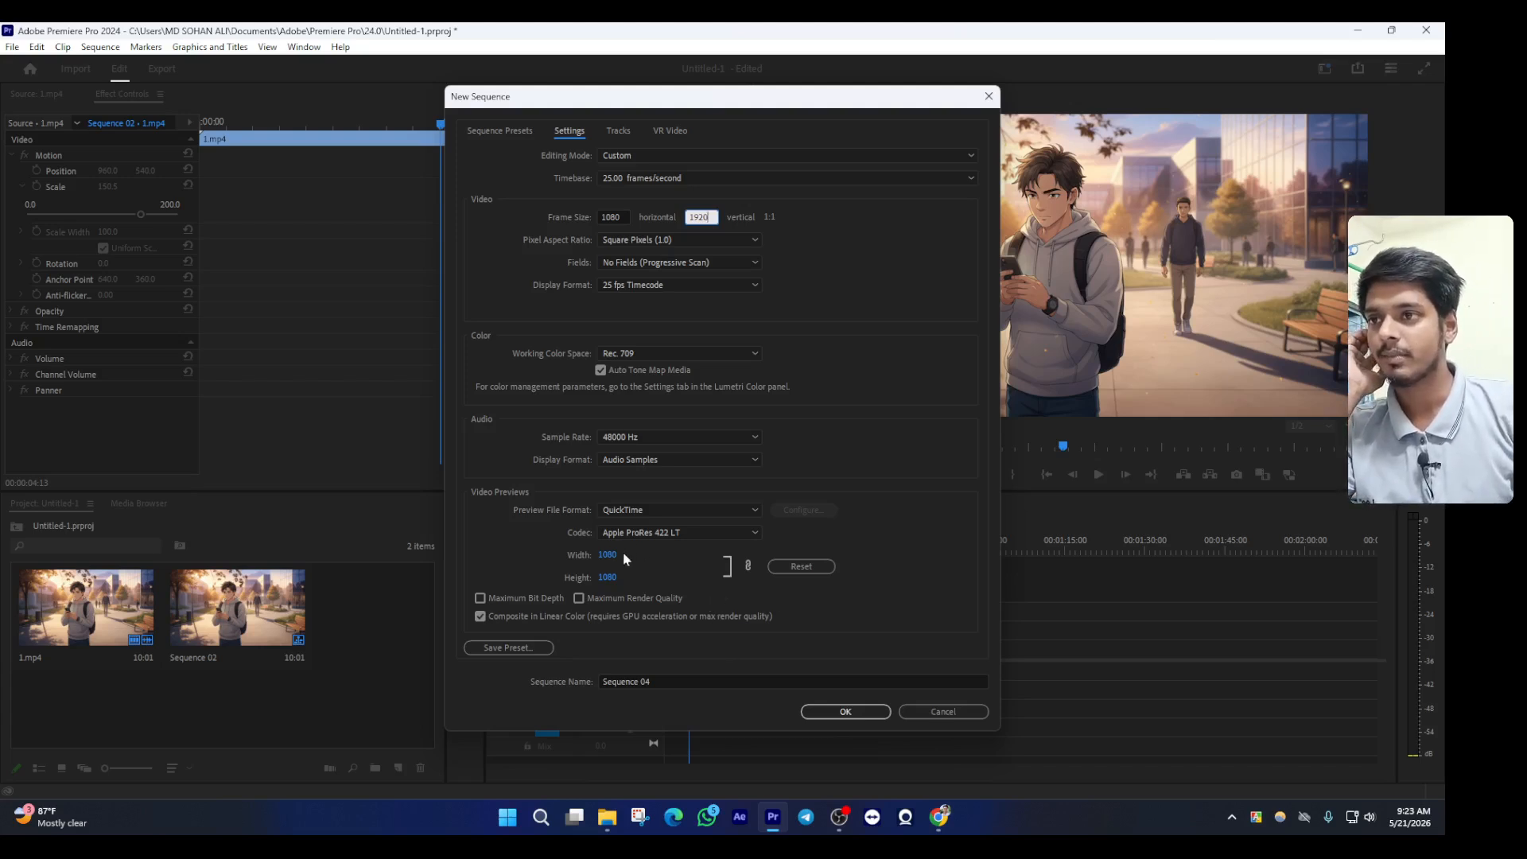
{"action": "left_click", "coordinate": [840, 713]}
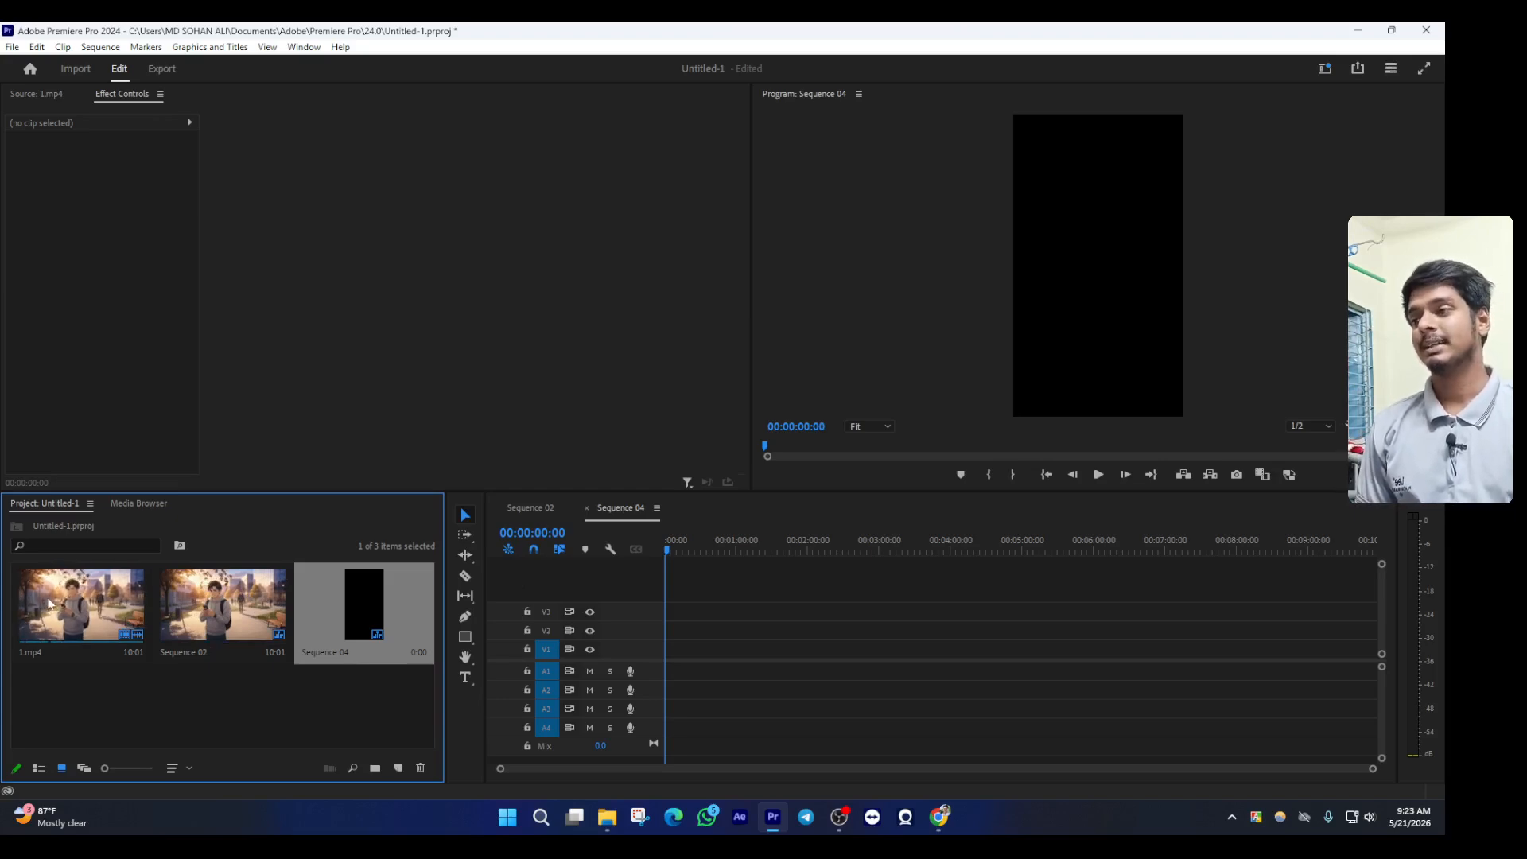
Place 1.mp4 at the start of V1 and A1, keeping the existing sequence settings, and play it to about 00:00:01:24
{"action": "left_click_drag", "start_coordinate": [60, 606], "coordinate": [670, 648]}
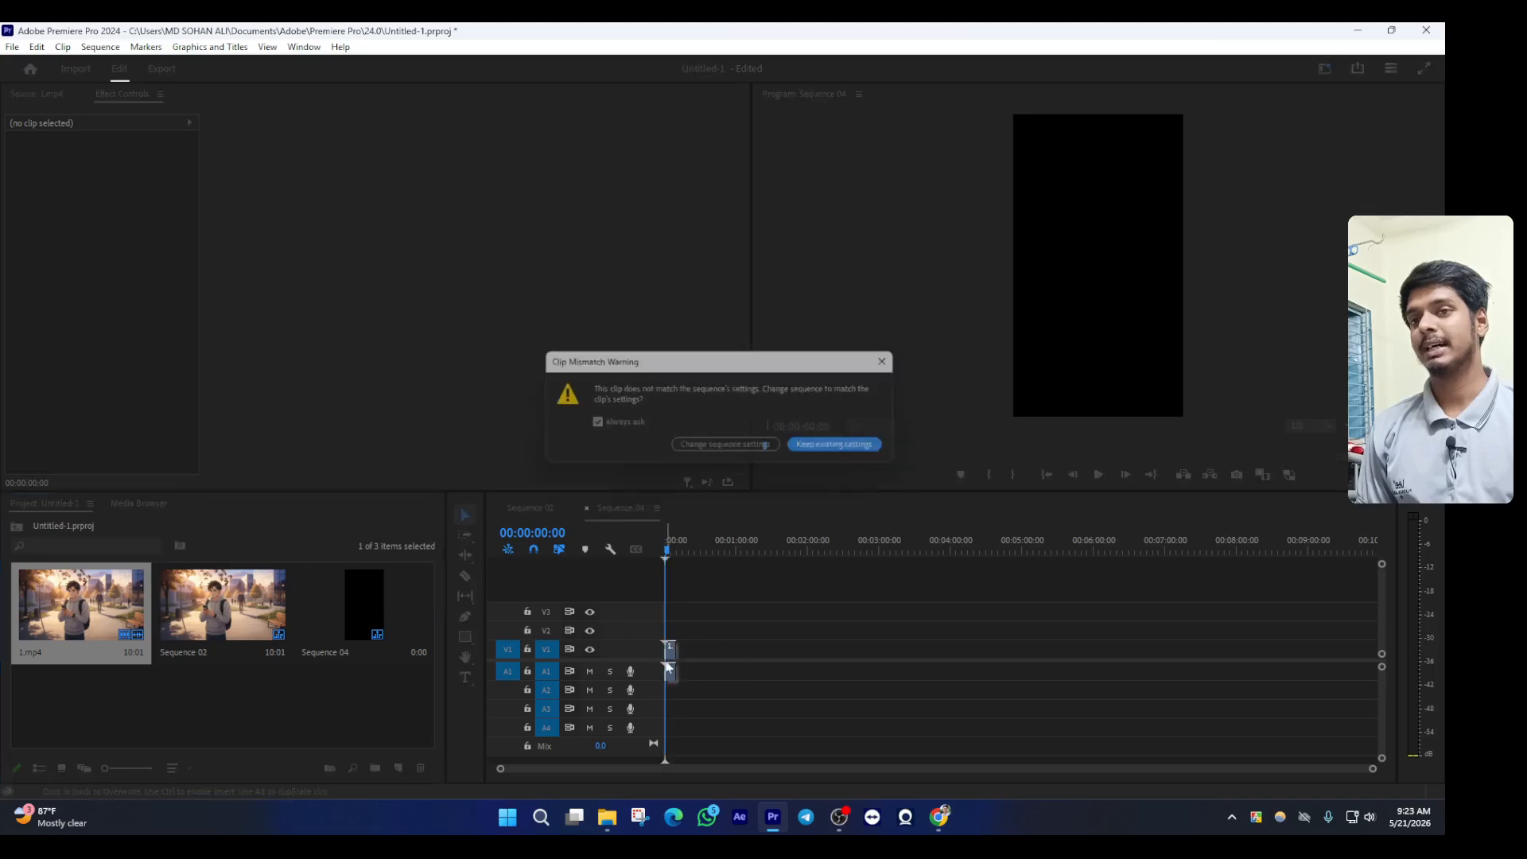
{"action": "left_click", "coordinate": [843, 449]}
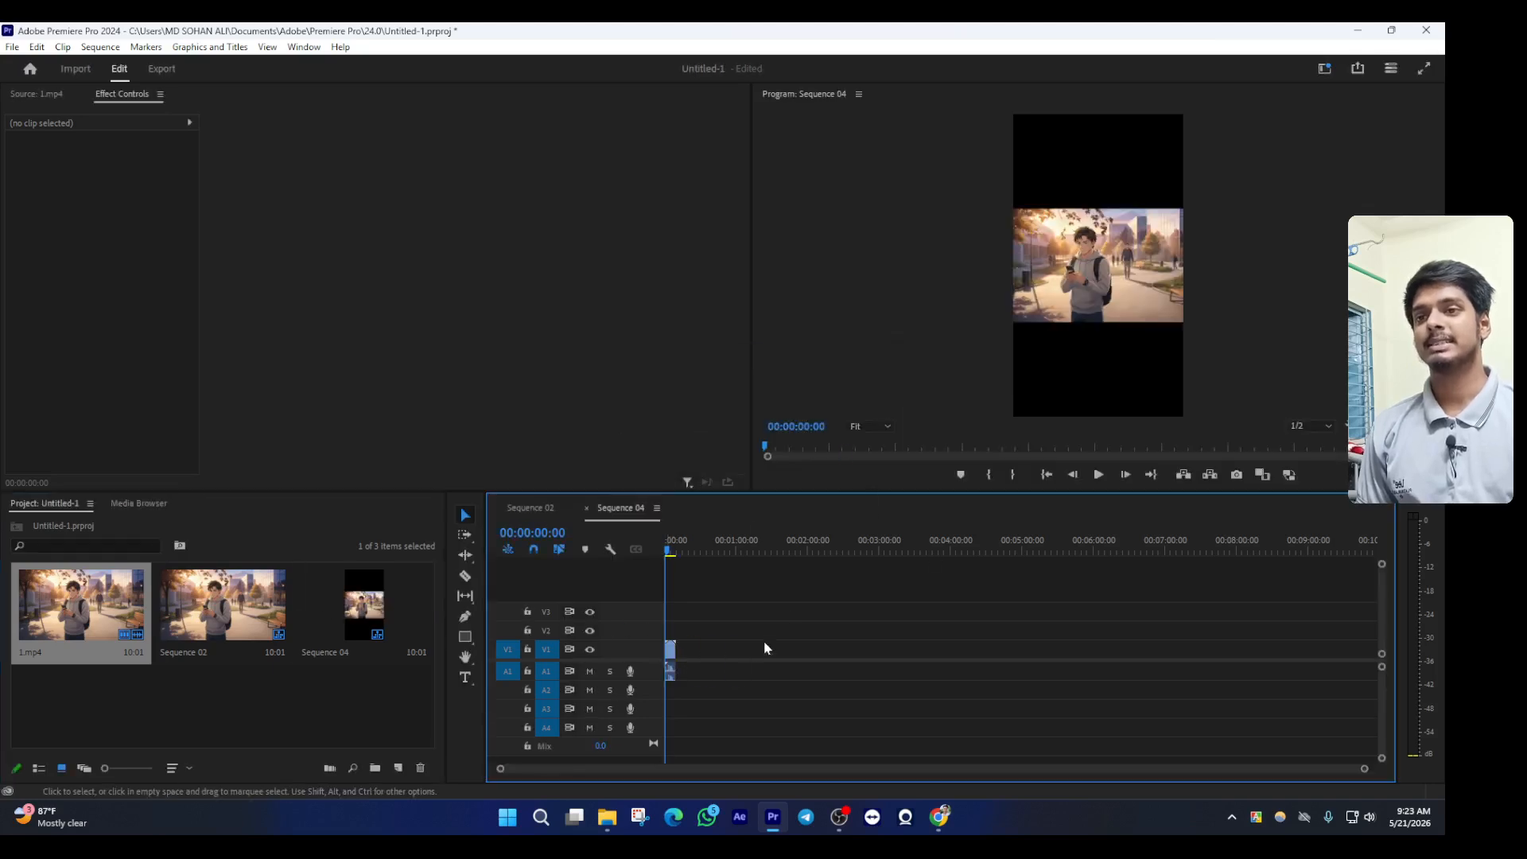
{"action": "left_click", "coordinate": [671, 651]}
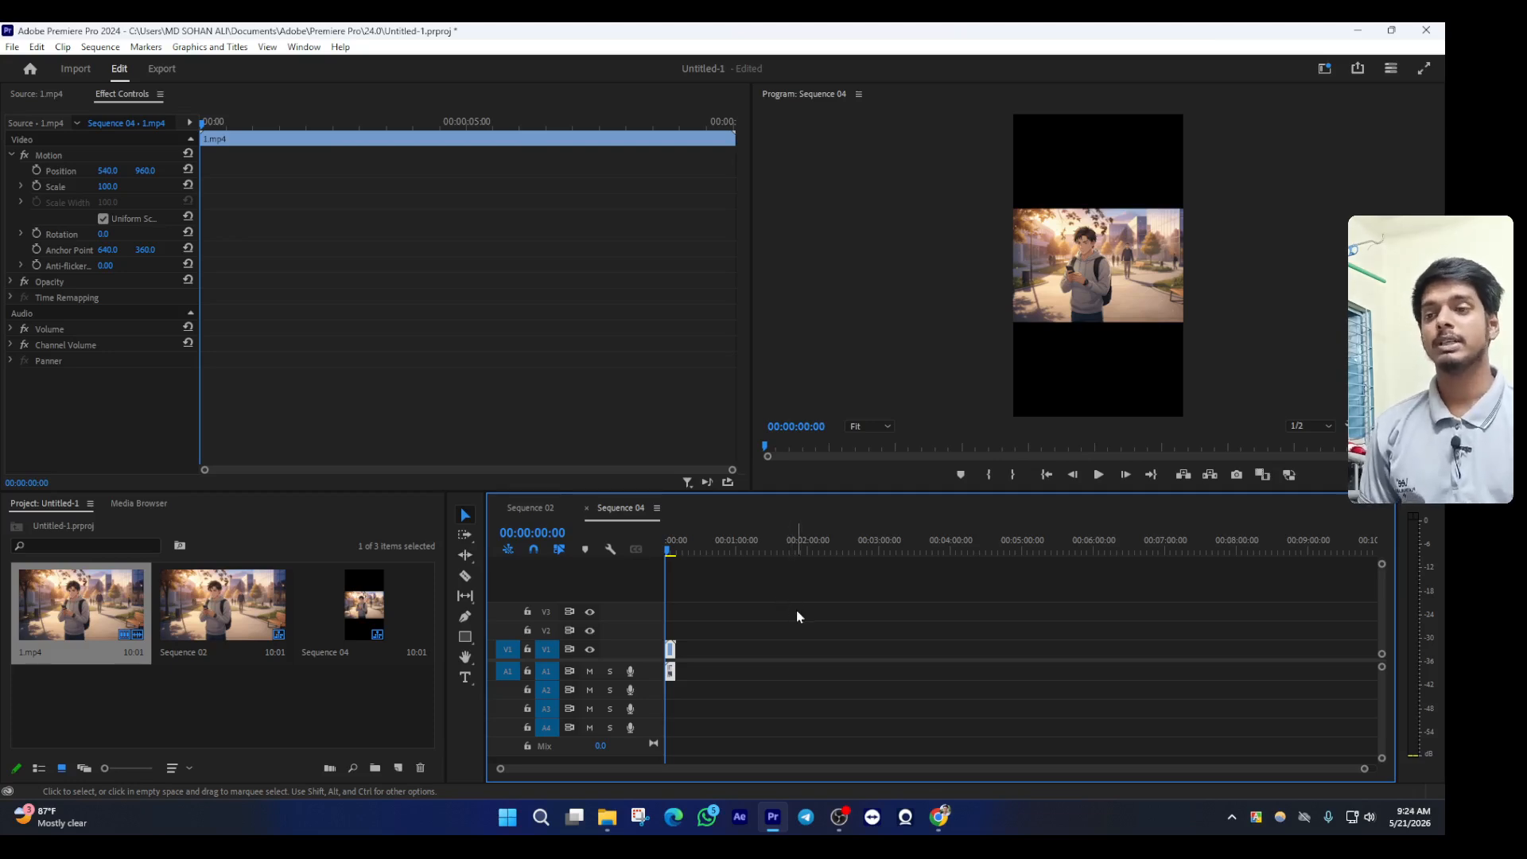
{"action": "scroll", "coordinate": [797, 612], "scroll_direction": "up", "scroll_amount": 6}
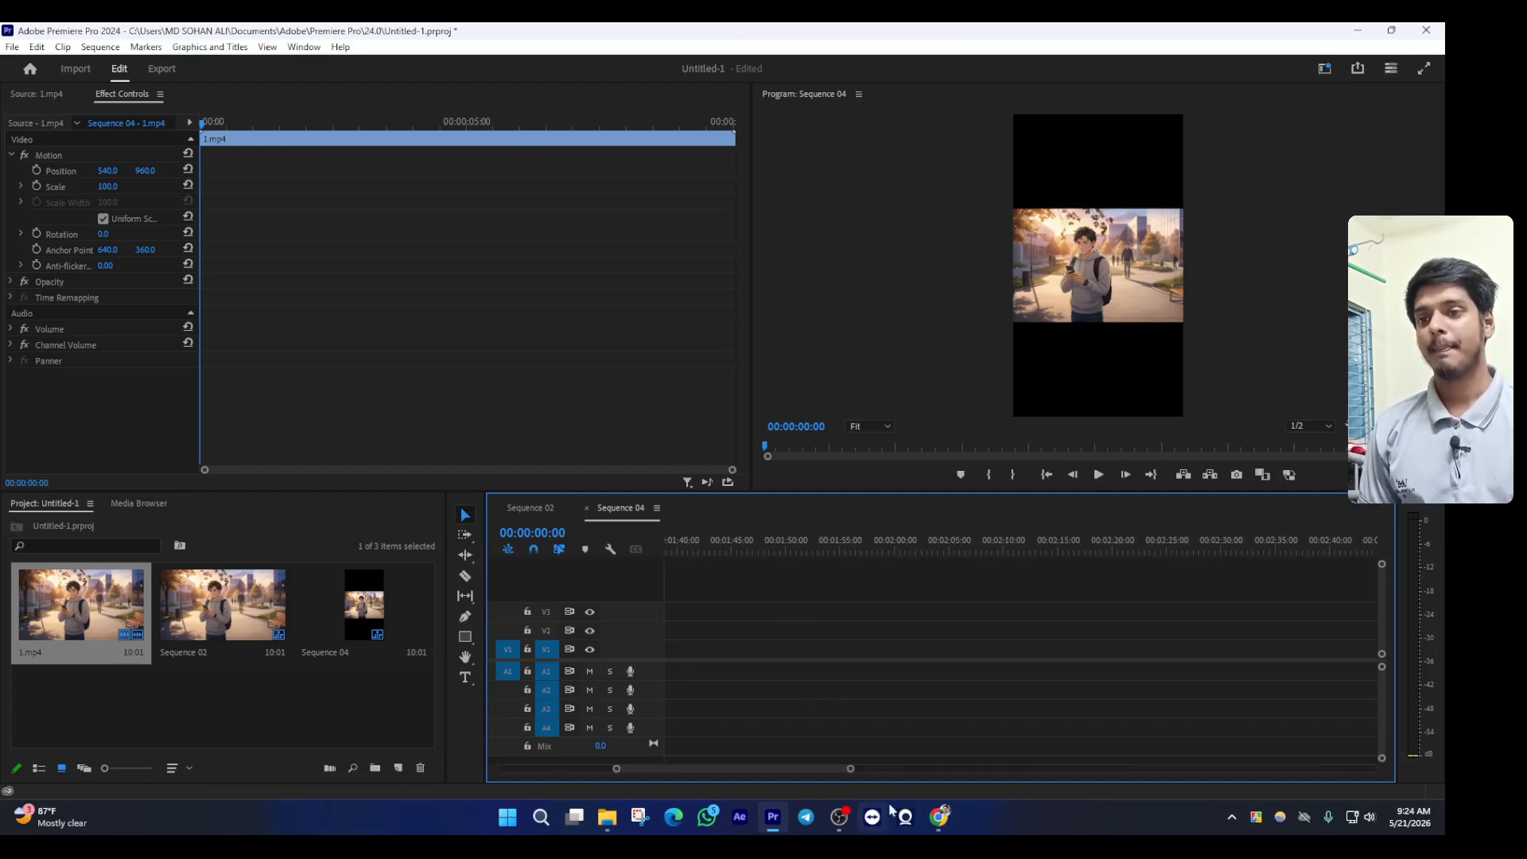
{"action": "left_click_drag", "start_coordinate": [824, 773], "coordinate": [708, 768]}
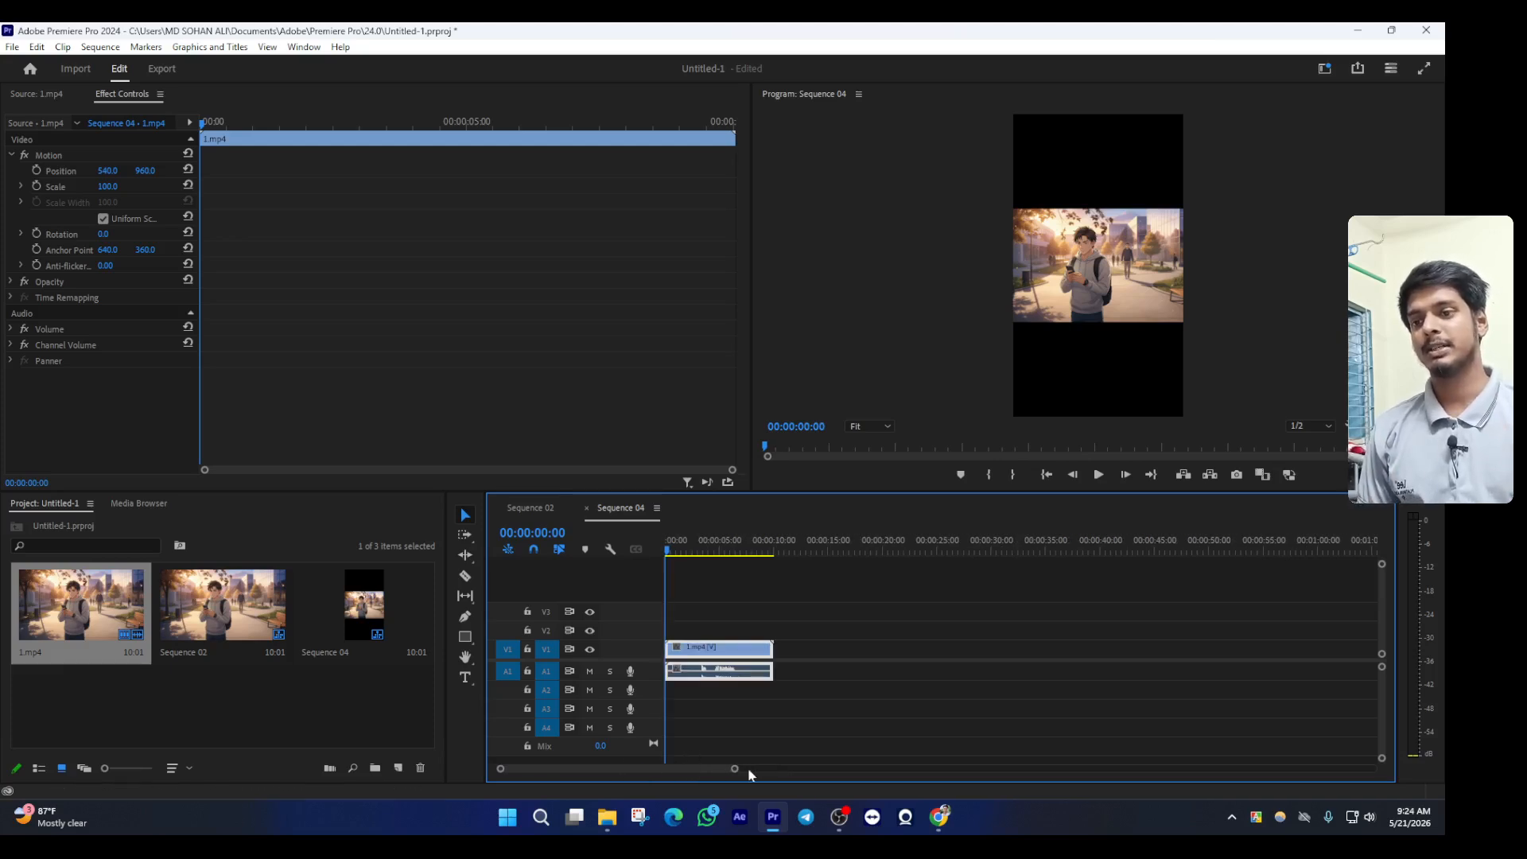
{"action": "left_click_drag", "start_coordinate": [736, 771], "coordinate": [797, 787]}
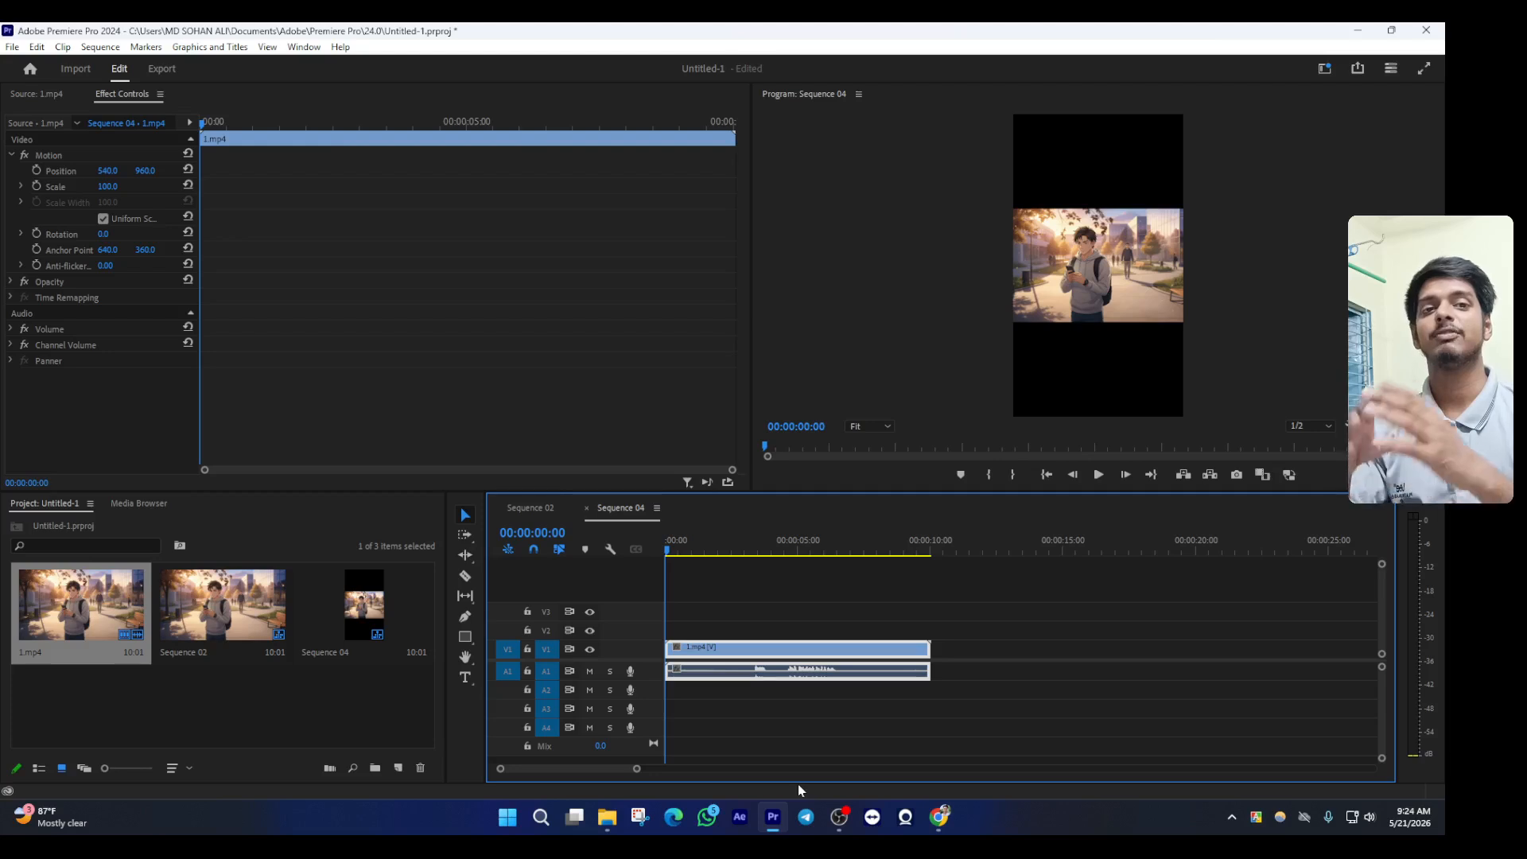
{"action": "key", "text": "space"}
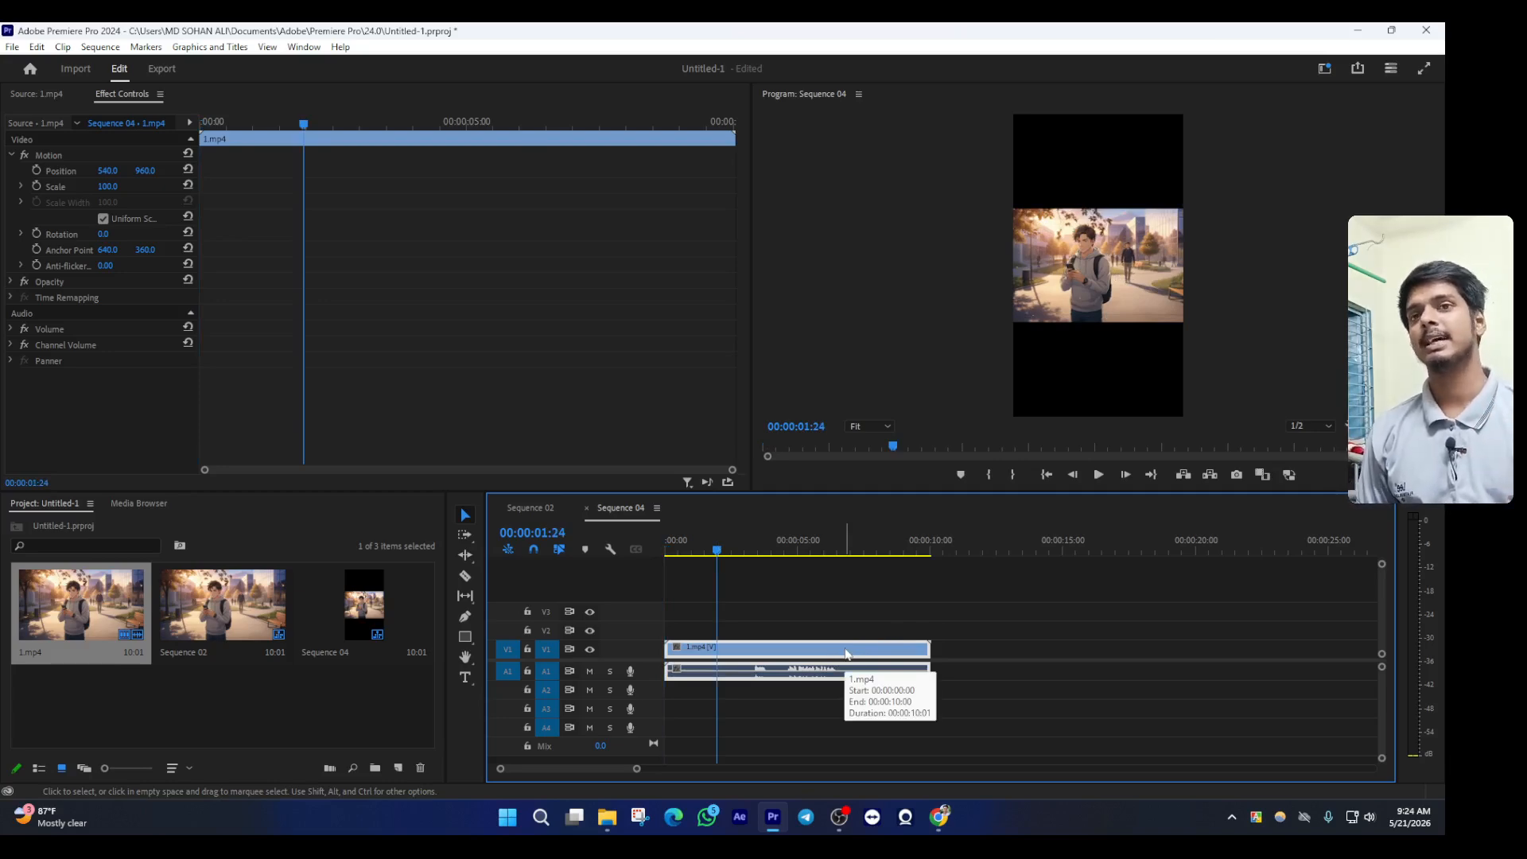
Try to fill the vertical frame by setting the 1.mp4 clip's scale to 200
{"action": "left_click", "coordinate": [21, 187]}
{"action": "left_click_drag", "start_coordinate": [104, 215], "coordinate": [199, 220]}
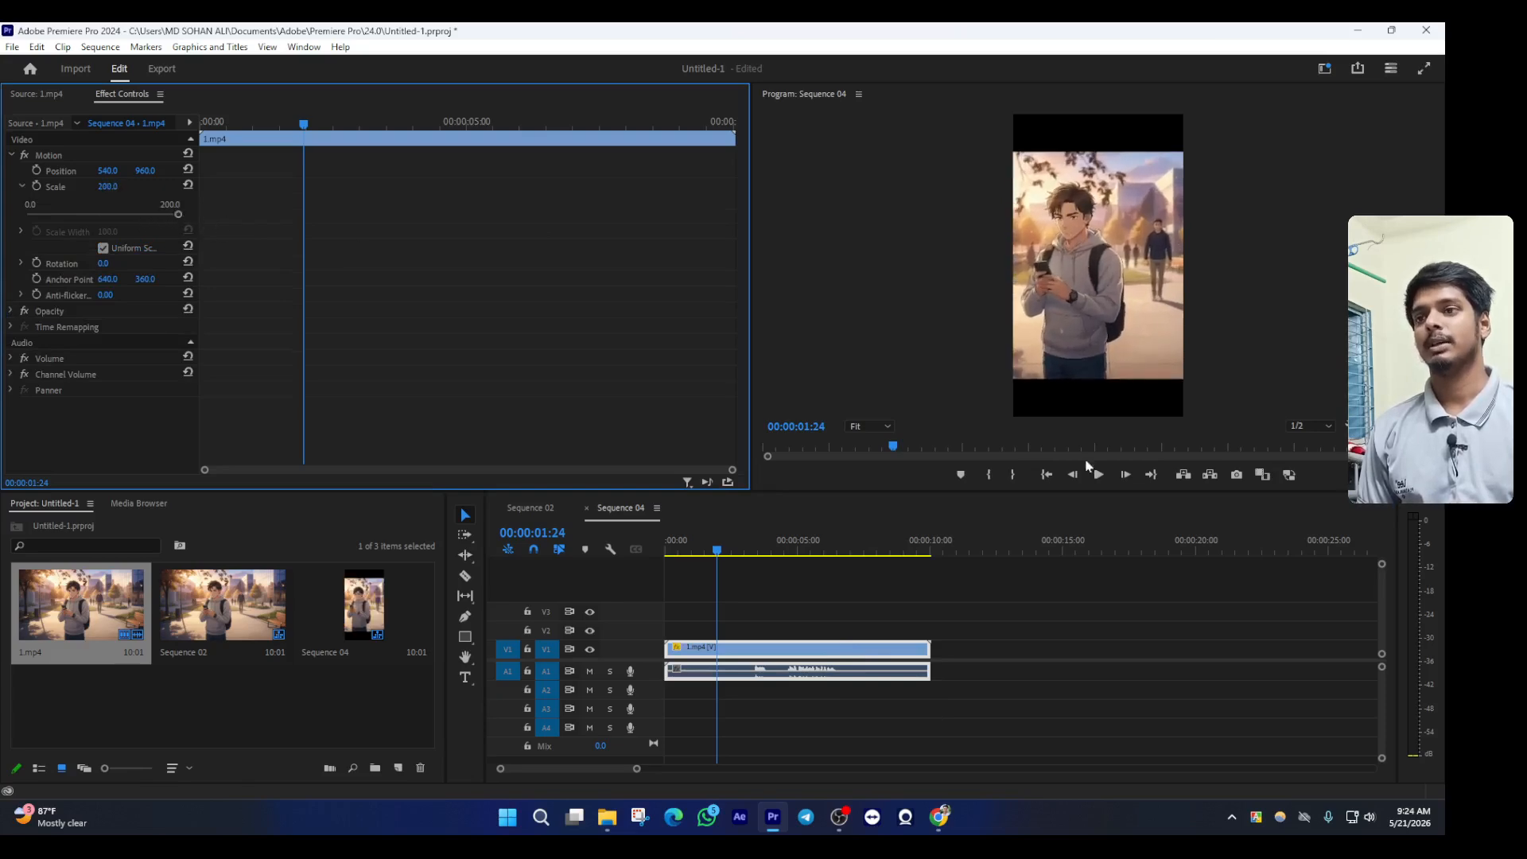
{"action": "left_click", "coordinate": [1115, 309]}
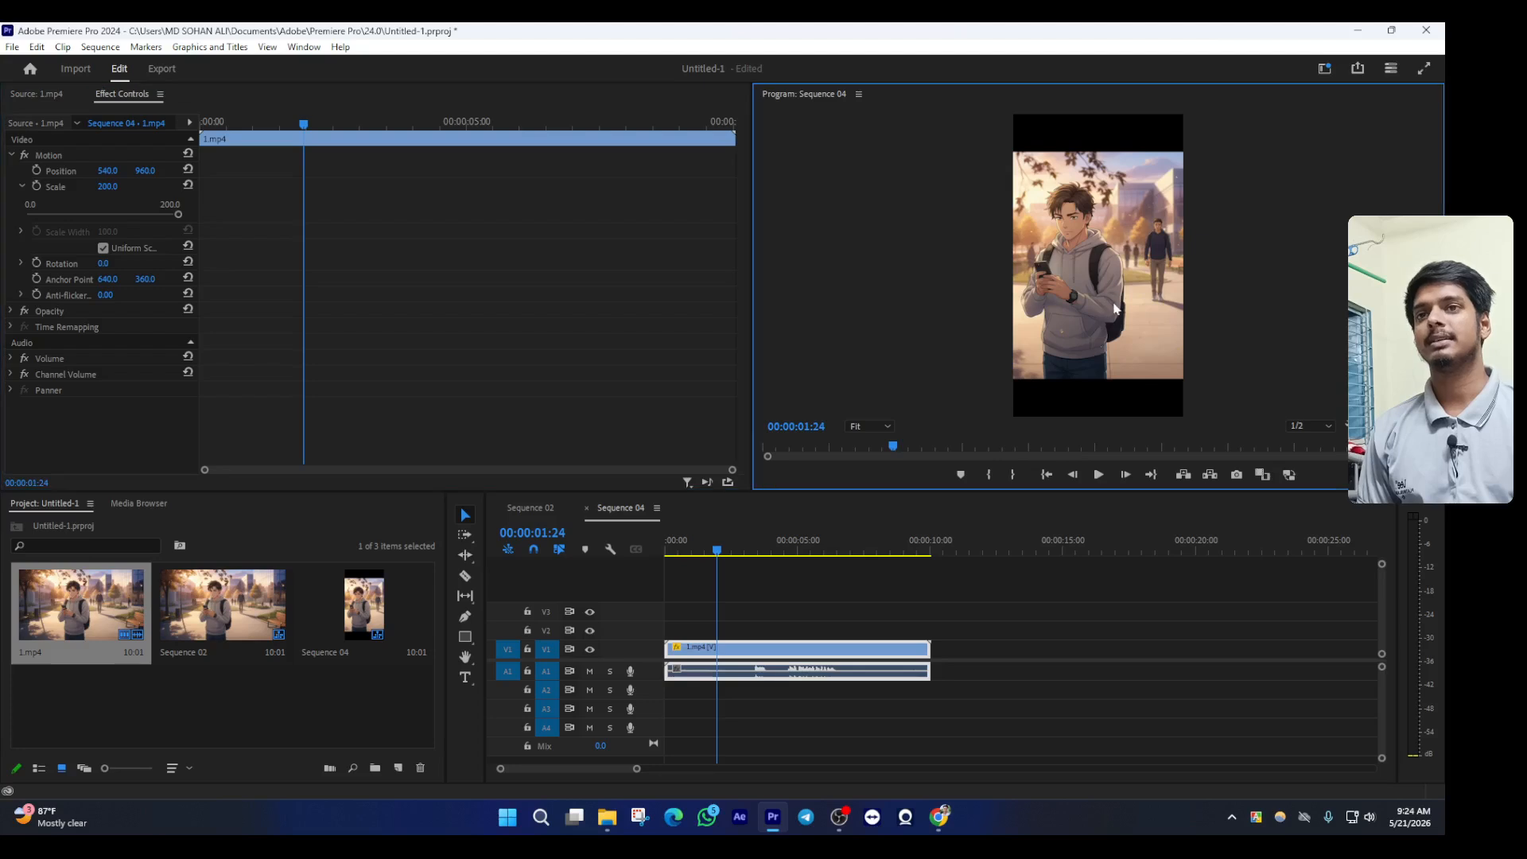
{"action": "left_click", "coordinate": [888, 656]}
{"action": "left_click", "coordinate": [1093, 256]}
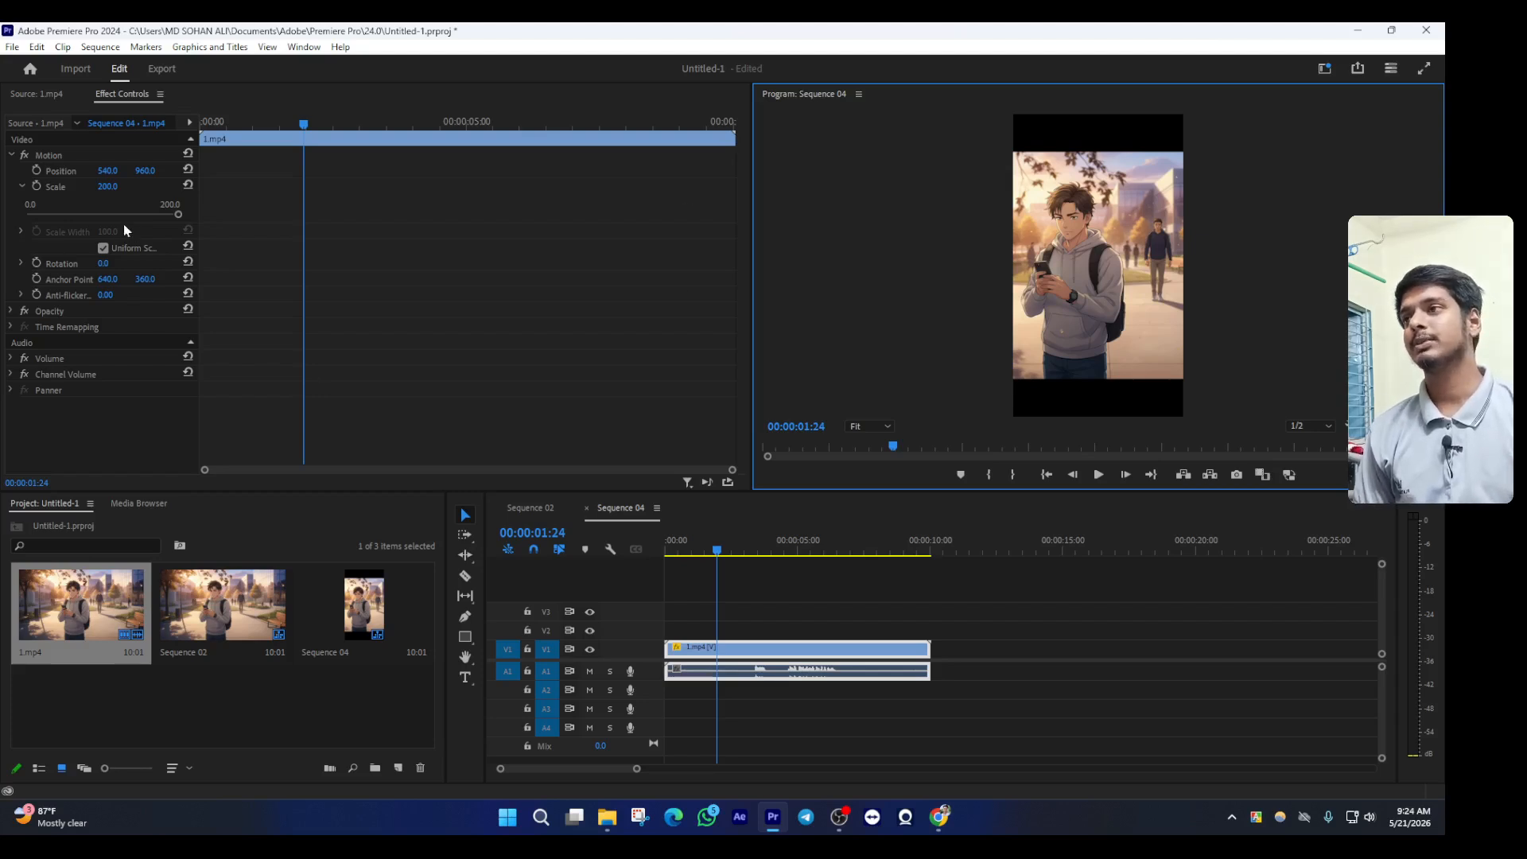
{"action": "left_click_drag", "start_coordinate": [175, 215], "coordinate": [189, 214]}
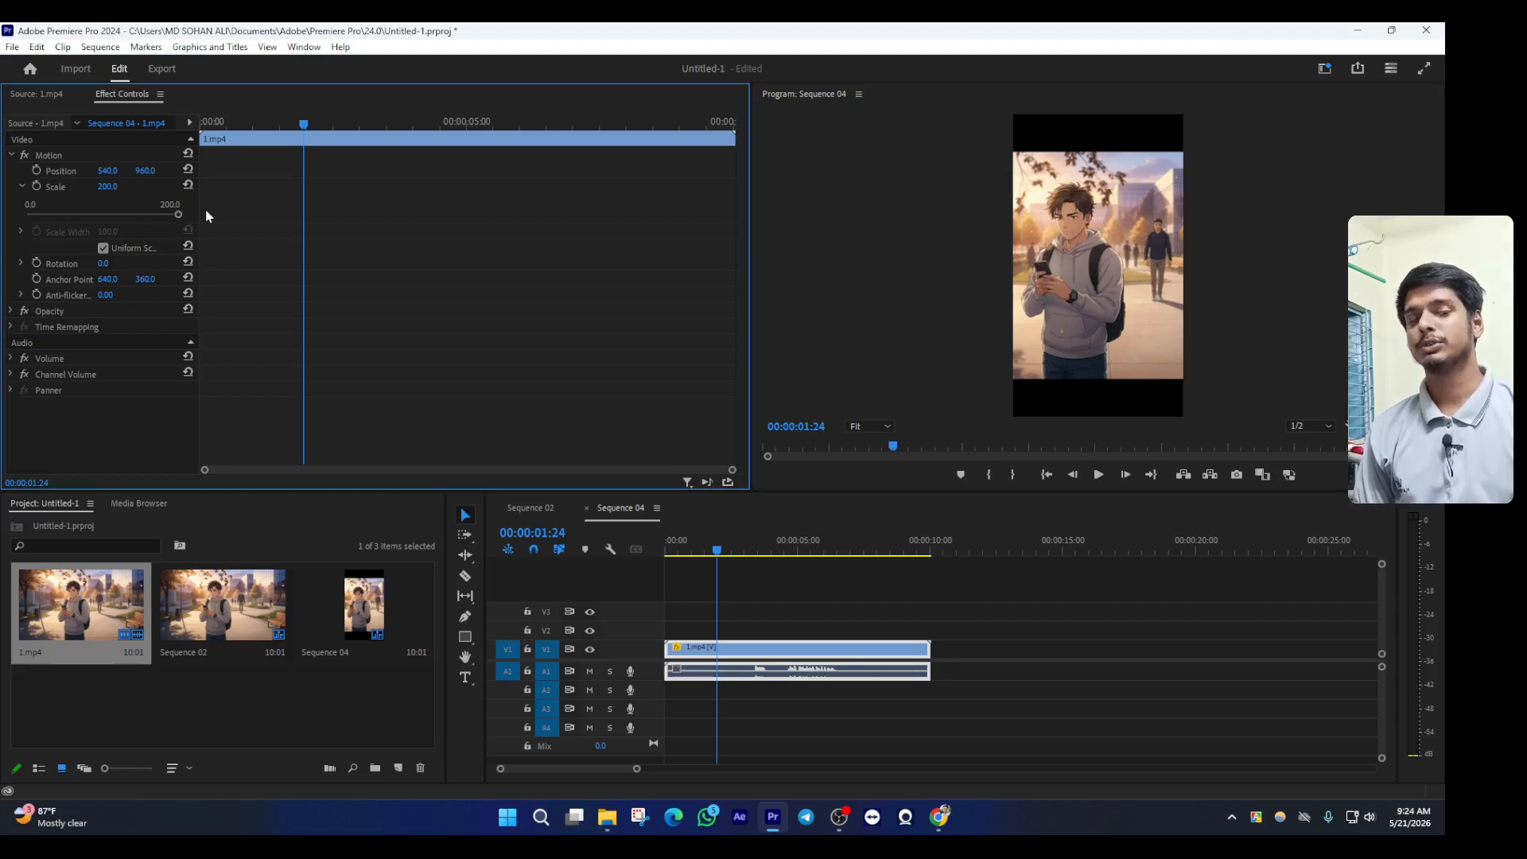
{"action": "left_click", "coordinate": [831, 651]}
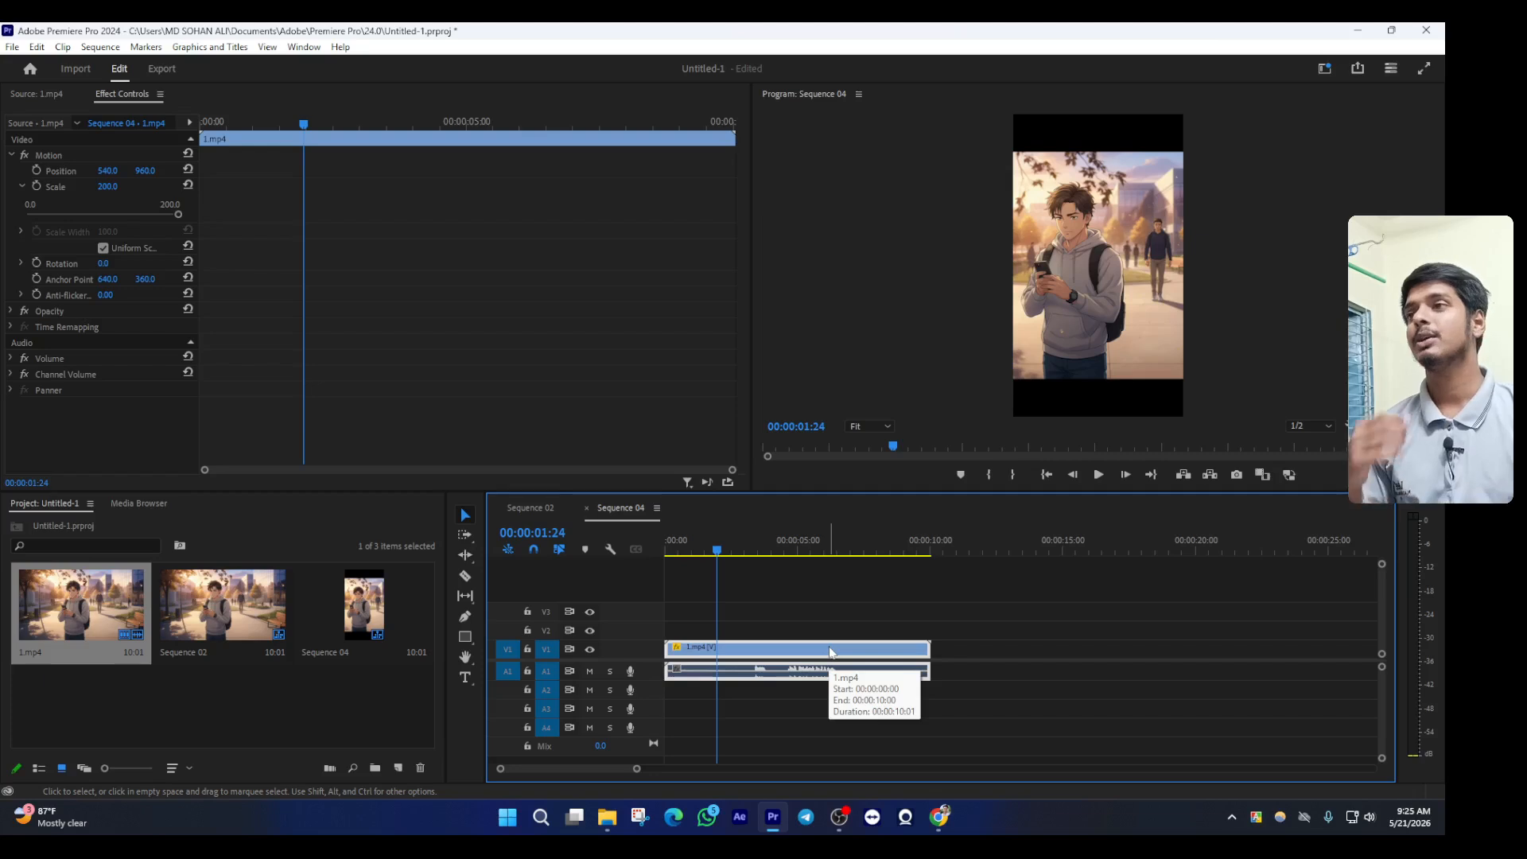
Append Sequence 02 directly after the 1.mp4 clip on V1 and A1, and set its scale to about 179.3
{"action": "left_click_drag", "start_coordinate": [213, 605], "coordinate": [948, 672]}
{"action": "left_click", "coordinate": [1026, 541]}
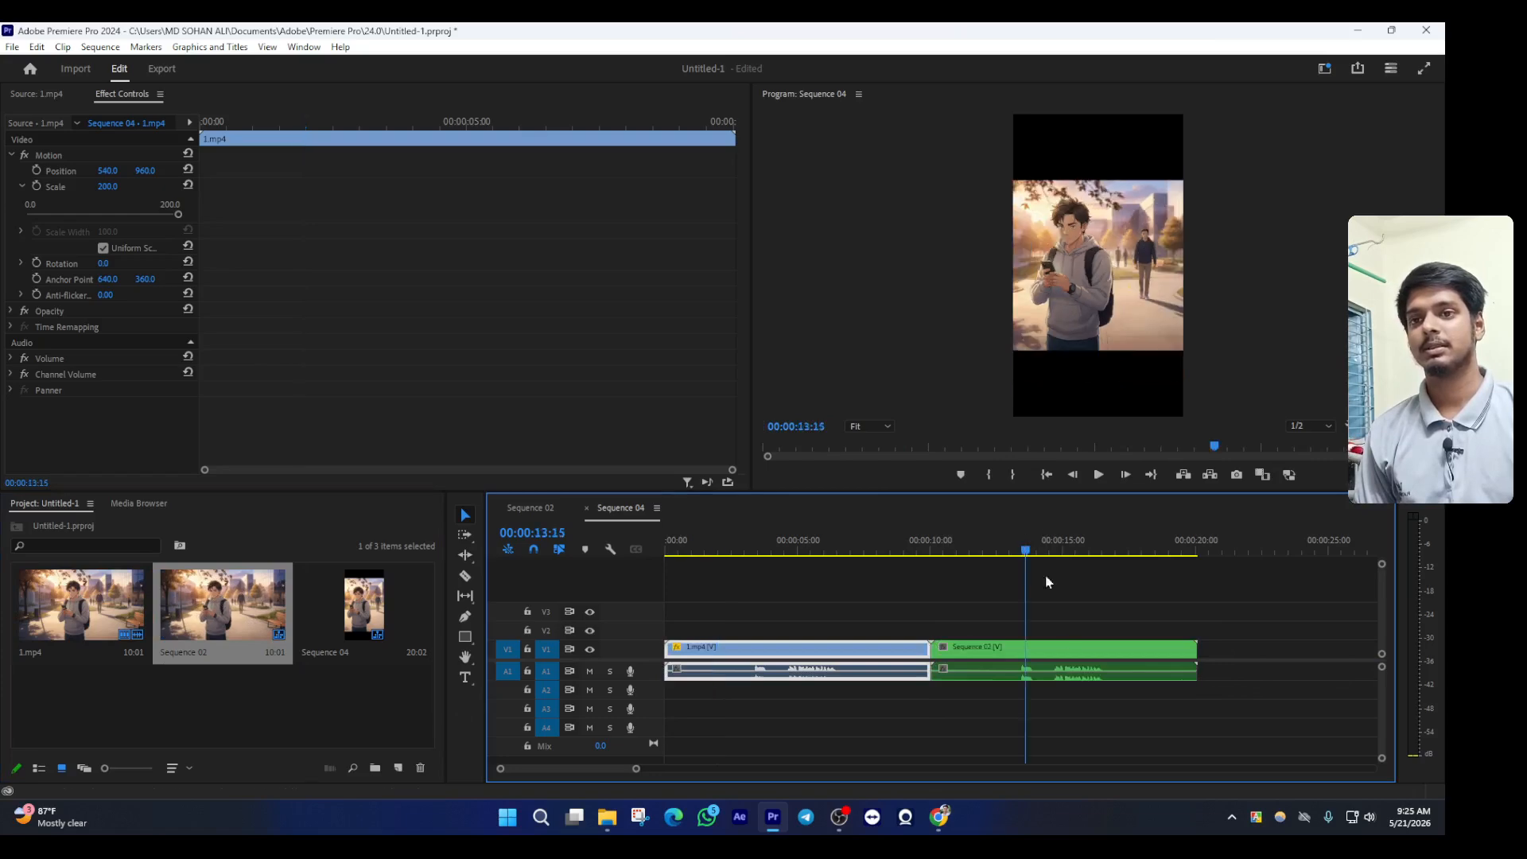
{"action": "left_click", "coordinate": [1066, 650]}
{"action": "left_click", "coordinate": [20, 186]}
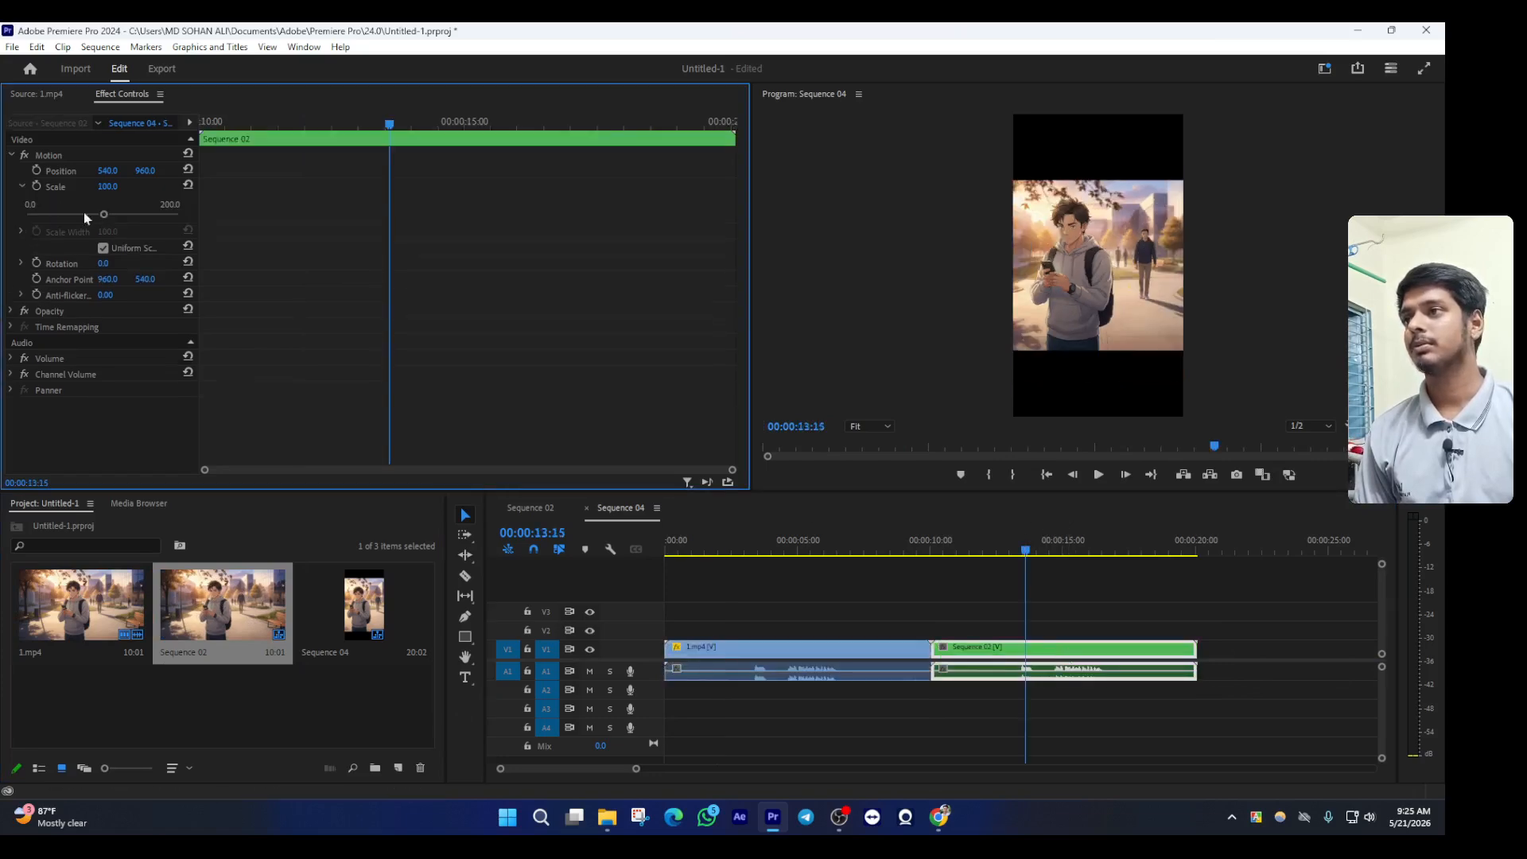
{"action": "left_click_drag", "start_coordinate": [98, 215], "coordinate": [161, 217]}
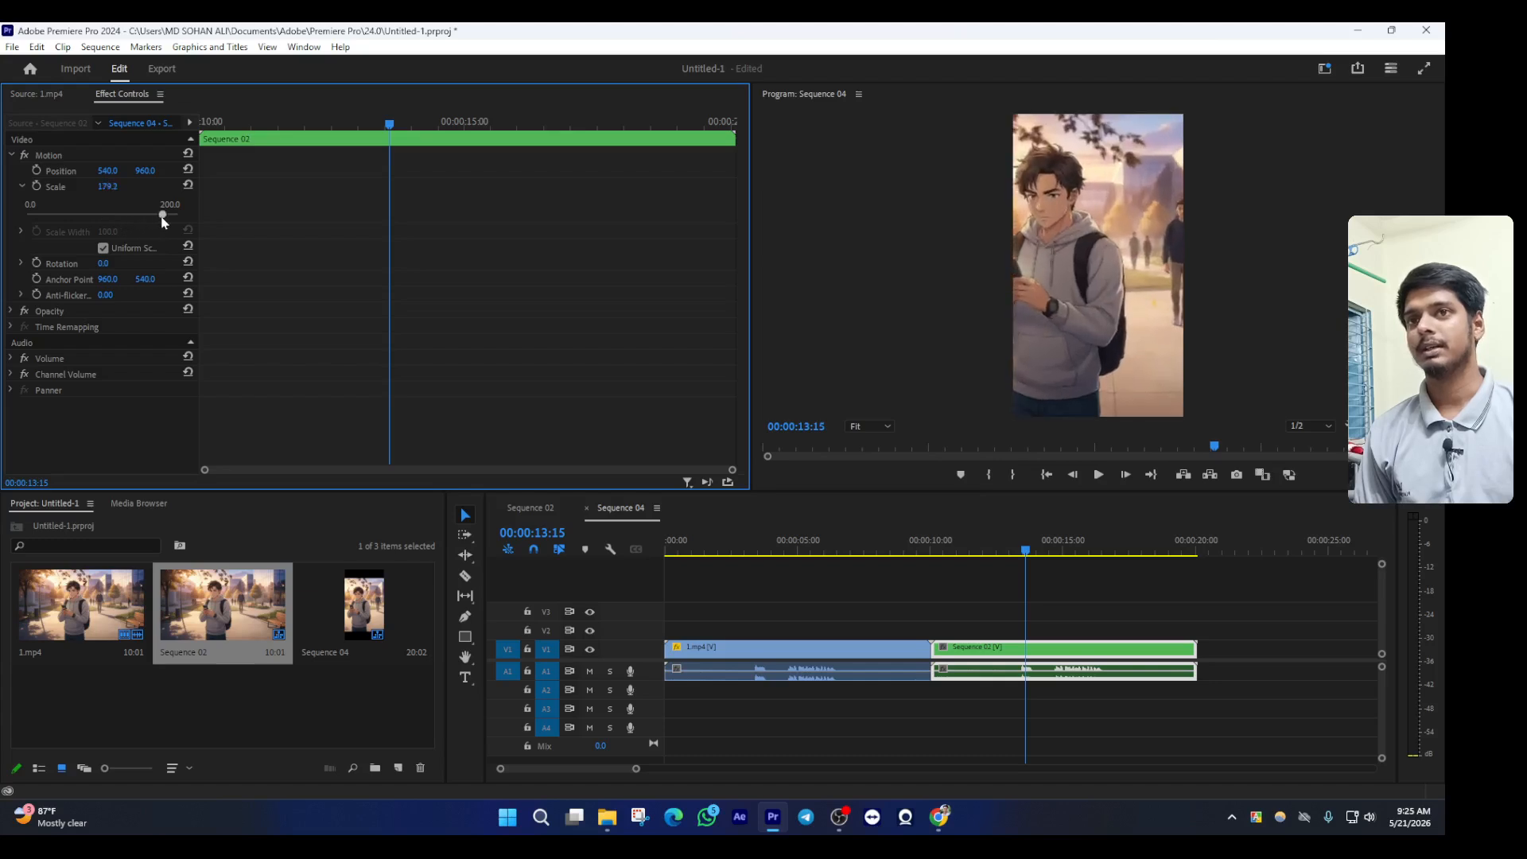
Delete both clips from Sequence 04 and place Sequence 02 at the start of V1 and A1, keeping the existing sequence settings
{"action": "left_click_drag", "start_coordinate": [1038, 716], "coordinate": [860, 625]}
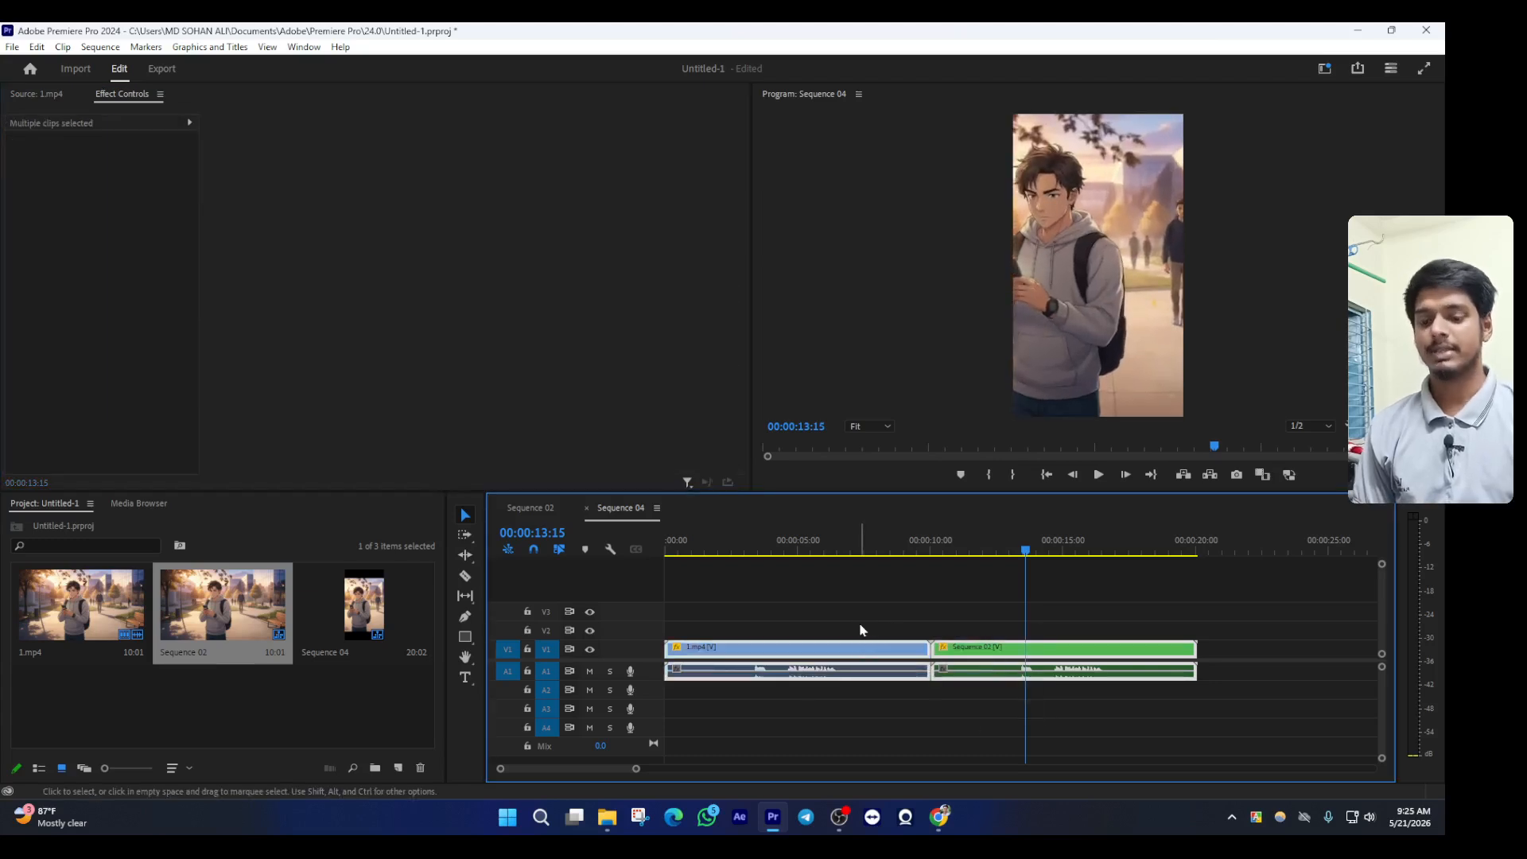
{"action": "key", "text": "Delete"}
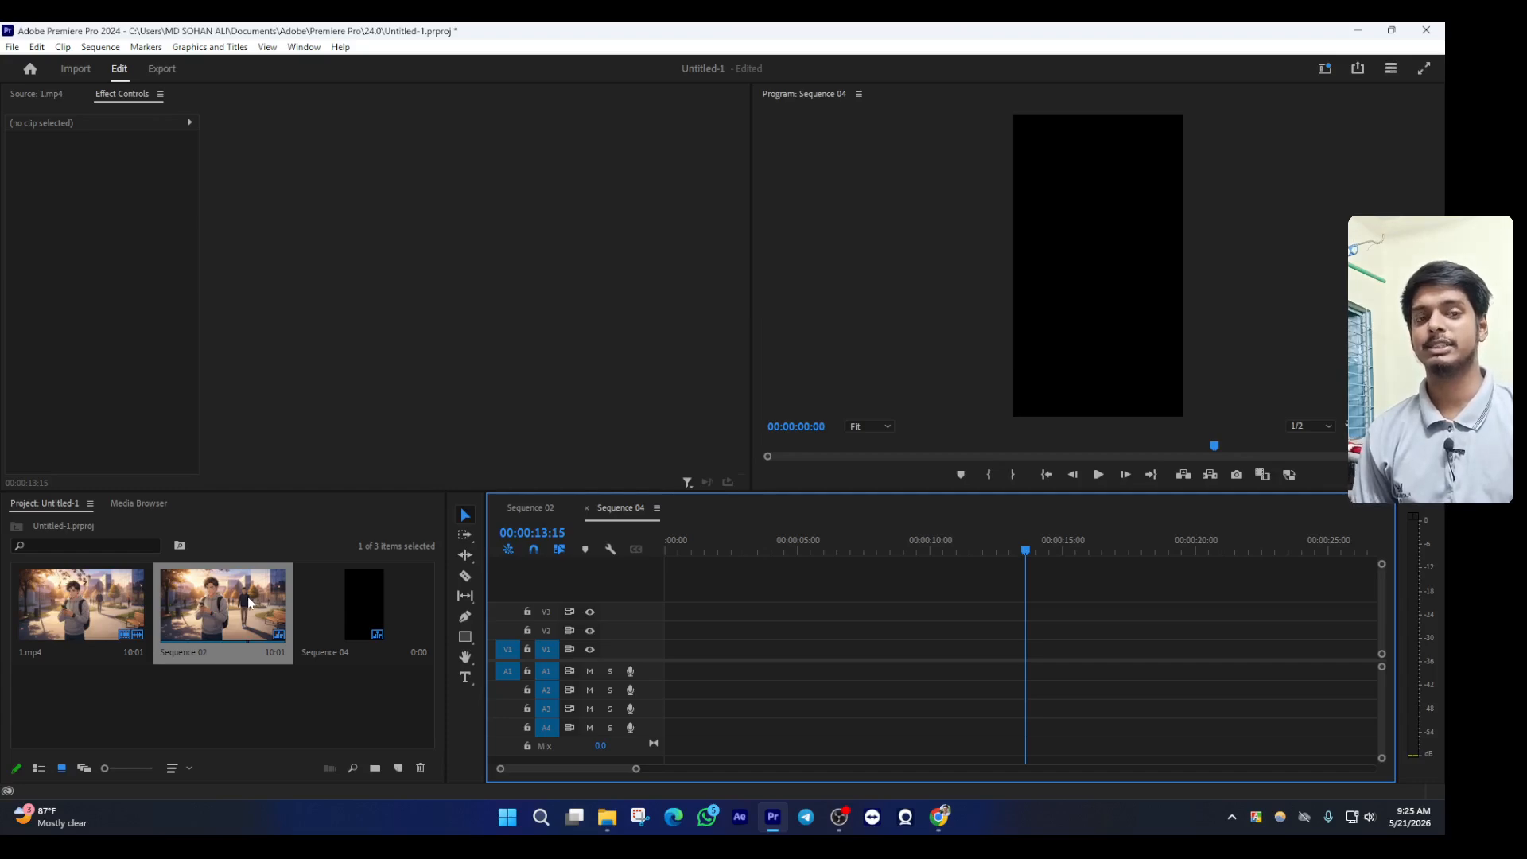
{"action": "left_click_drag", "start_coordinate": [249, 602], "coordinate": [672, 647]}
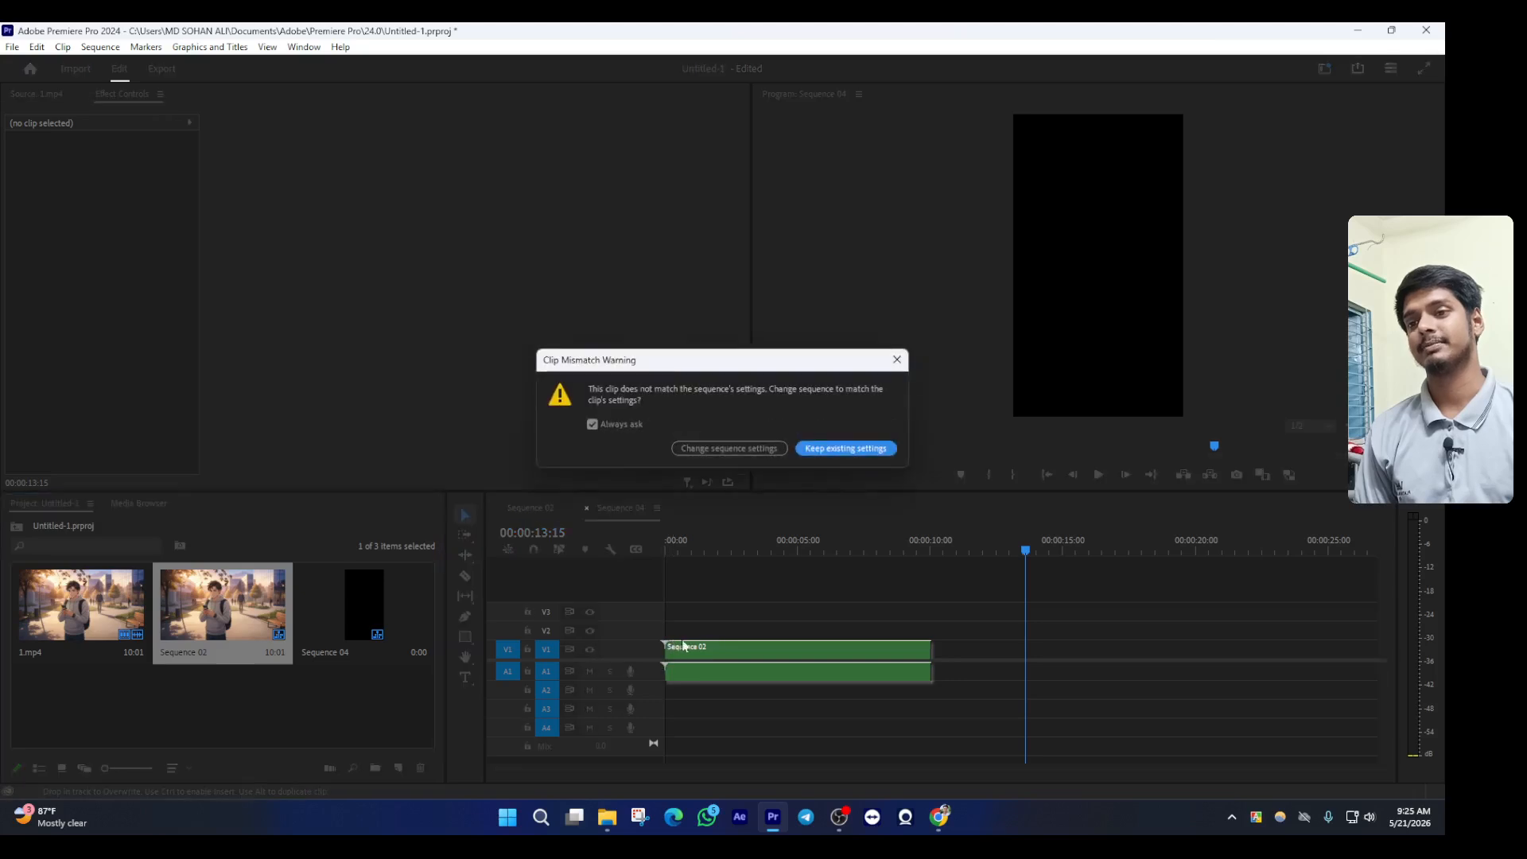
{"action": "left_click", "coordinate": [831, 447]}
{"action": "left_click", "coordinate": [758, 548]}
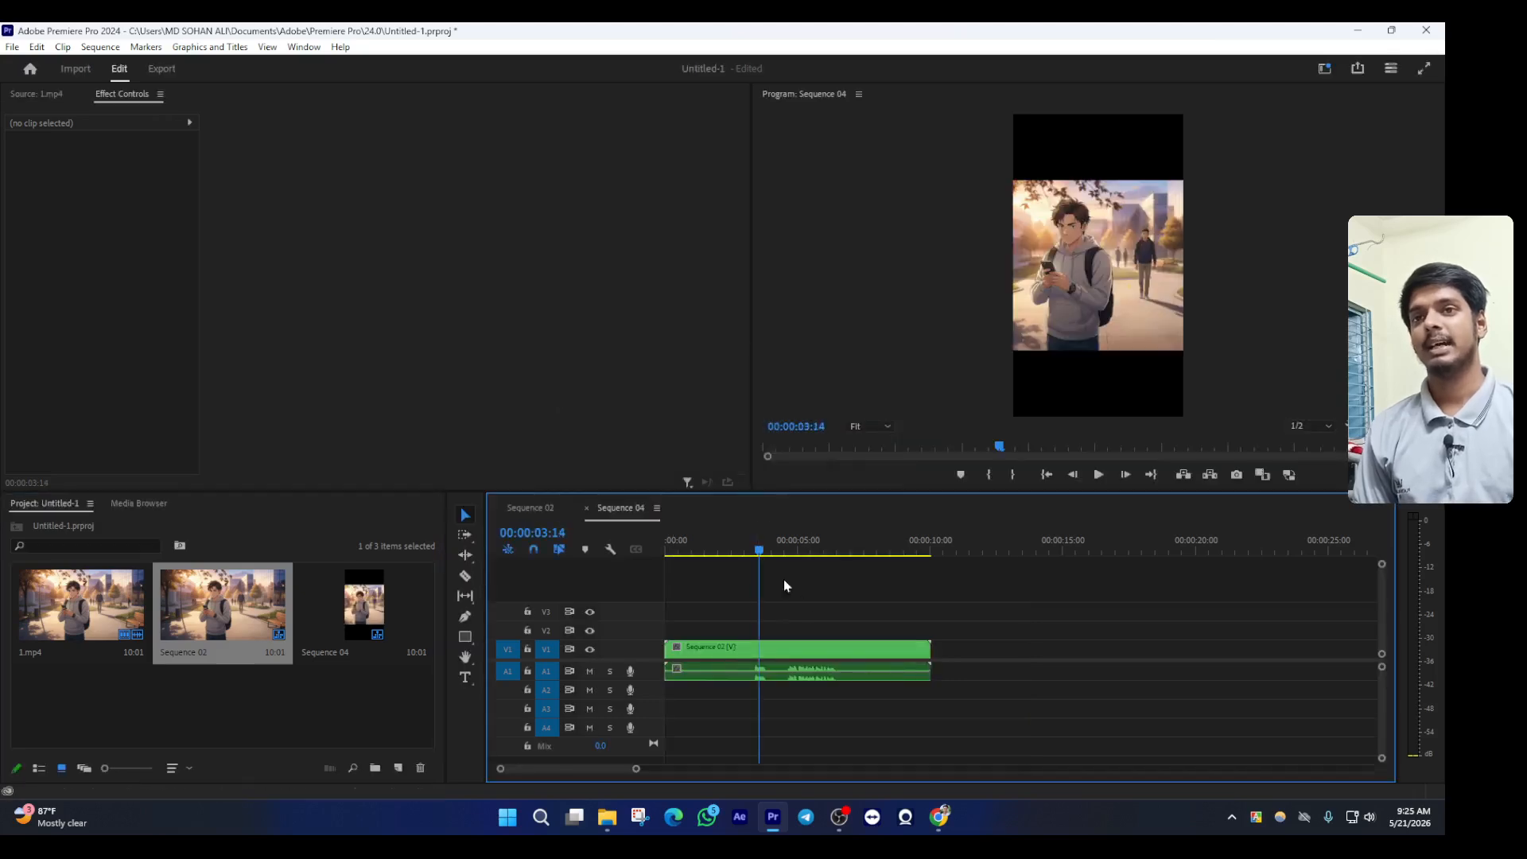
Set the nested Sequence 02 clip's scale to about 179.2 and its horizontal position to 849 to centre the character
{"action": "left_click", "coordinate": [846, 650]}
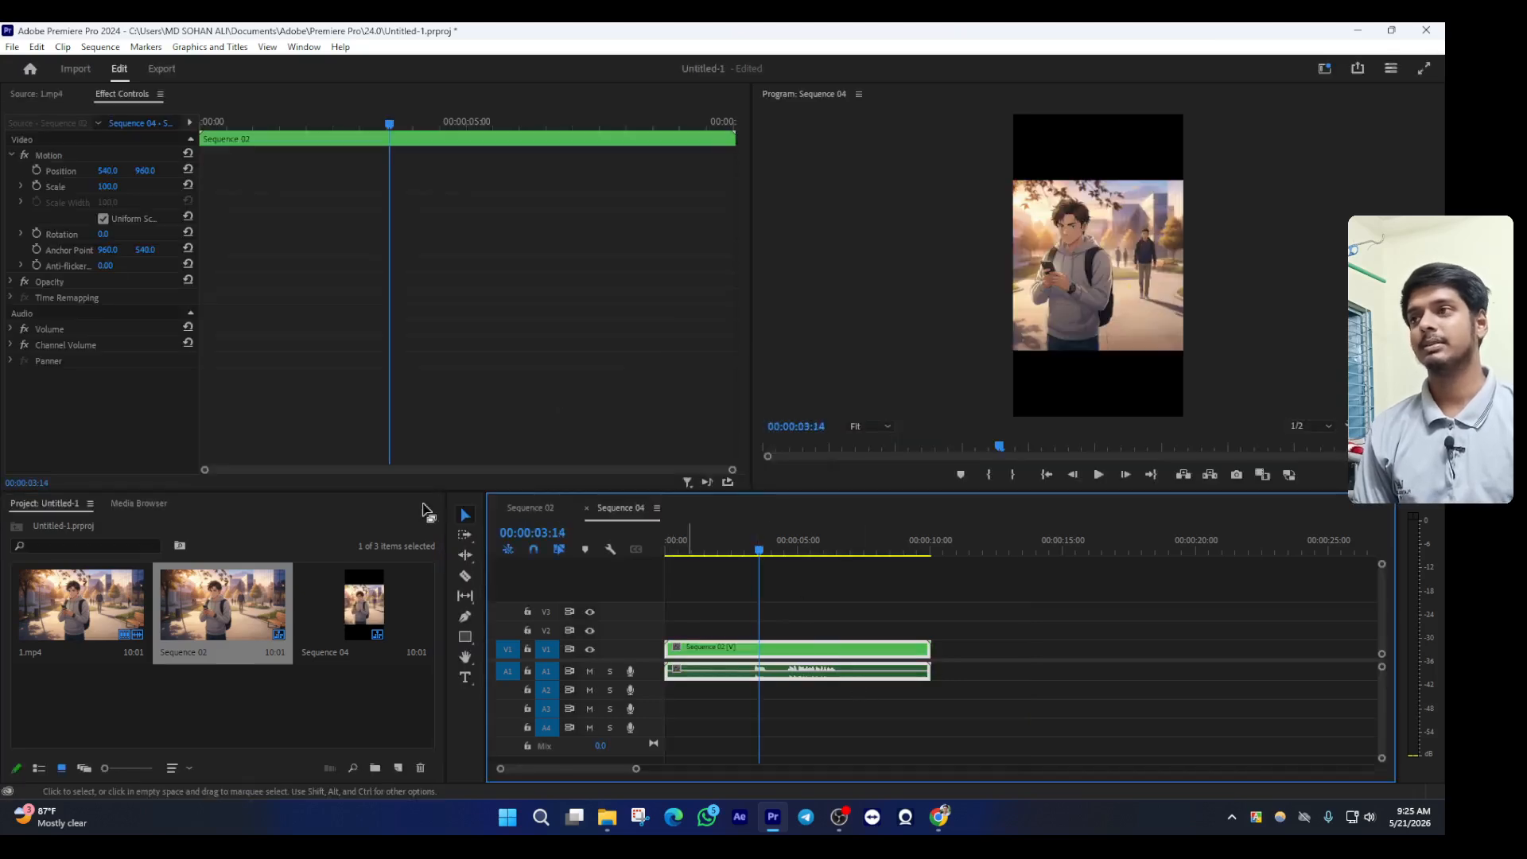
{"action": "left_click", "coordinate": [44, 199]}
{"action": "left_click", "coordinate": [21, 186]}
{"action": "left_click_drag", "start_coordinate": [140, 221], "coordinate": [163, 217]}
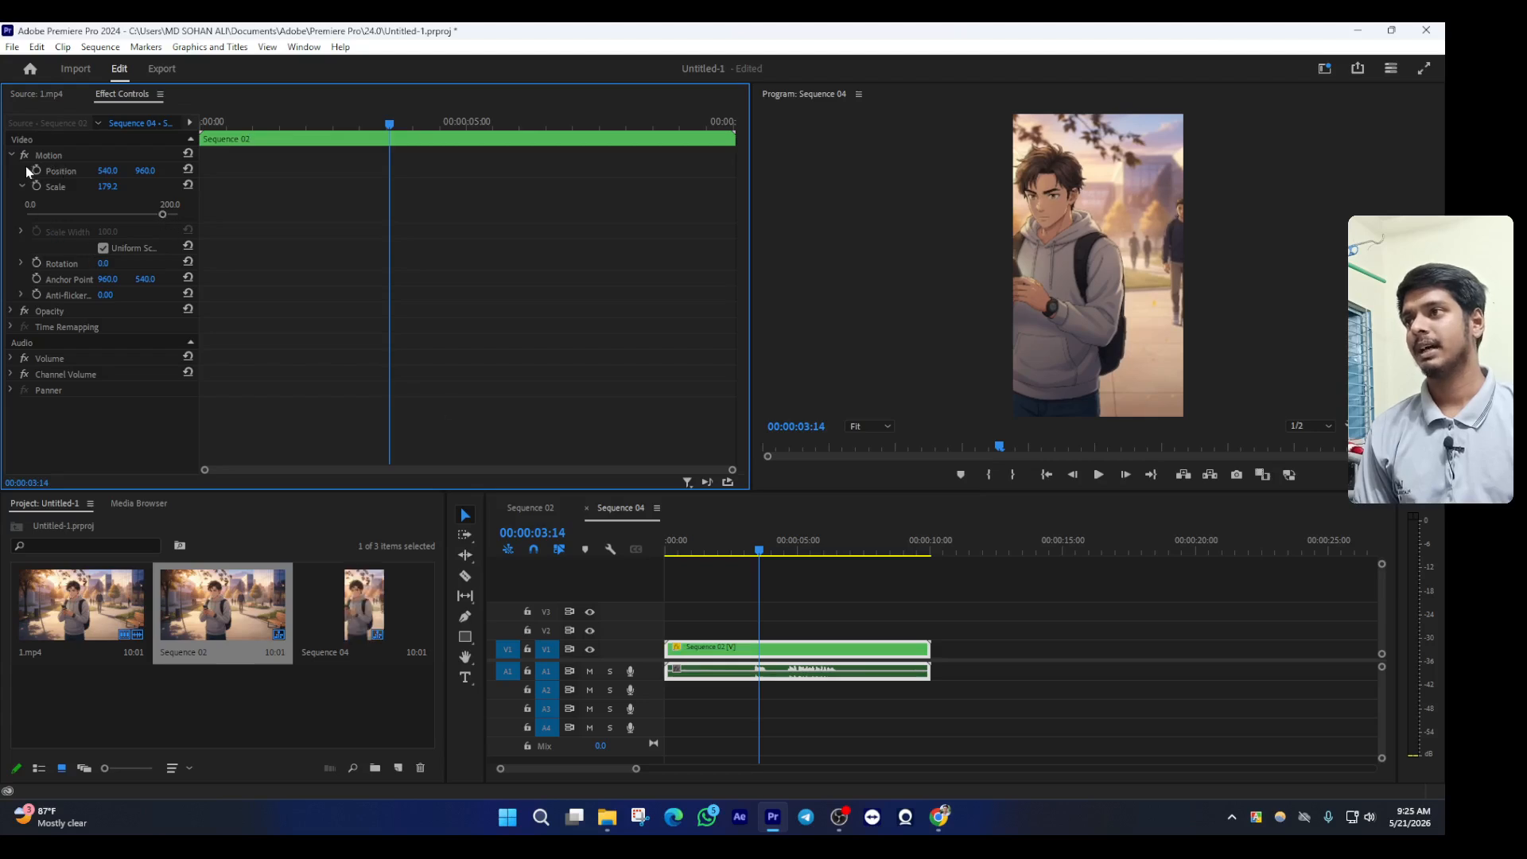
{"action": "left_click_drag", "start_coordinate": [111, 175], "coordinate": [357, 175]}
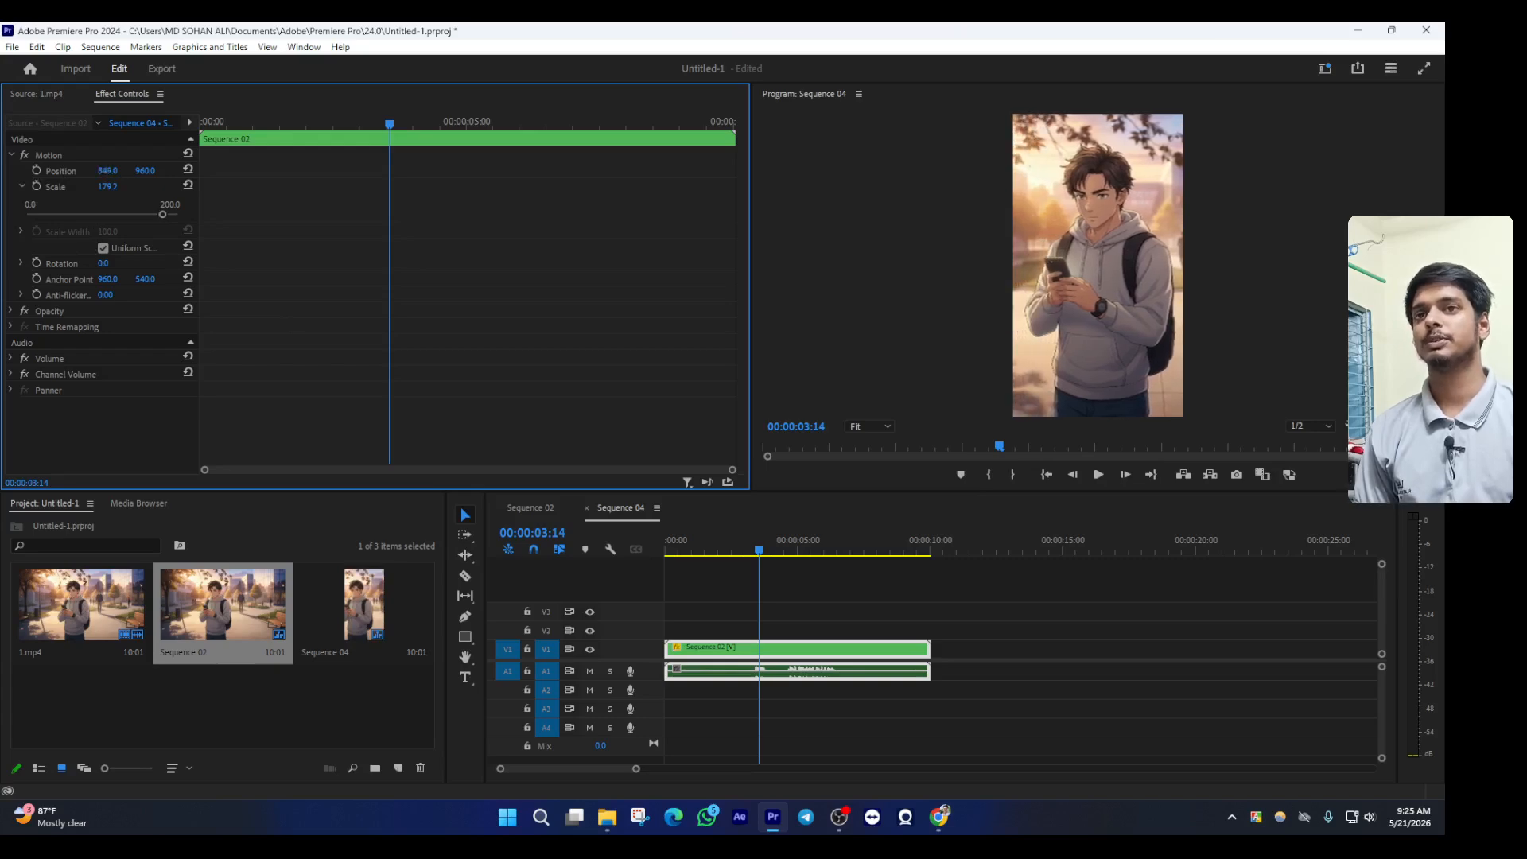
Play Sequence 04 from about 00:00:00:09 to check the vertical framing, and switch to Sequence 02
{"action": "left_click_drag", "start_coordinate": [721, 554], "coordinate": [677, 551]}
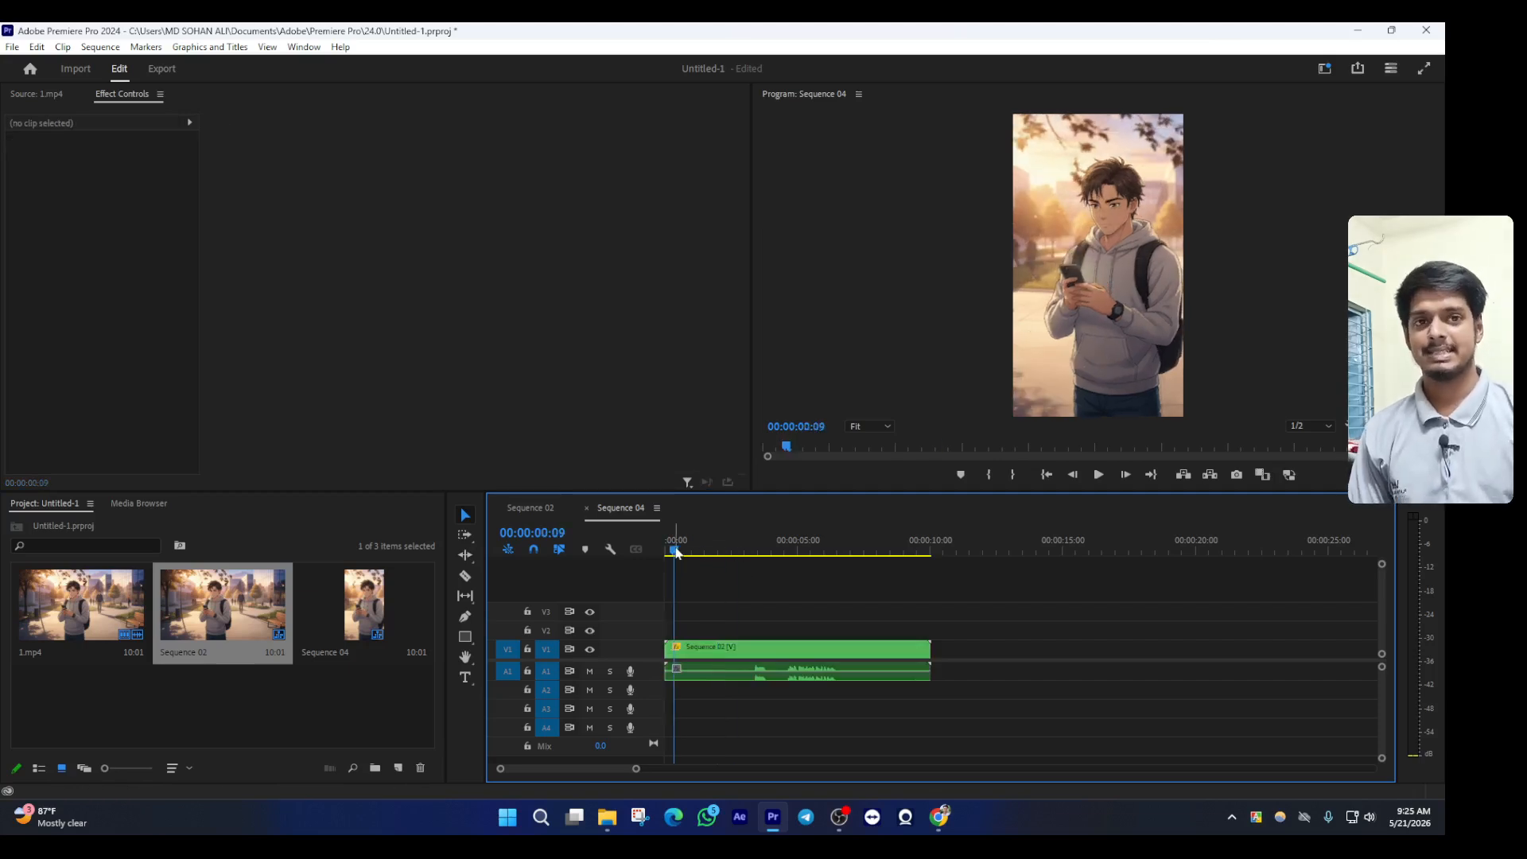
{"action": "key", "text": "space"}
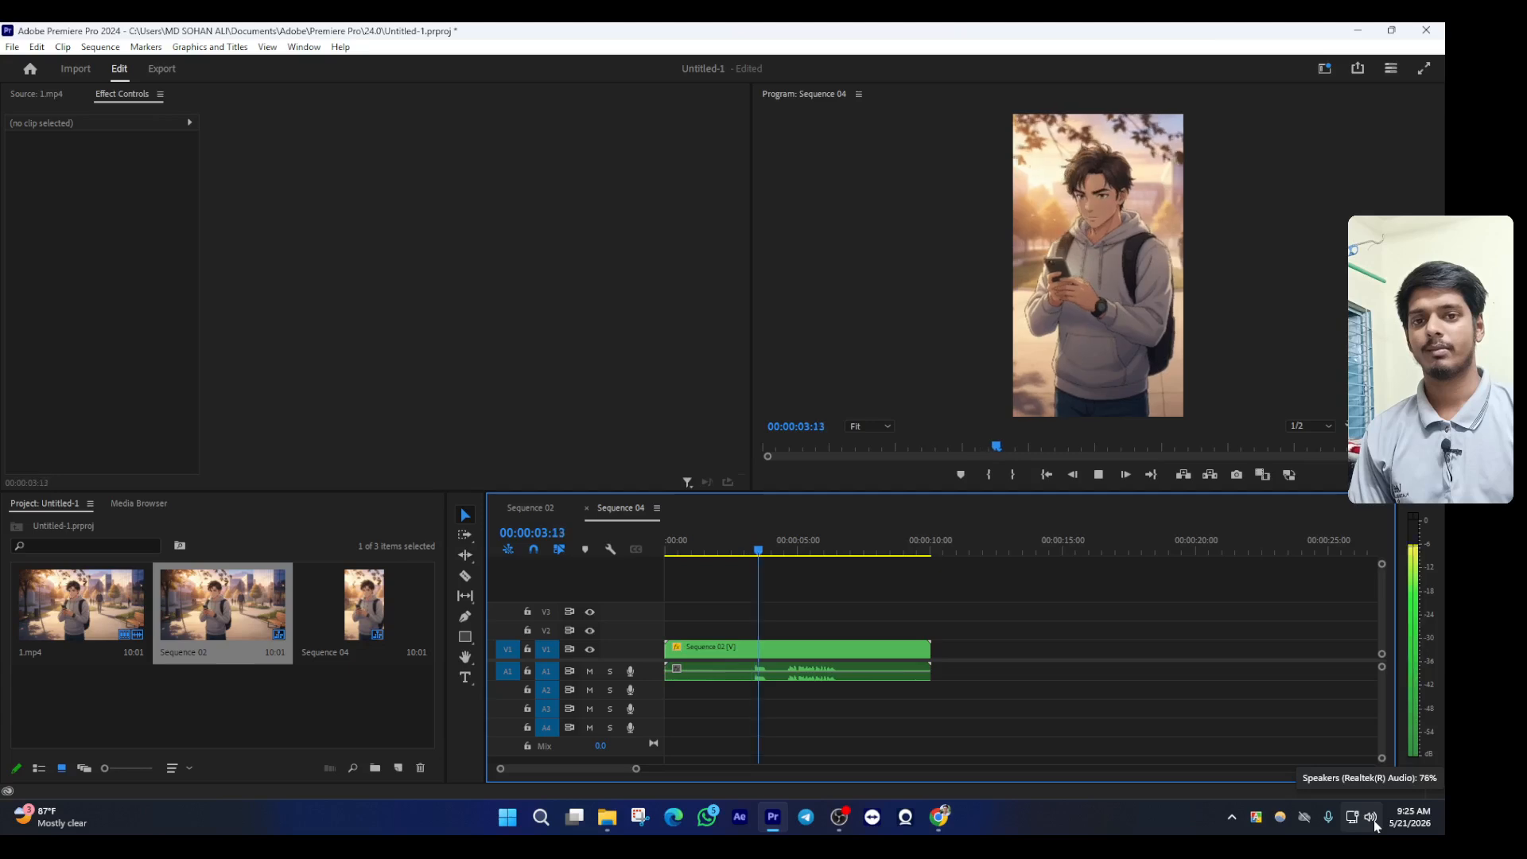
{"action": "left_click", "coordinate": [728, 542]}
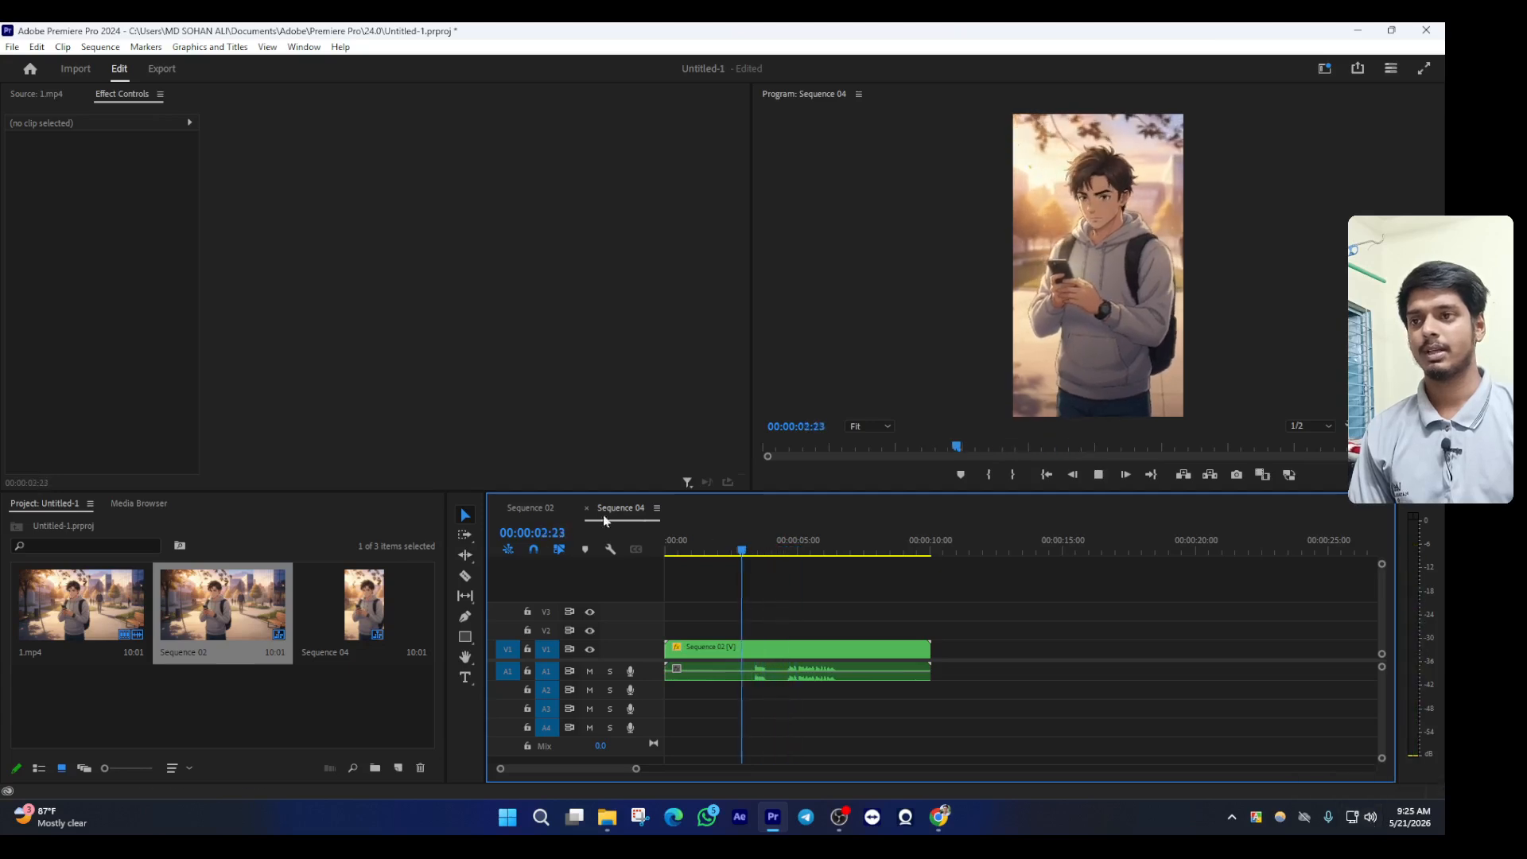
{"action": "key", "text": "space"}
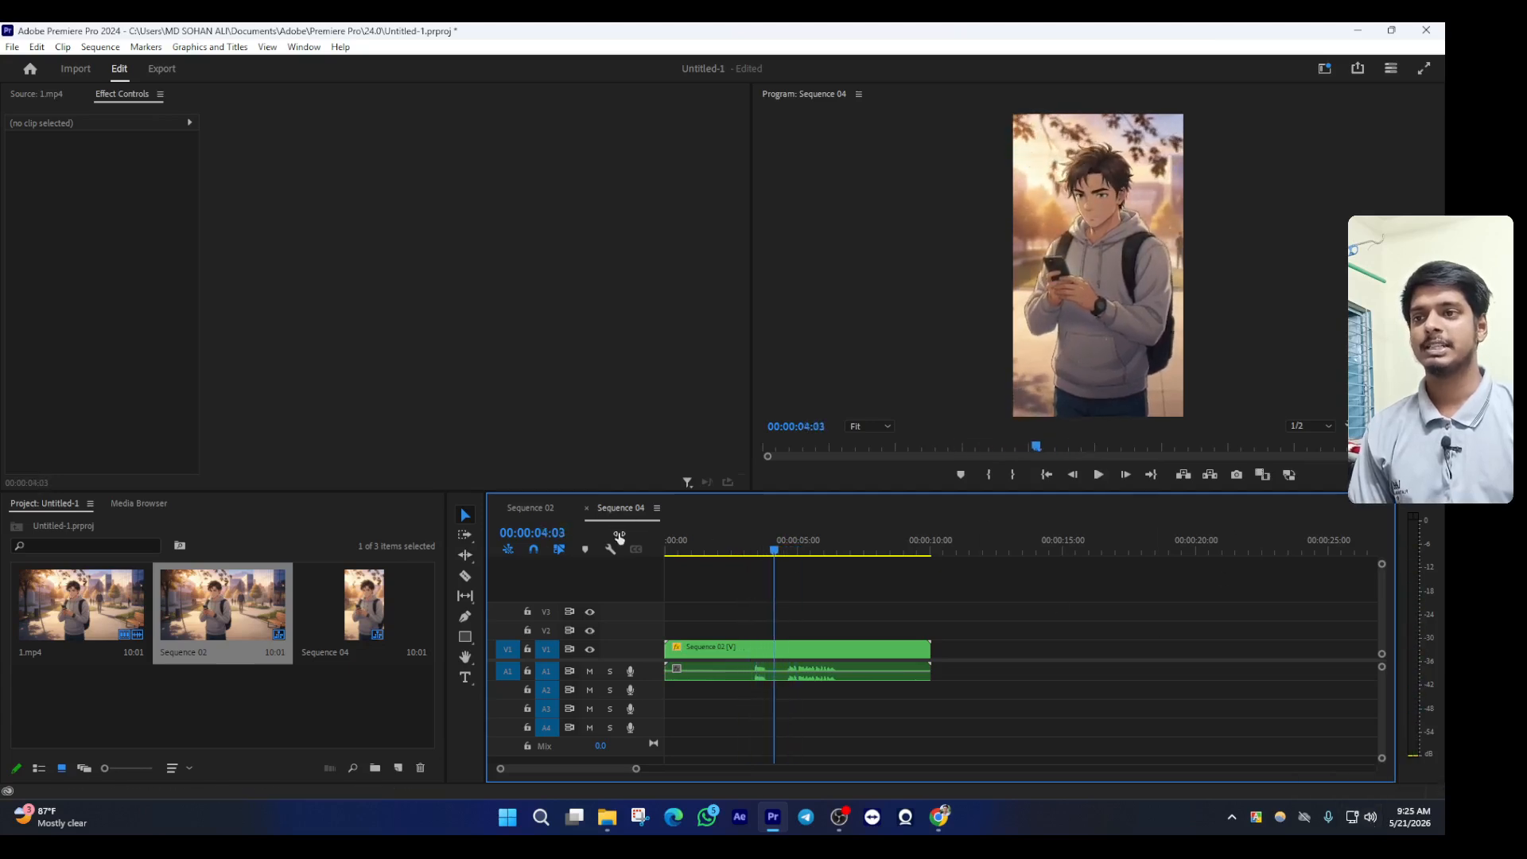
{"action": "left_click", "coordinate": [527, 509]}
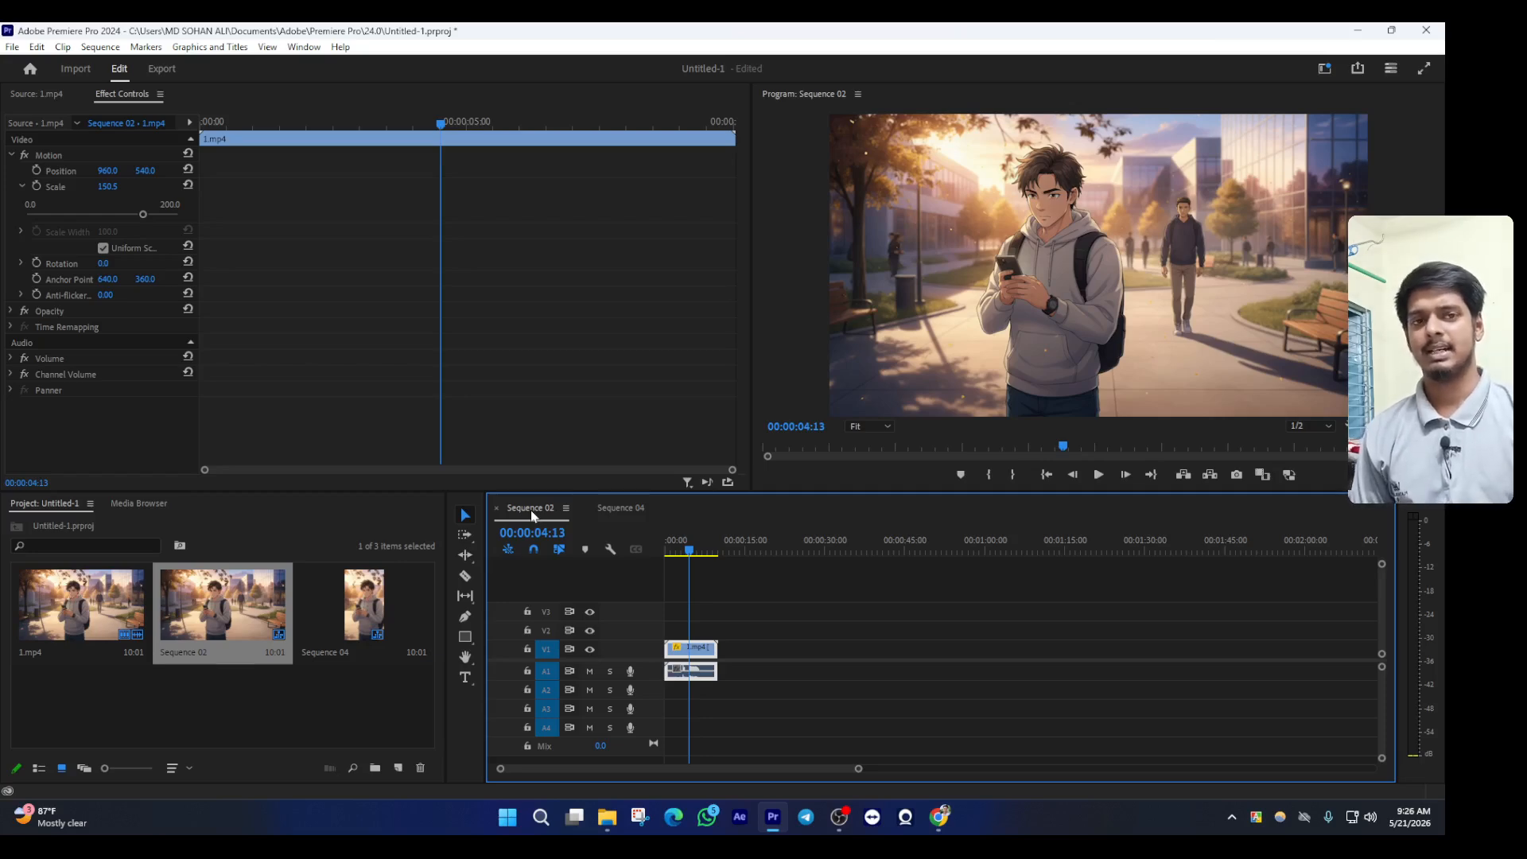
Switch back to the Sequence 04 timeline to view the vertical version
{"action": "left_click", "coordinate": [618, 509]}
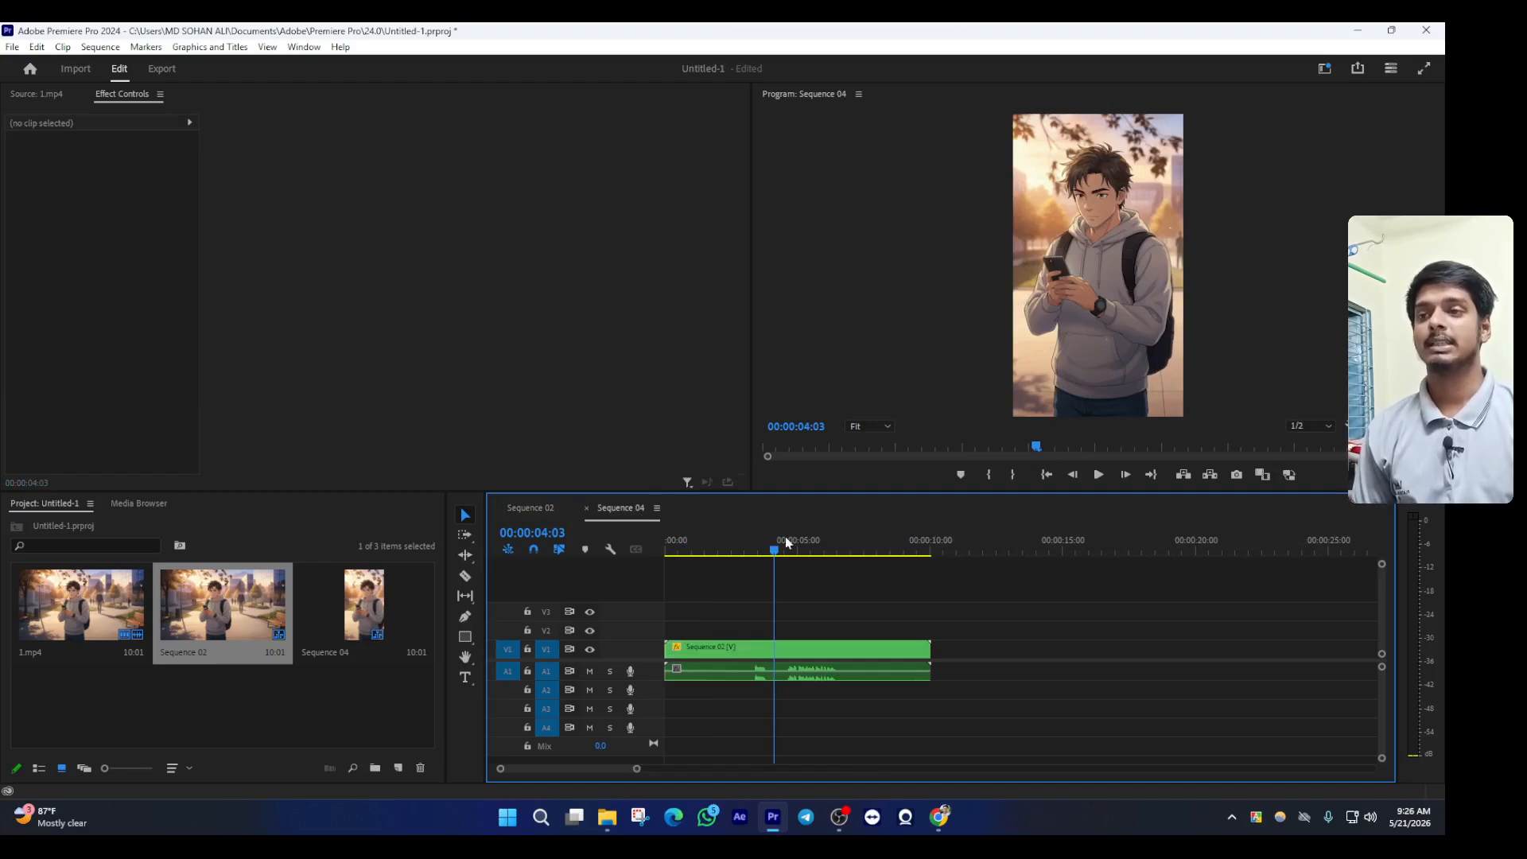
{"action": "right_click", "coordinate": [617, 516]}
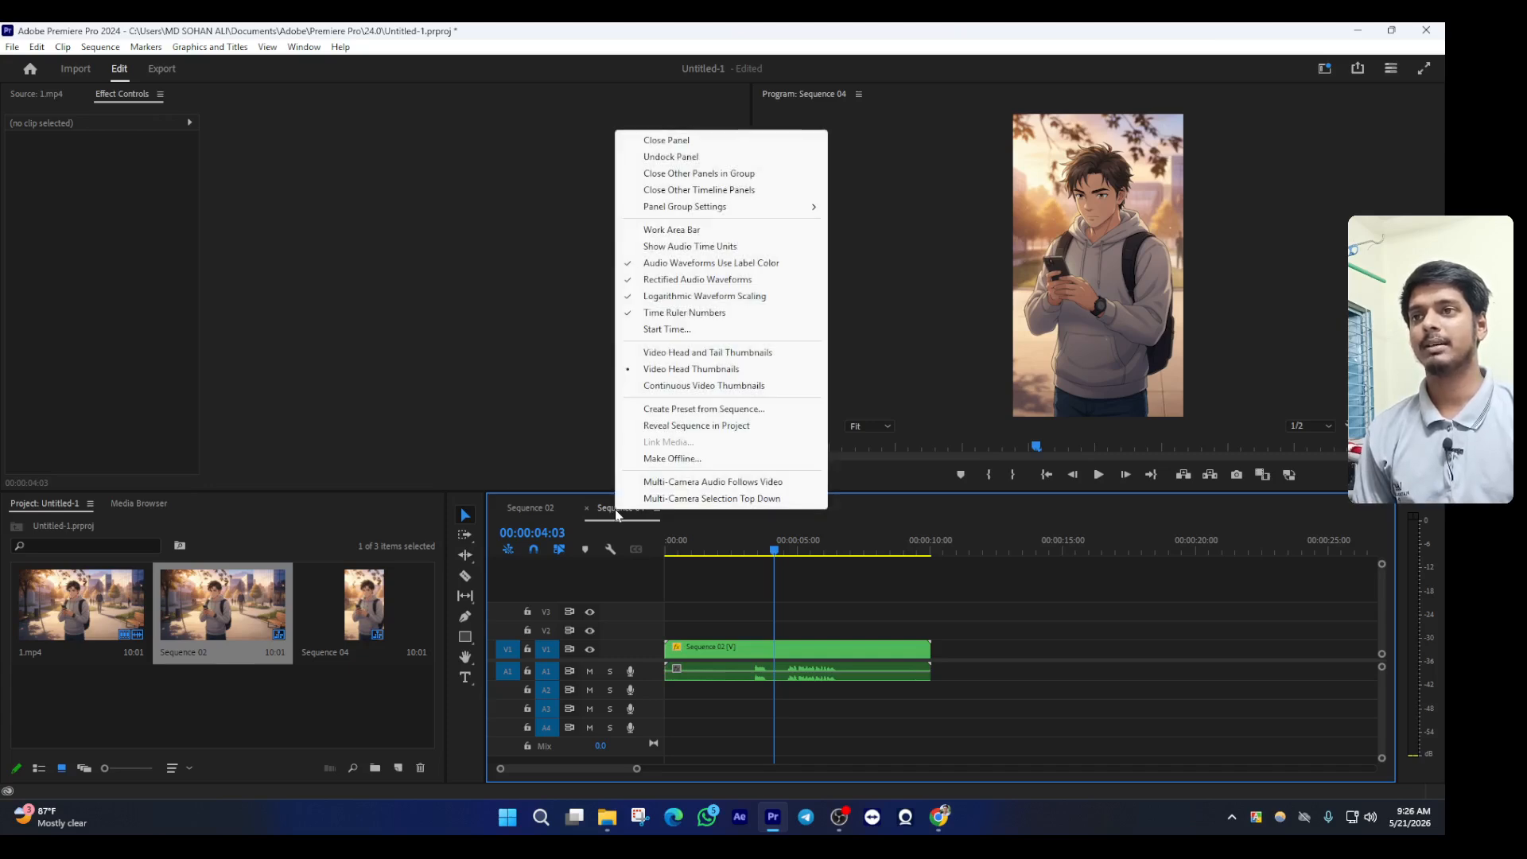
{"action": "left_click", "coordinate": [614, 509]}
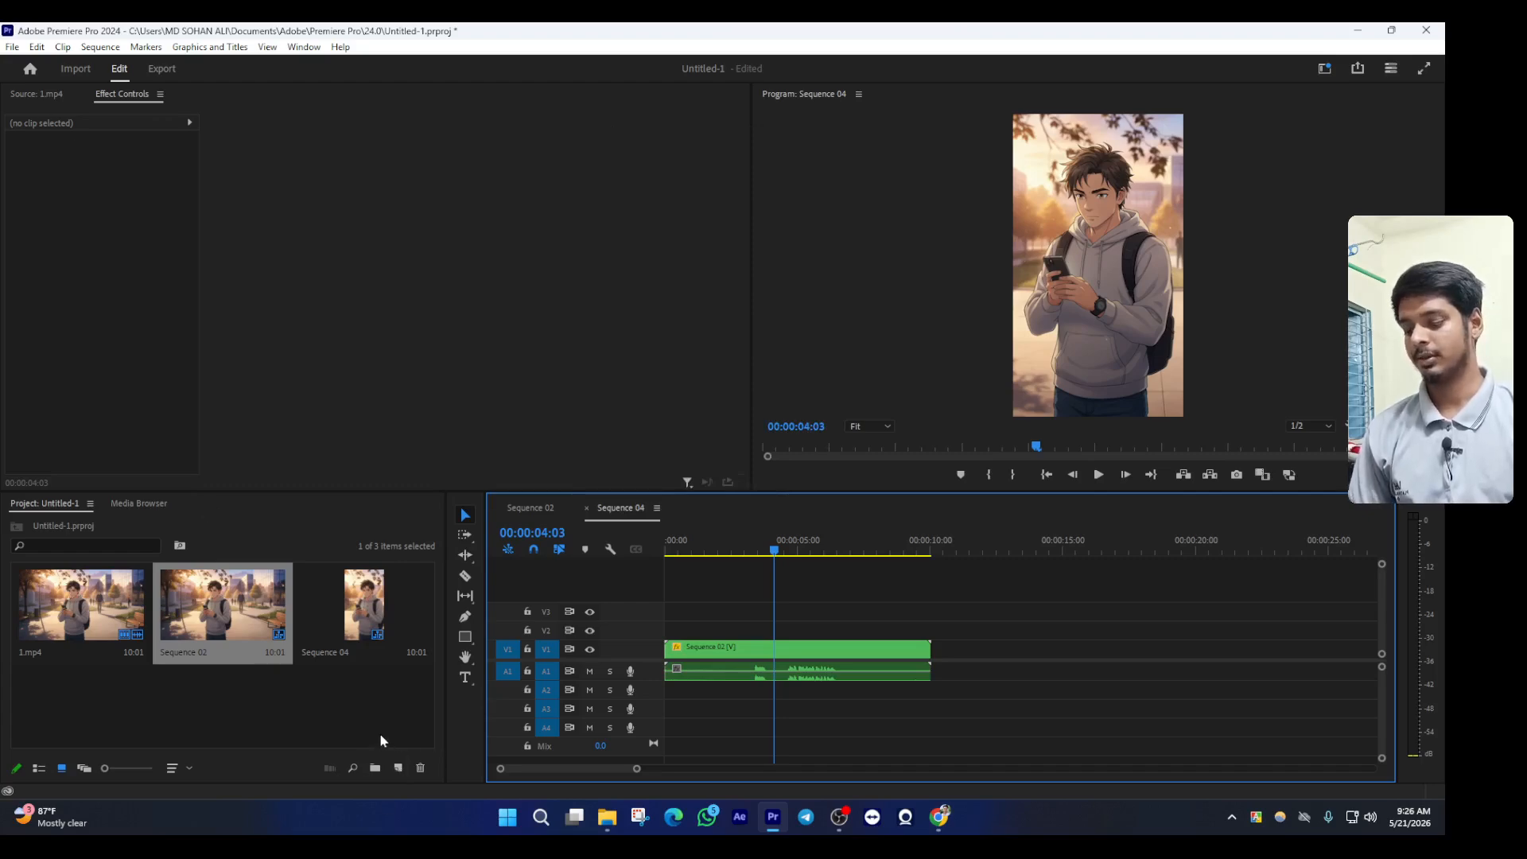
{"action": "key", "text": "ctrl+n"}
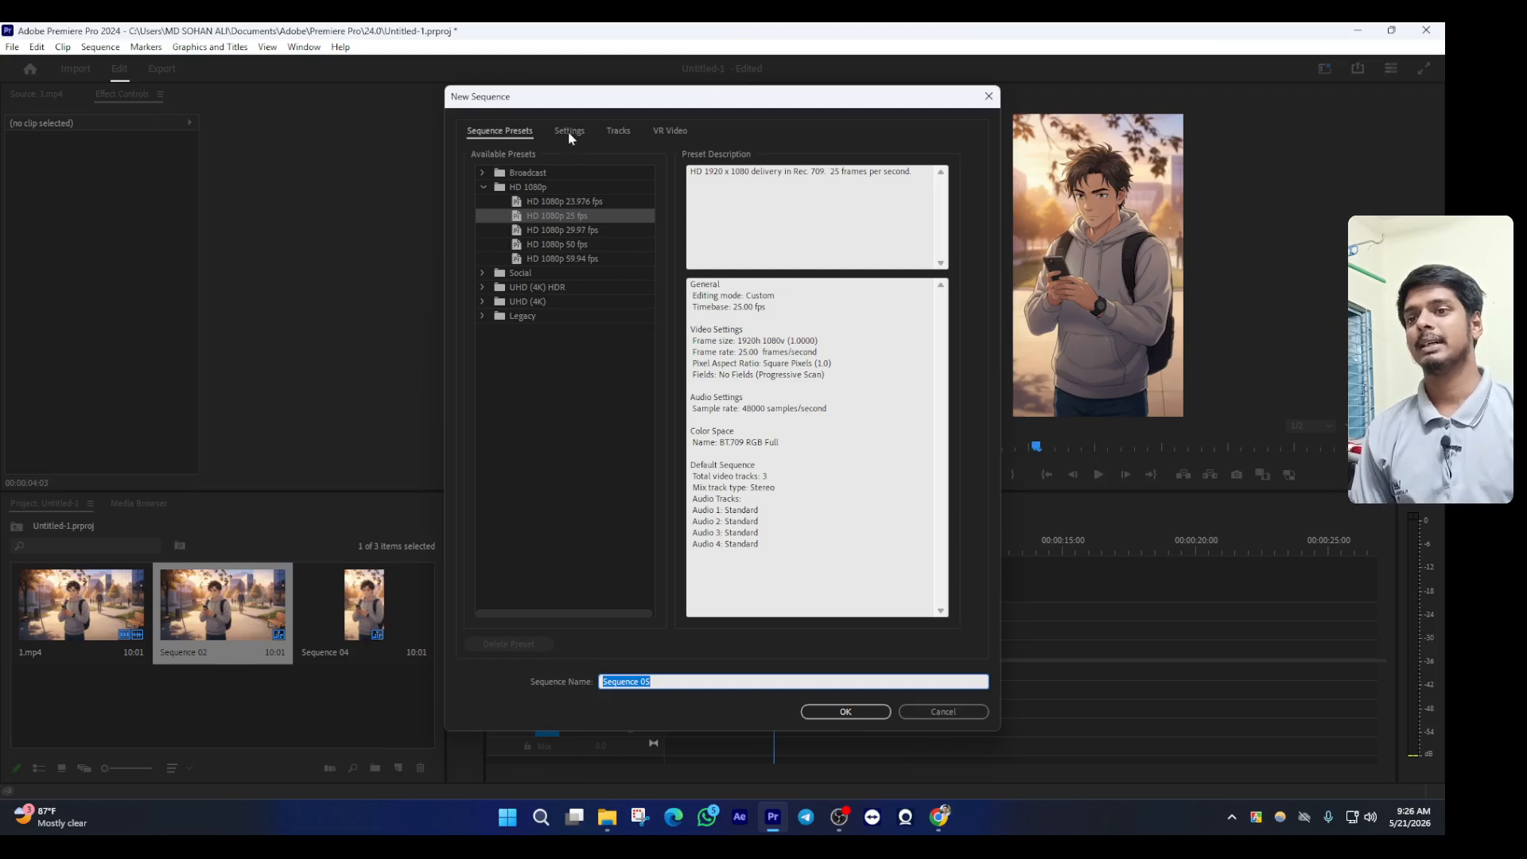
{"action": "left_click", "coordinate": [670, 681]}
{"action": "left_click_drag", "start_coordinate": [670, 683], "coordinate": [601, 693]}
{"action": "left_click", "coordinate": [610, 695]}
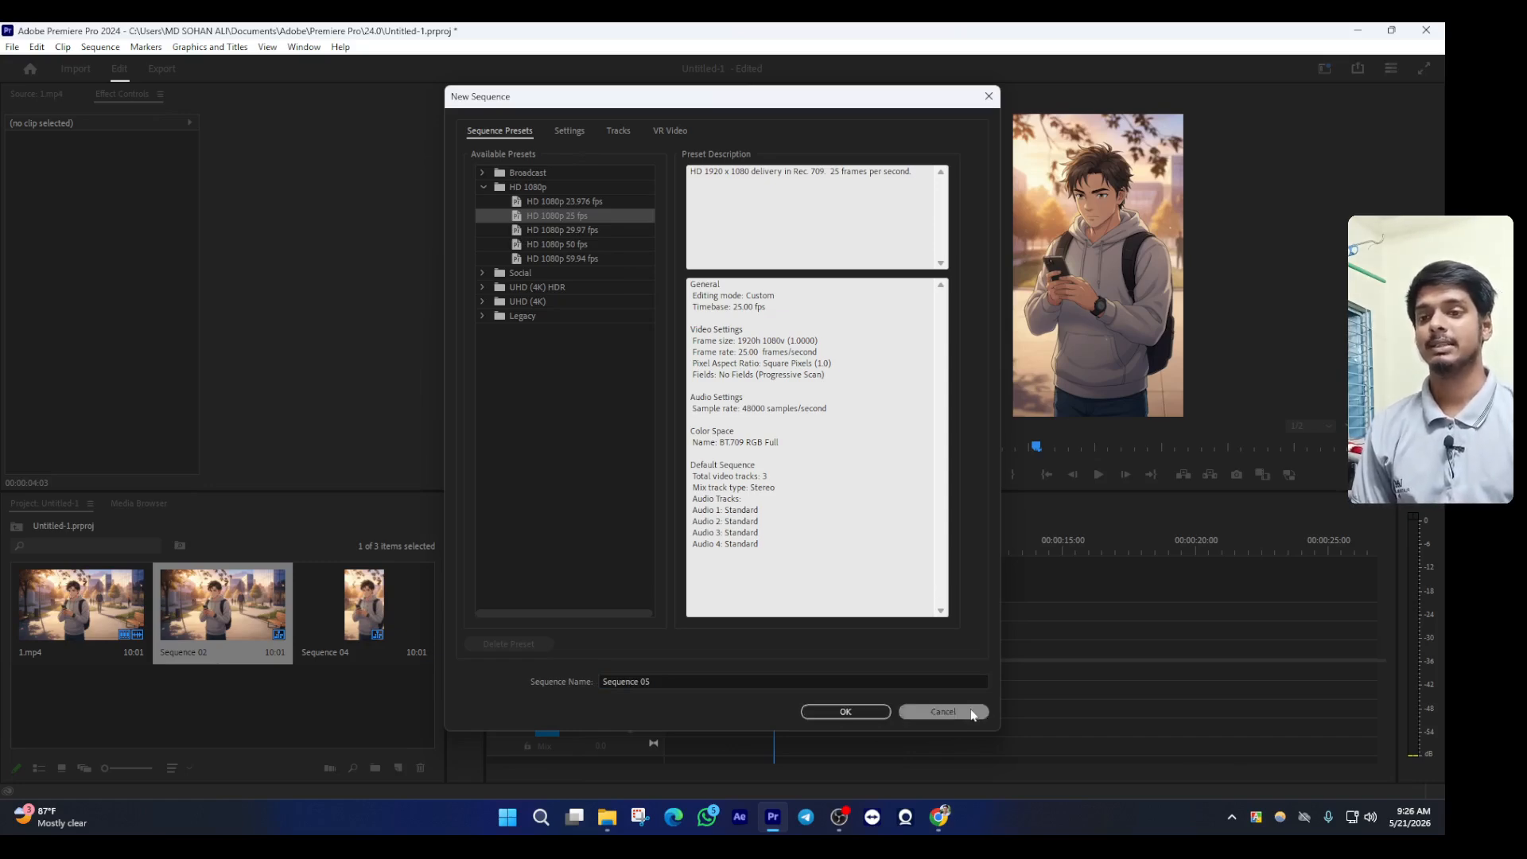
{"action": "left_click", "coordinate": [943, 711]}
{"action": "left_click", "coordinate": [525, 509]}
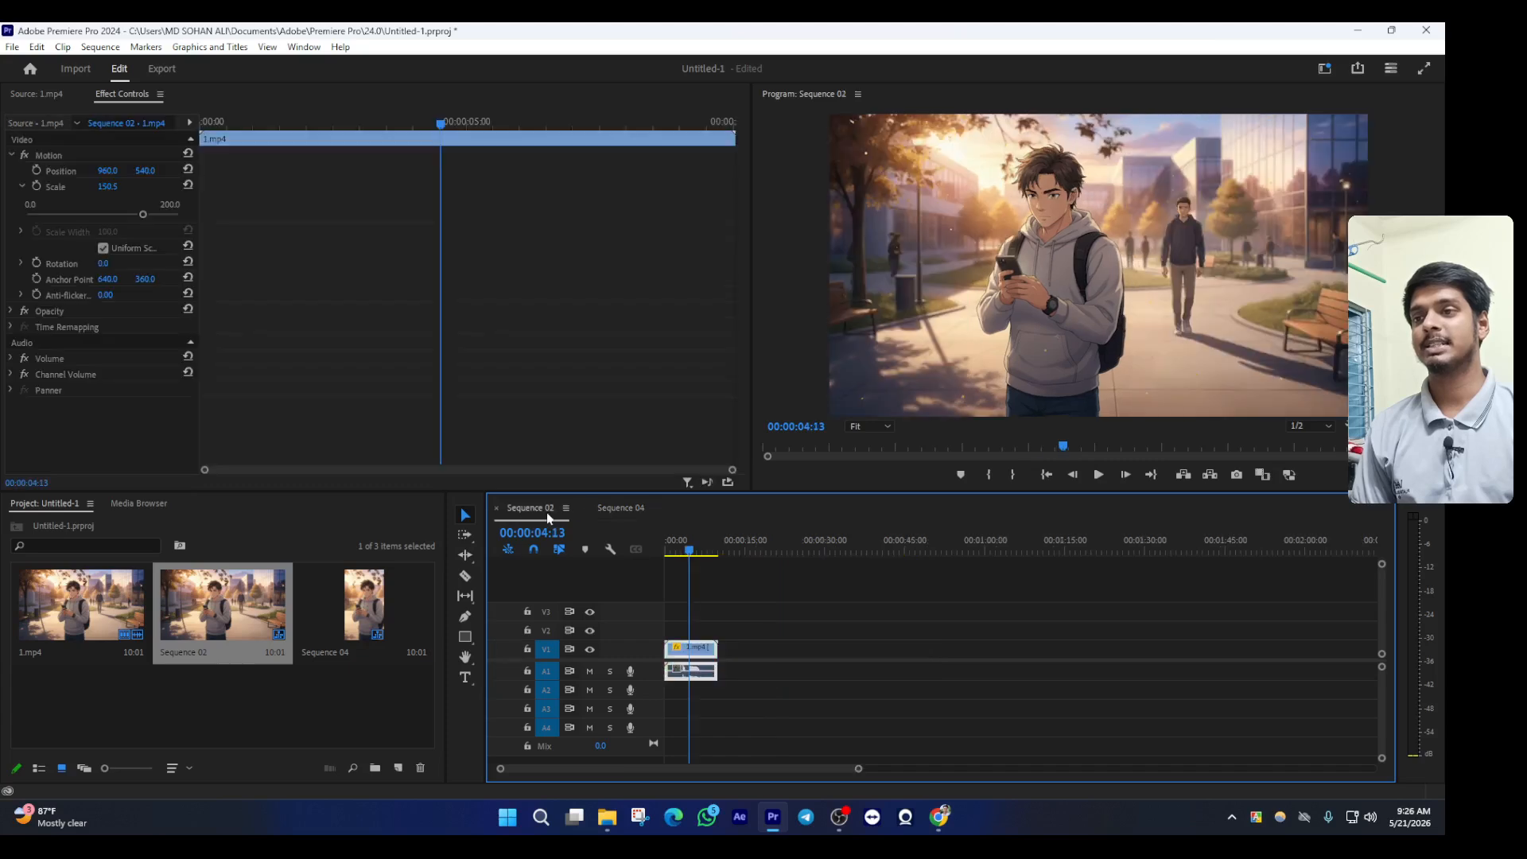
{"action": "left_click", "coordinate": [623, 510]}
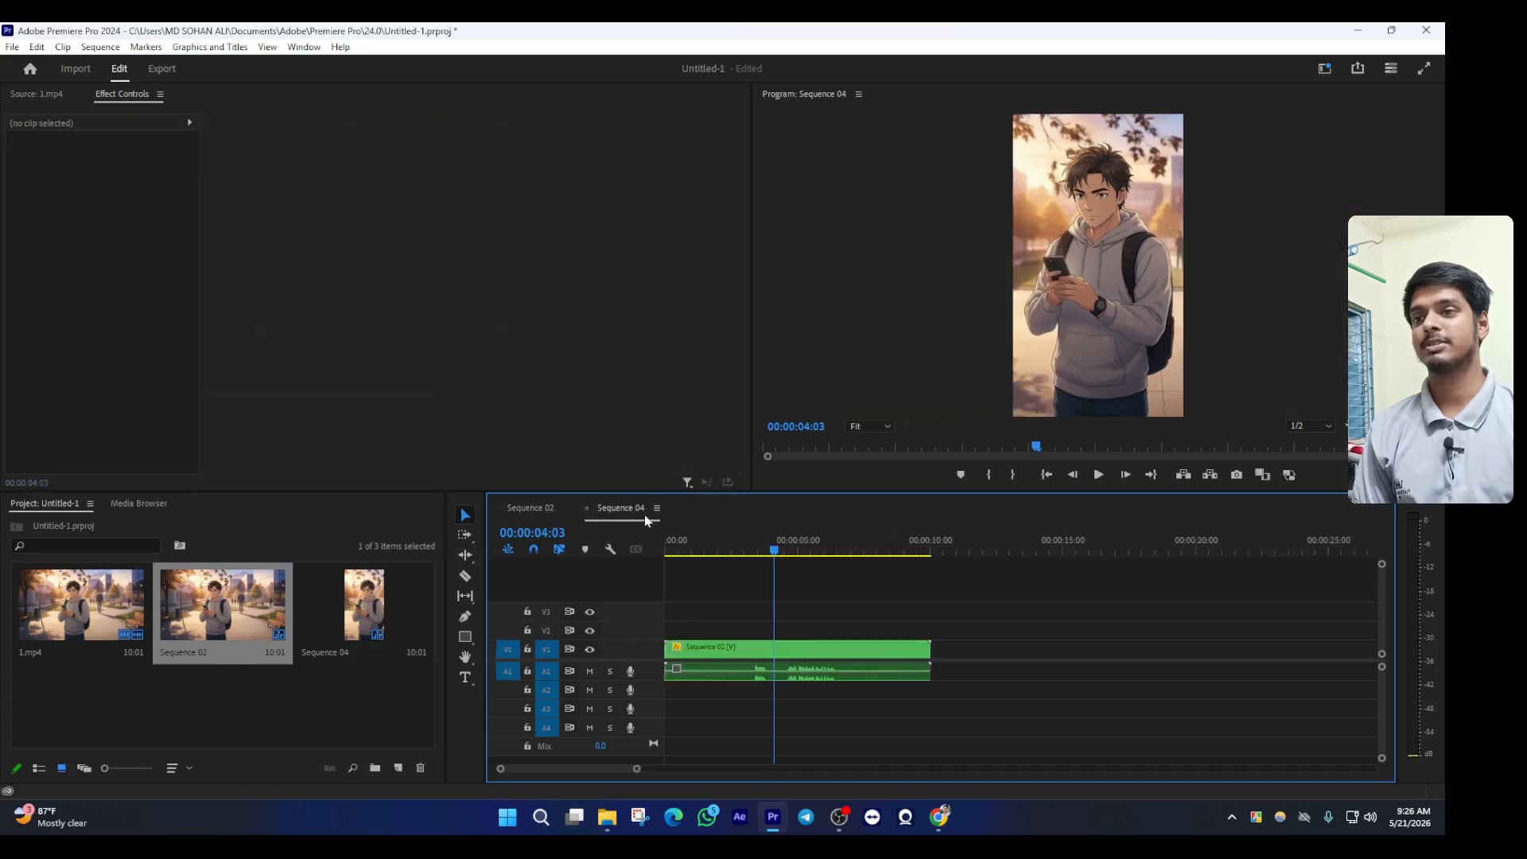
Start a new sequence from the project and bring up its settings, keeping the 25 fps Timecode display format
{"action": "left_click", "coordinate": [399, 770]}
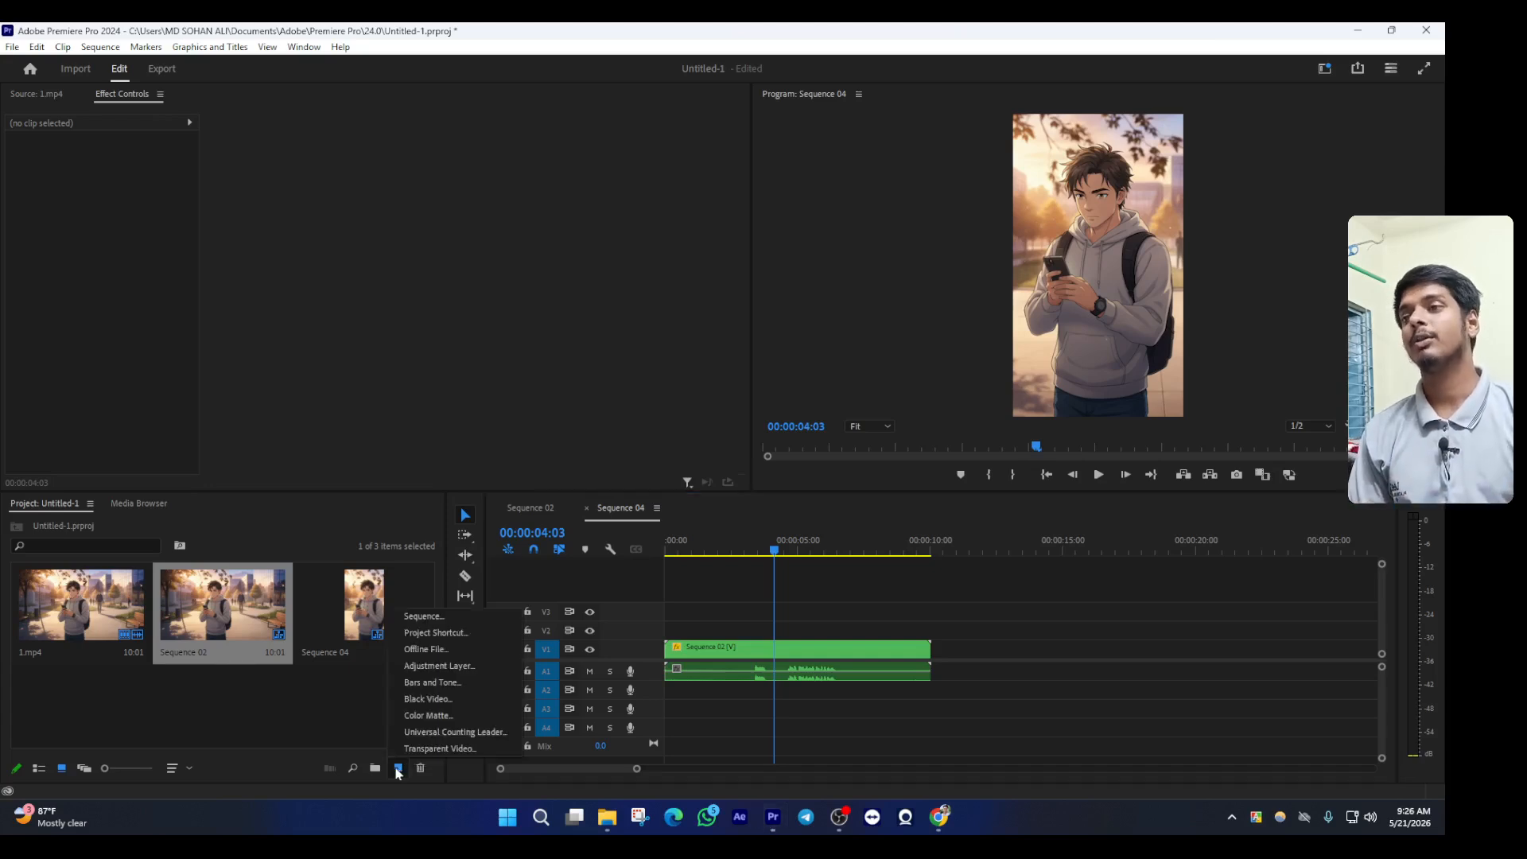
{"action": "left_click", "coordinate": [422, 616]}
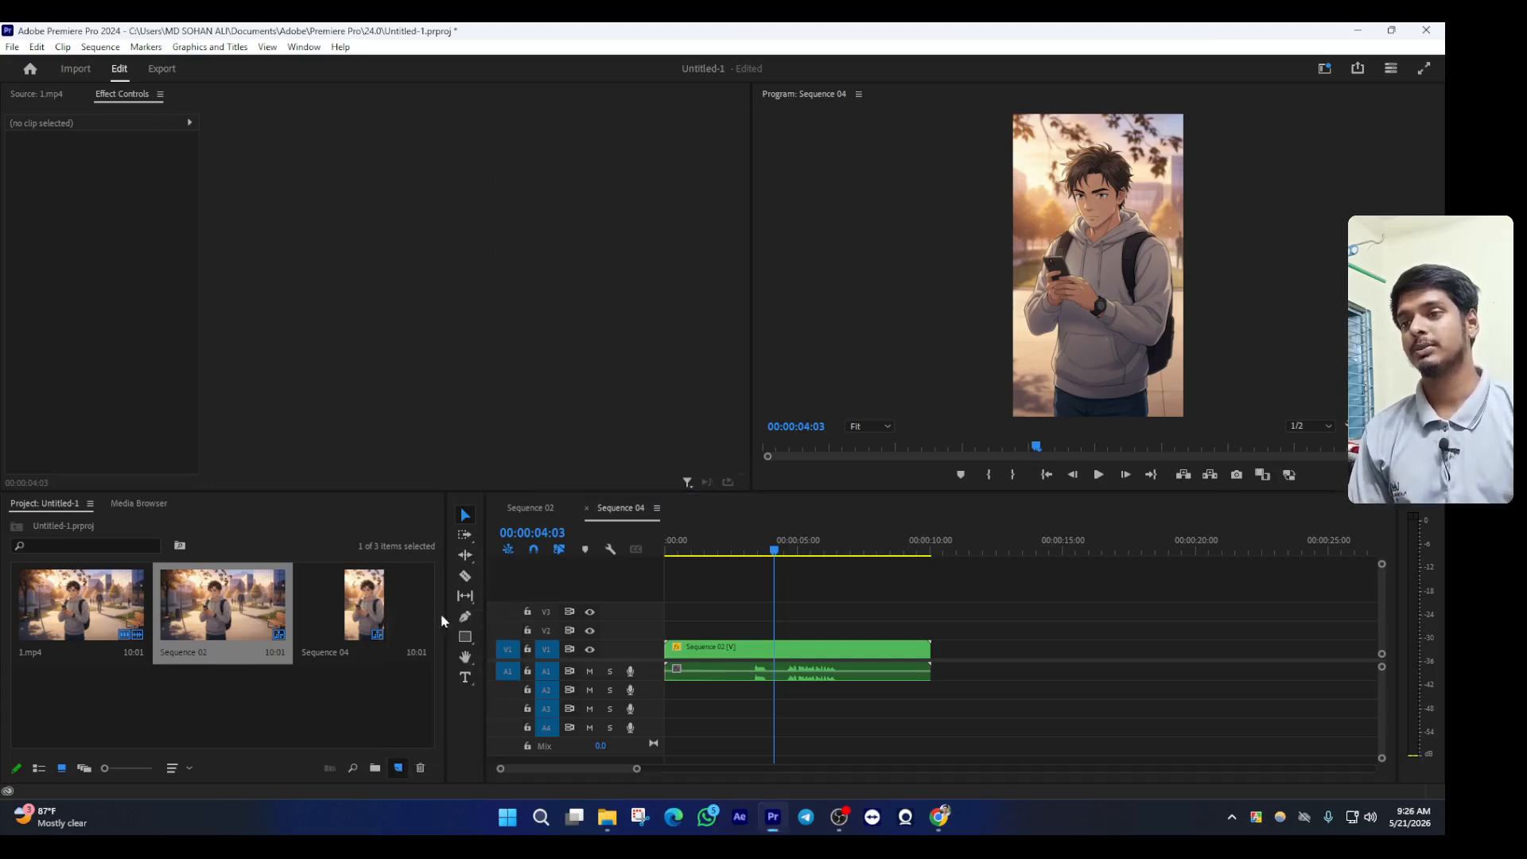
{"action": "left_click_drag", "start_coordinate": [646, 84], "coordinate": [543, 85]}
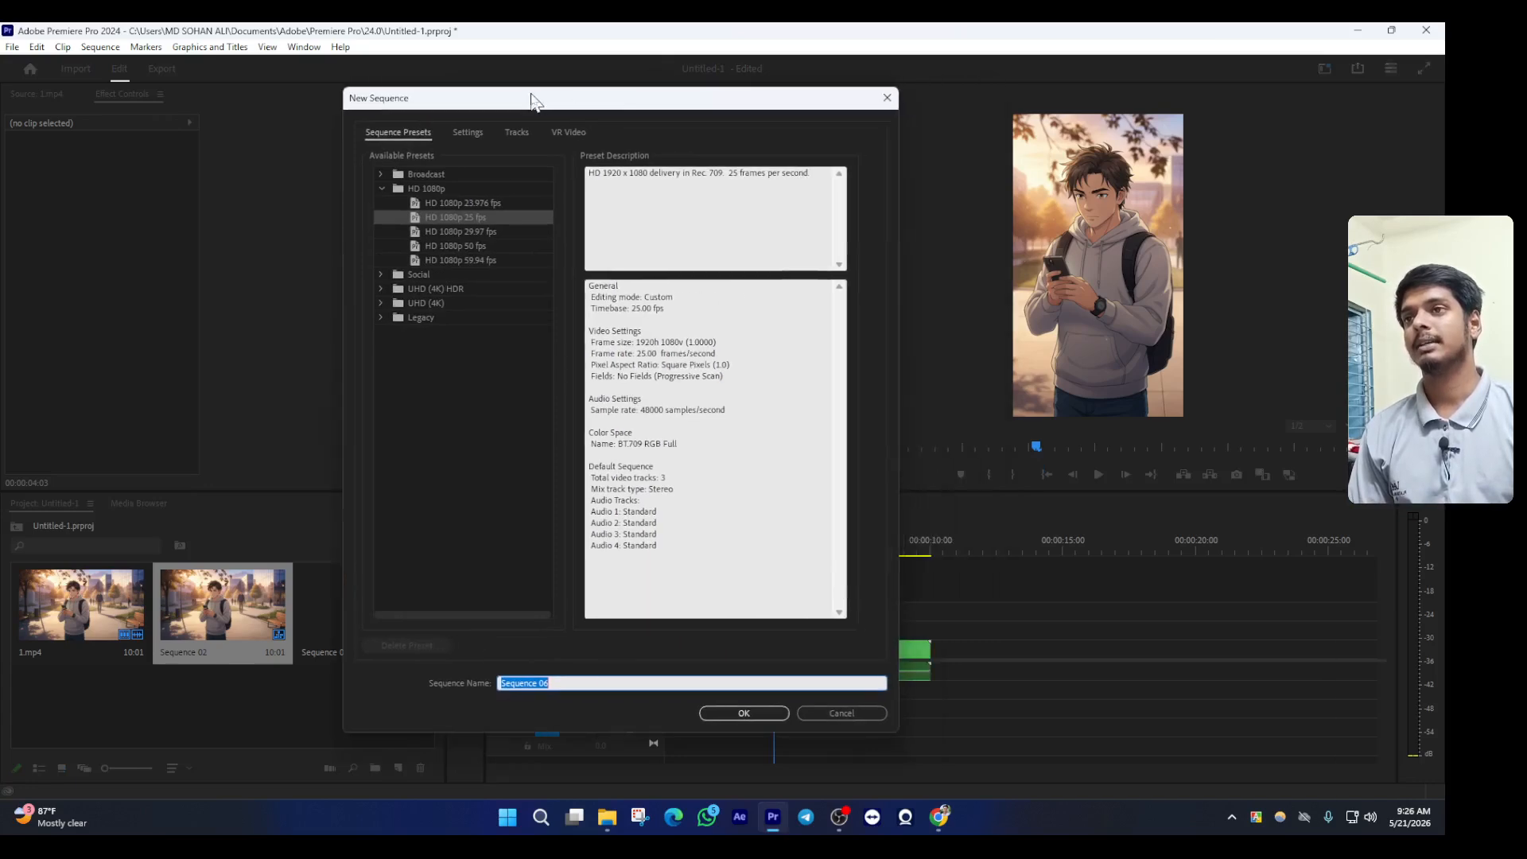
{"action": "left_click", "coordinate": [472, 130]}
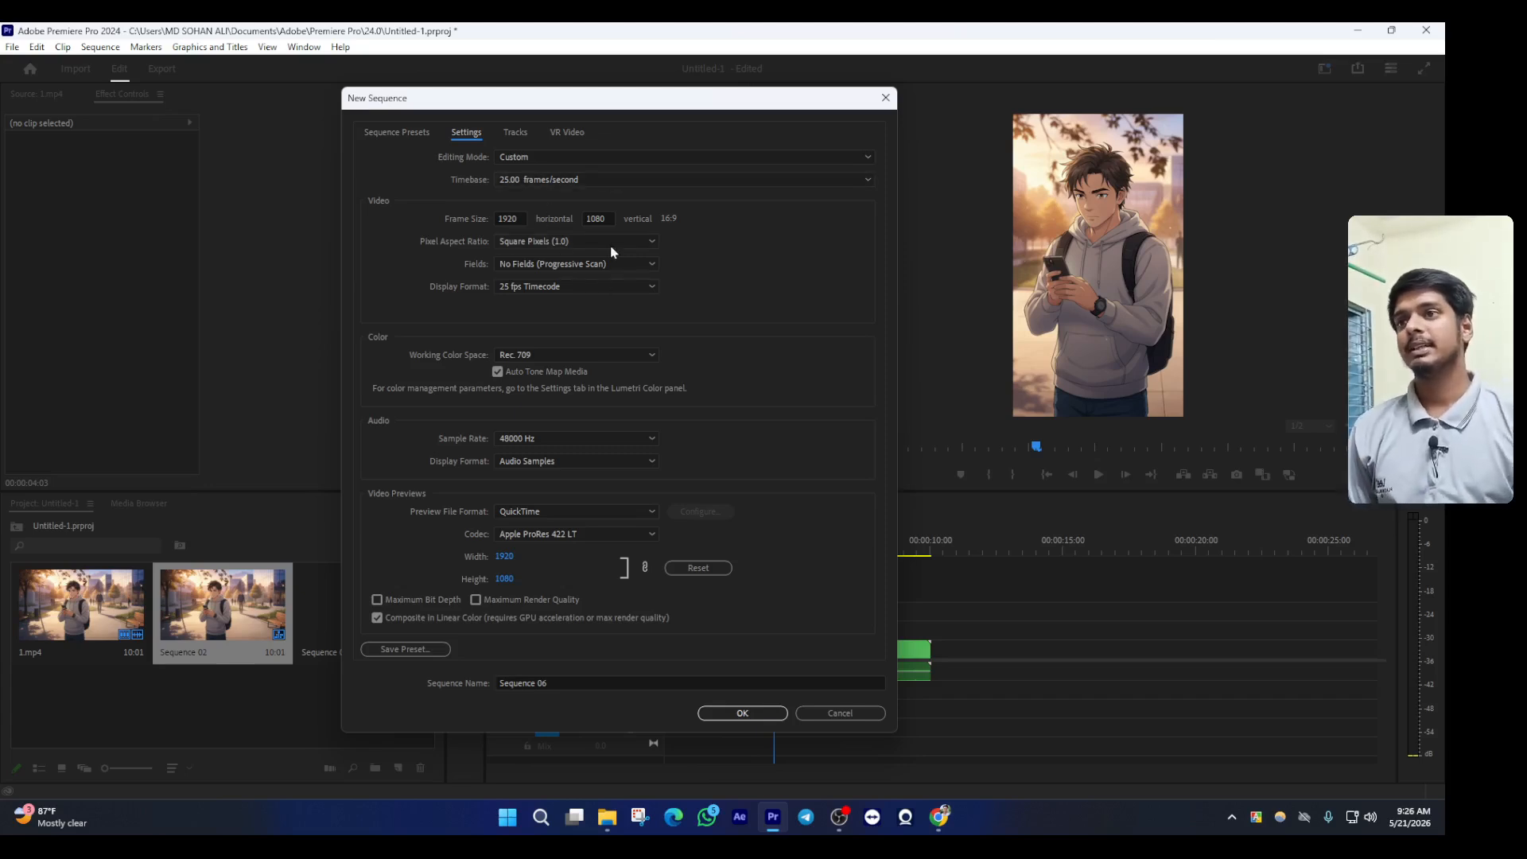
{"action": "left_click", "coordinate": [589, 288]}
{"action": "left_click", "coordinate": [806, 296]}
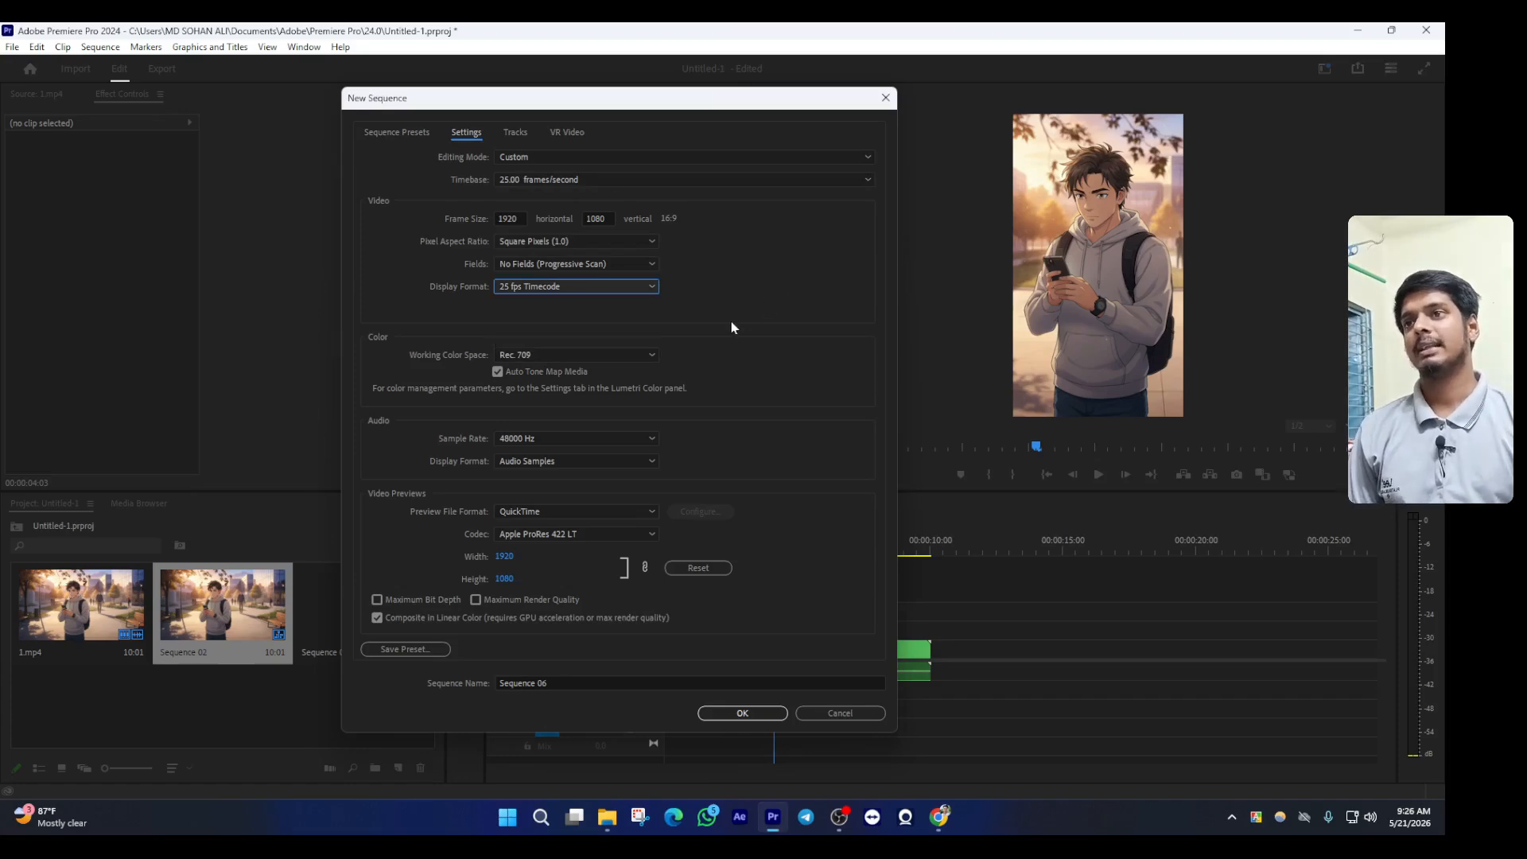
Set the new sequence's frame size to 1080 horizontal by 1920 vertical
{"action": "double_click", "coordinate": [517, 220]}
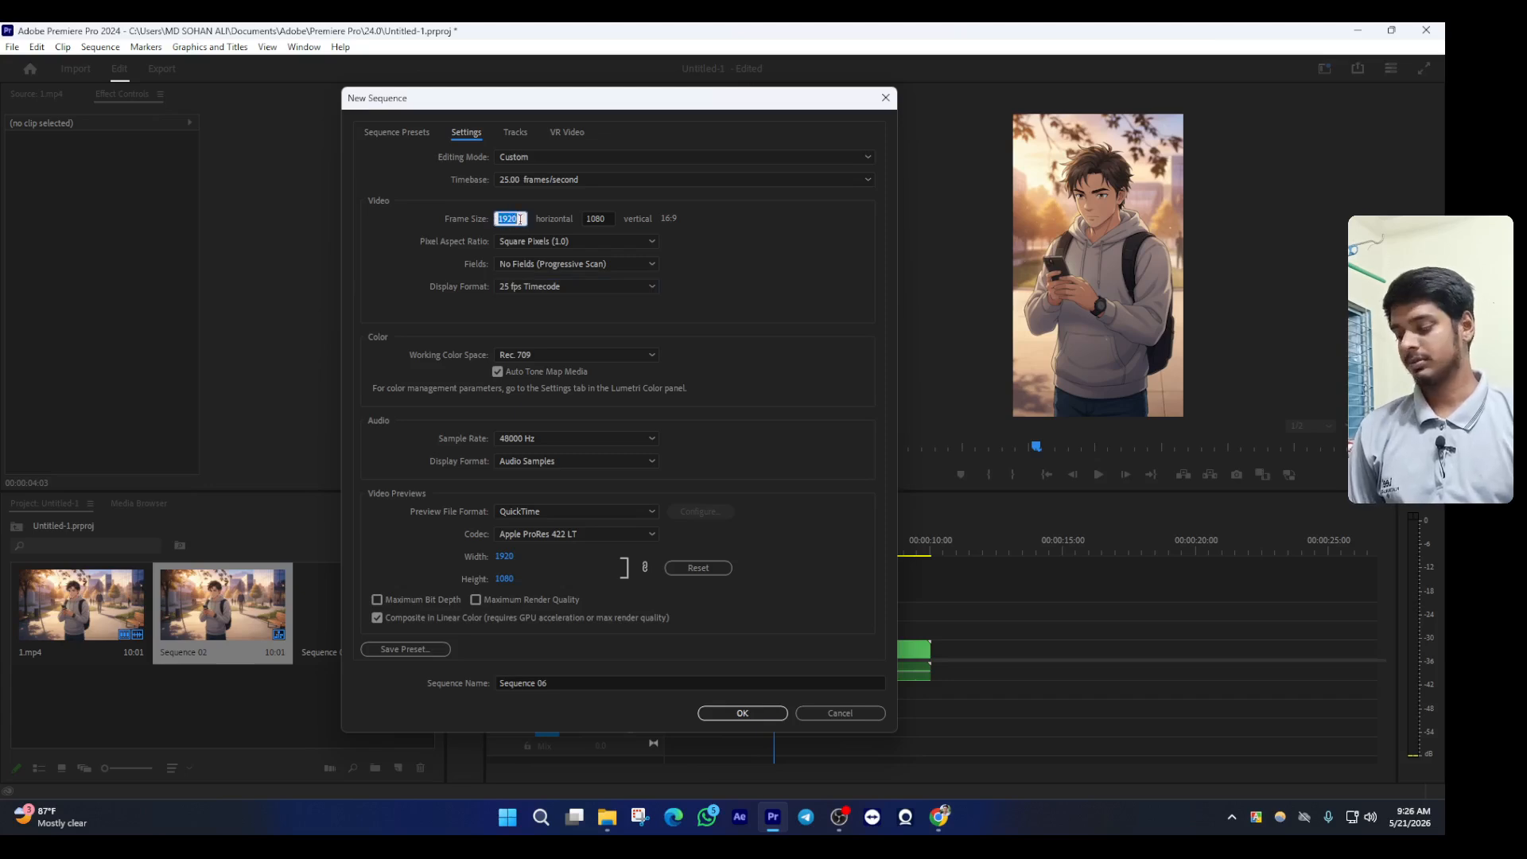
{"action": "type", "text": "24"}
{"action": "double_click", "coordinate": [589, 219]}
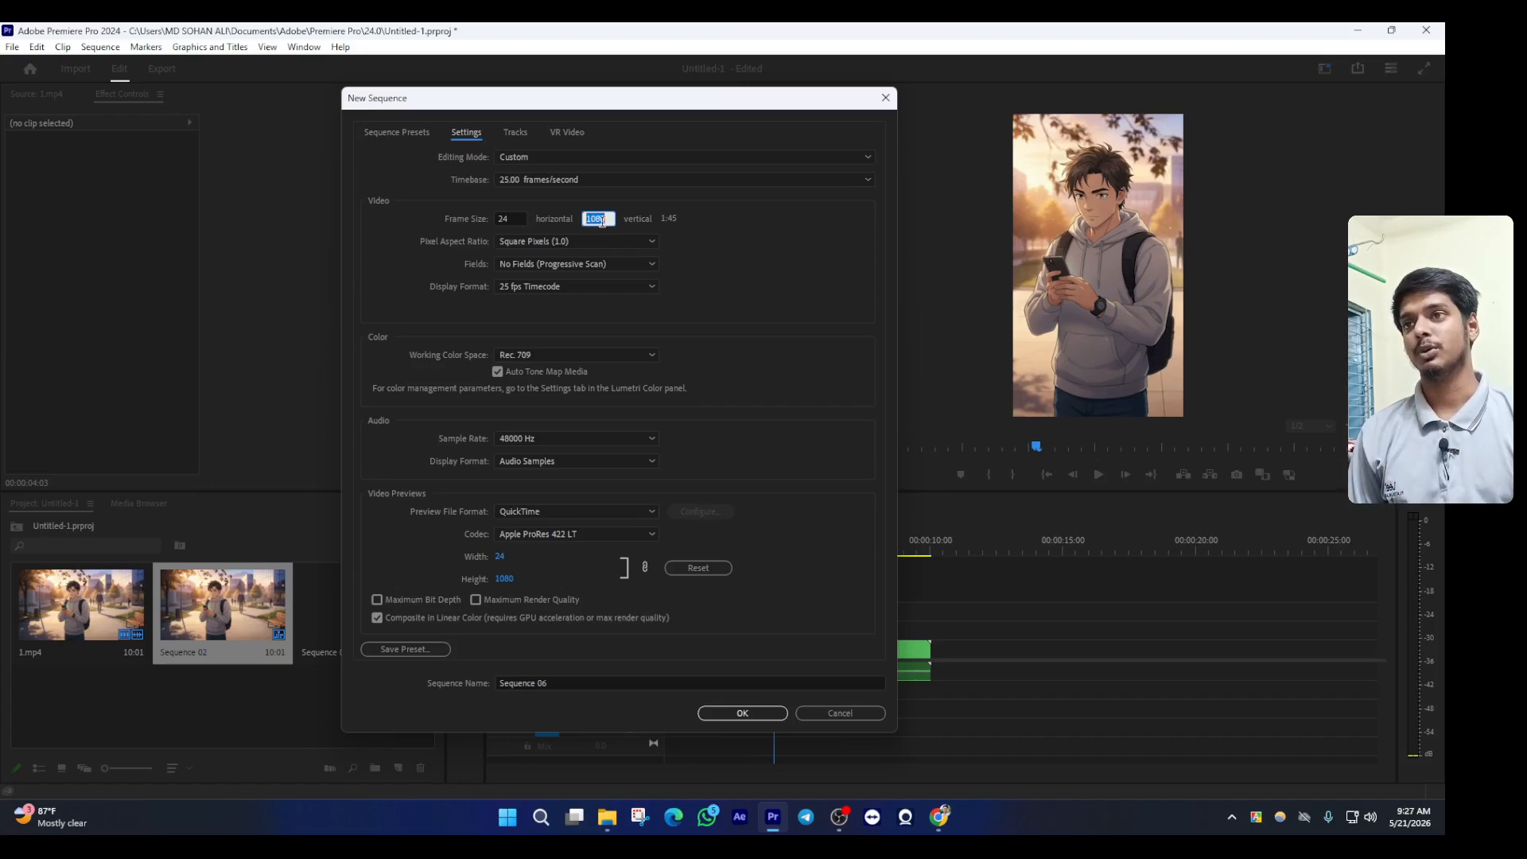
{"action": "double_click", "coordinate": [513, 218]}
{"action": "left_click", "coordinate": [610, 217]}
{"action": "double_click", "coordinate": [610, 216]}
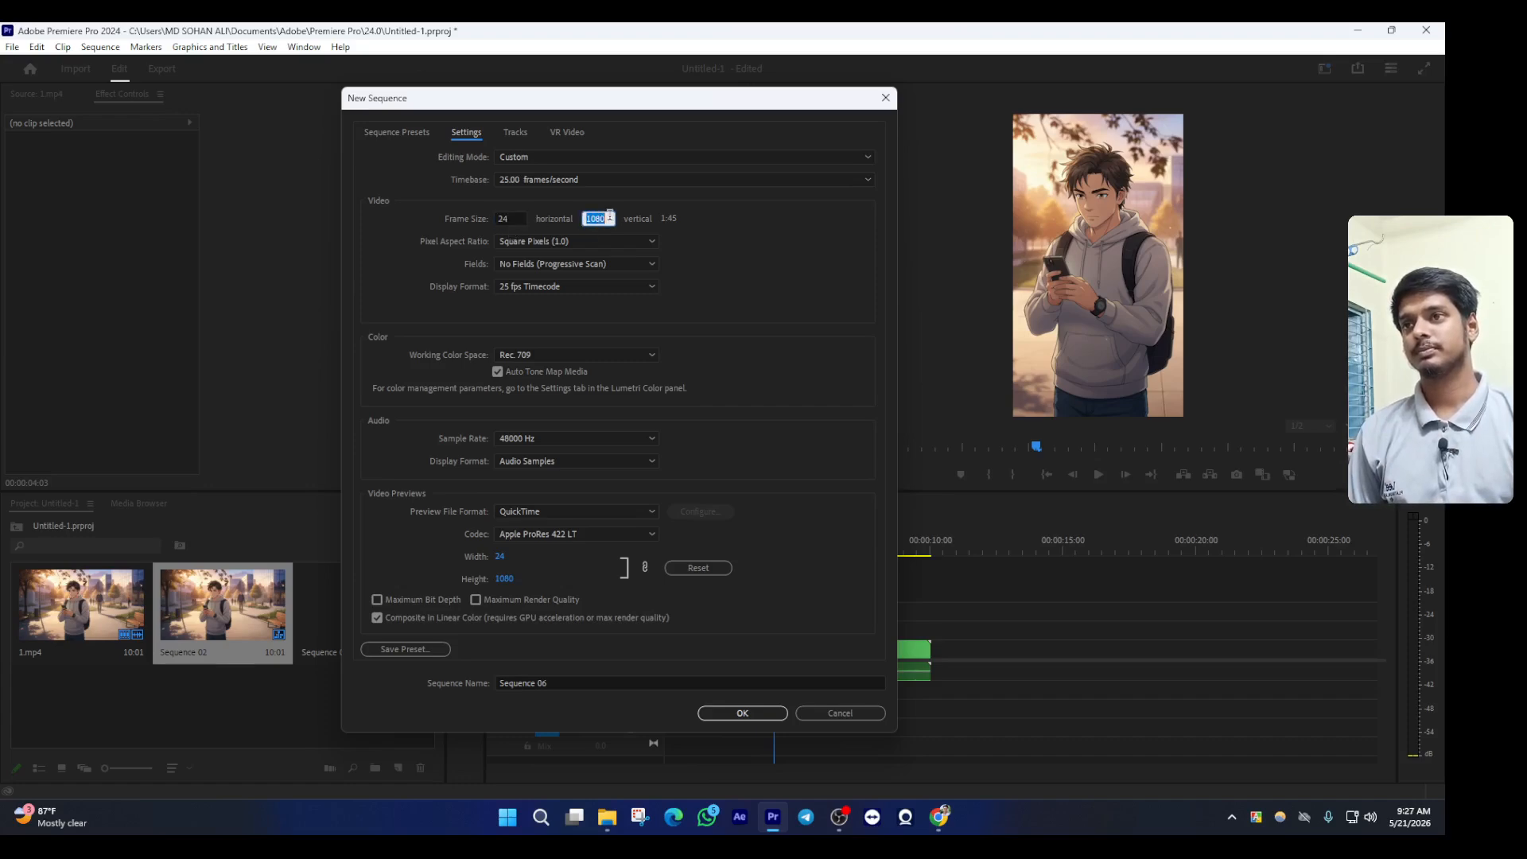
{"action": "type", "text": "1920"}
{"action": "left_click", "coordinate": [515, 219]}
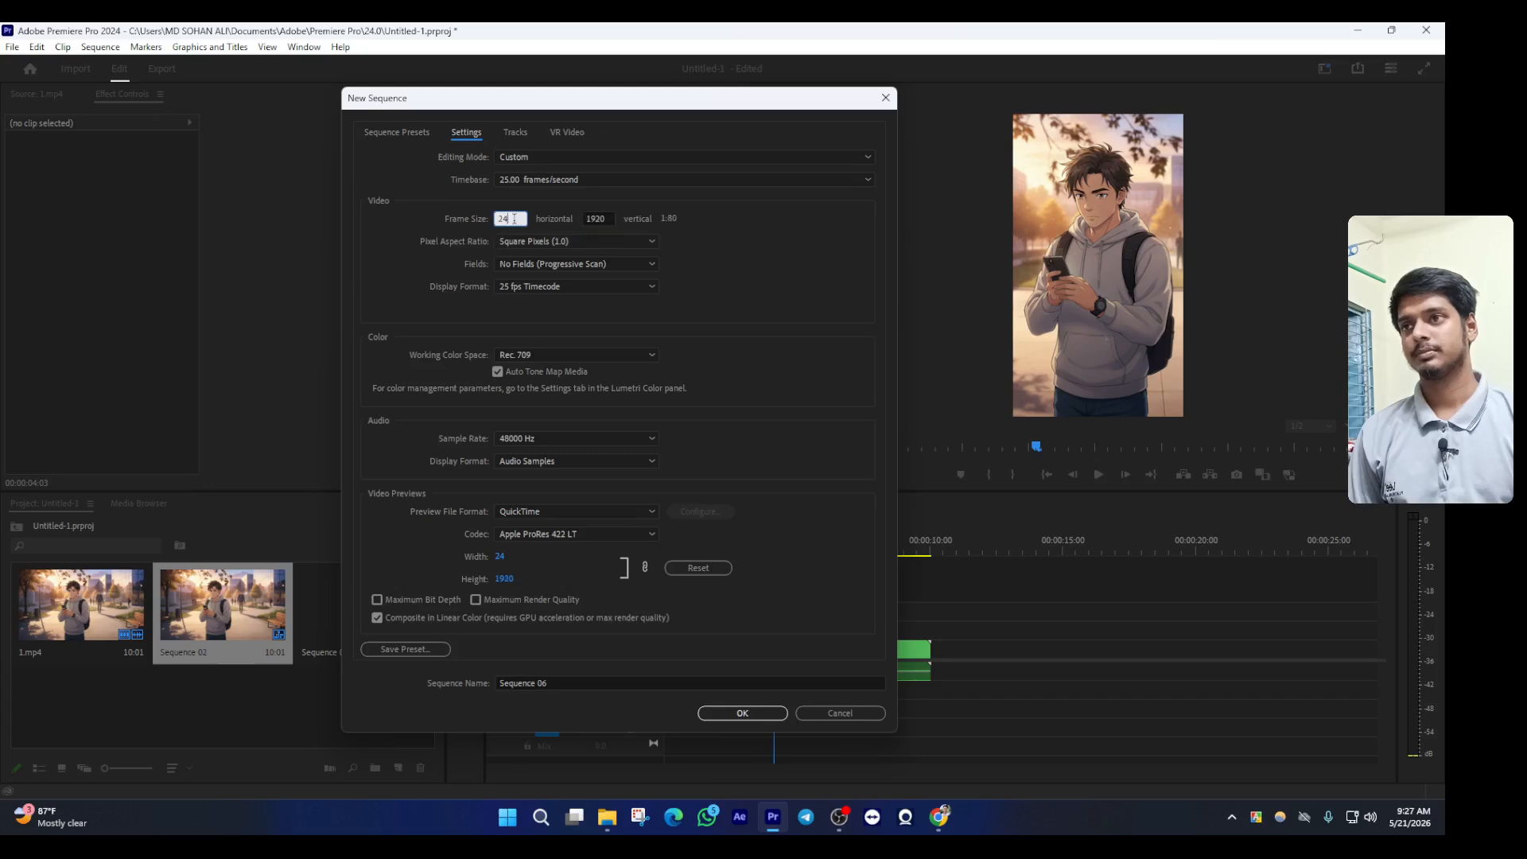
{"action": "double_click", "coordinate": [515, 219]}
{"action": "type", "text": "1080"}
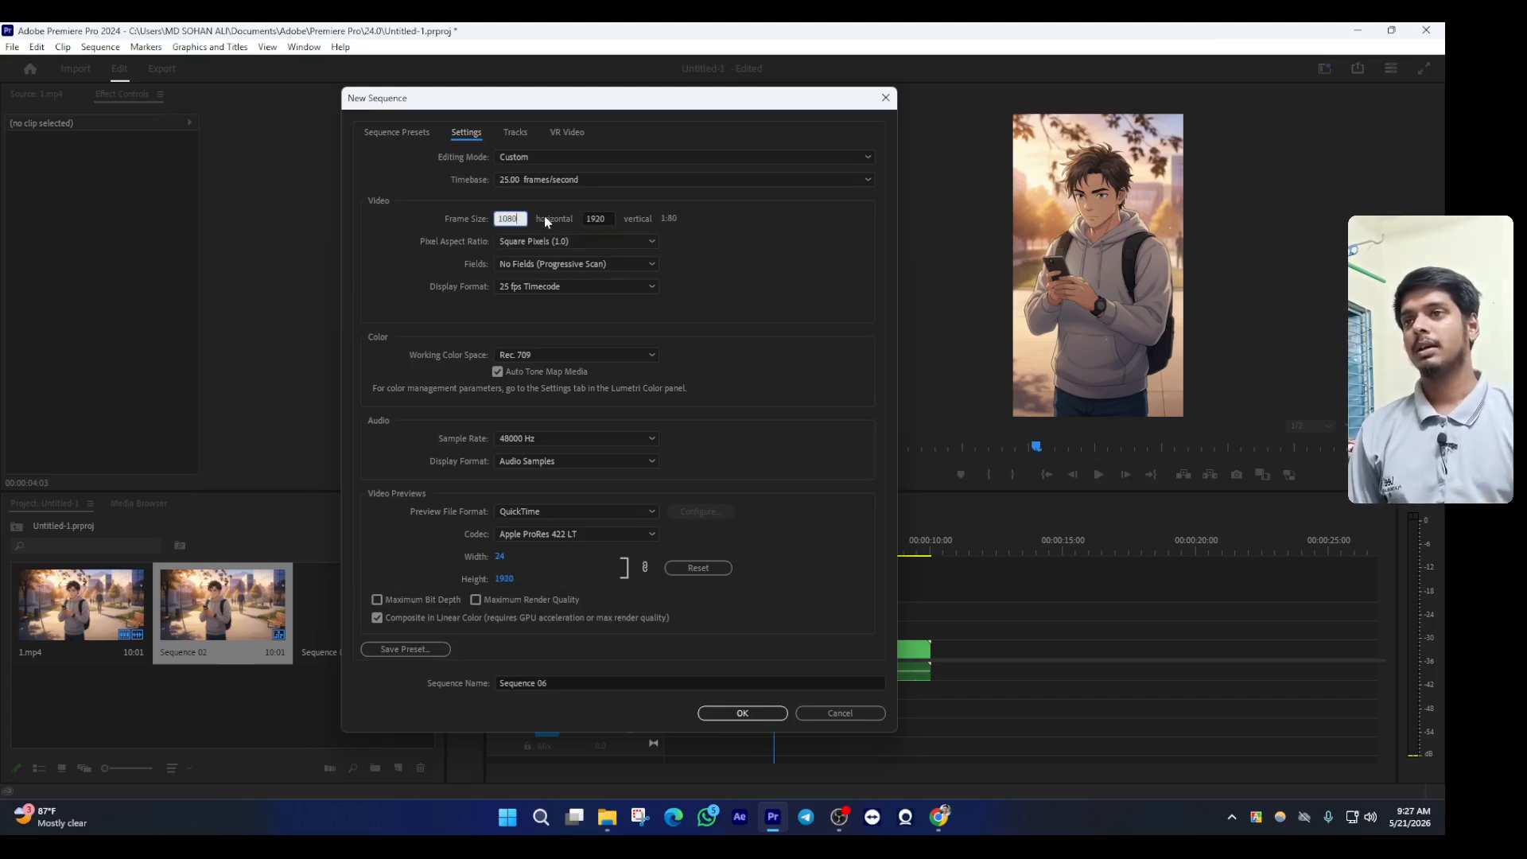
{"action": "left_click", "coordinate": [737, 247]}
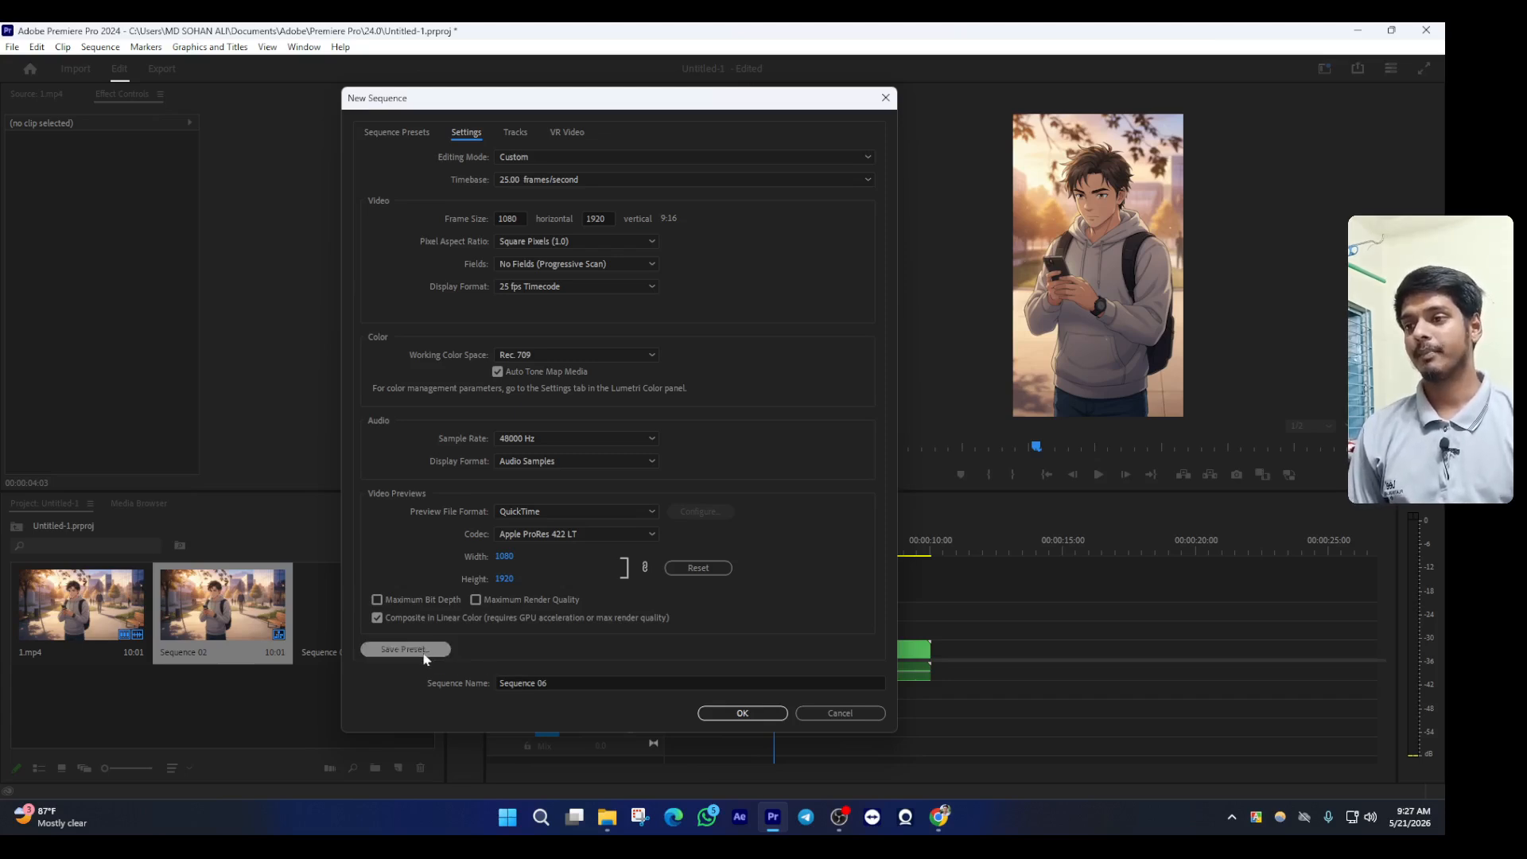
Name the new sequence "reels science"
{"action": "left_click", "coordinate": [595, 683]}
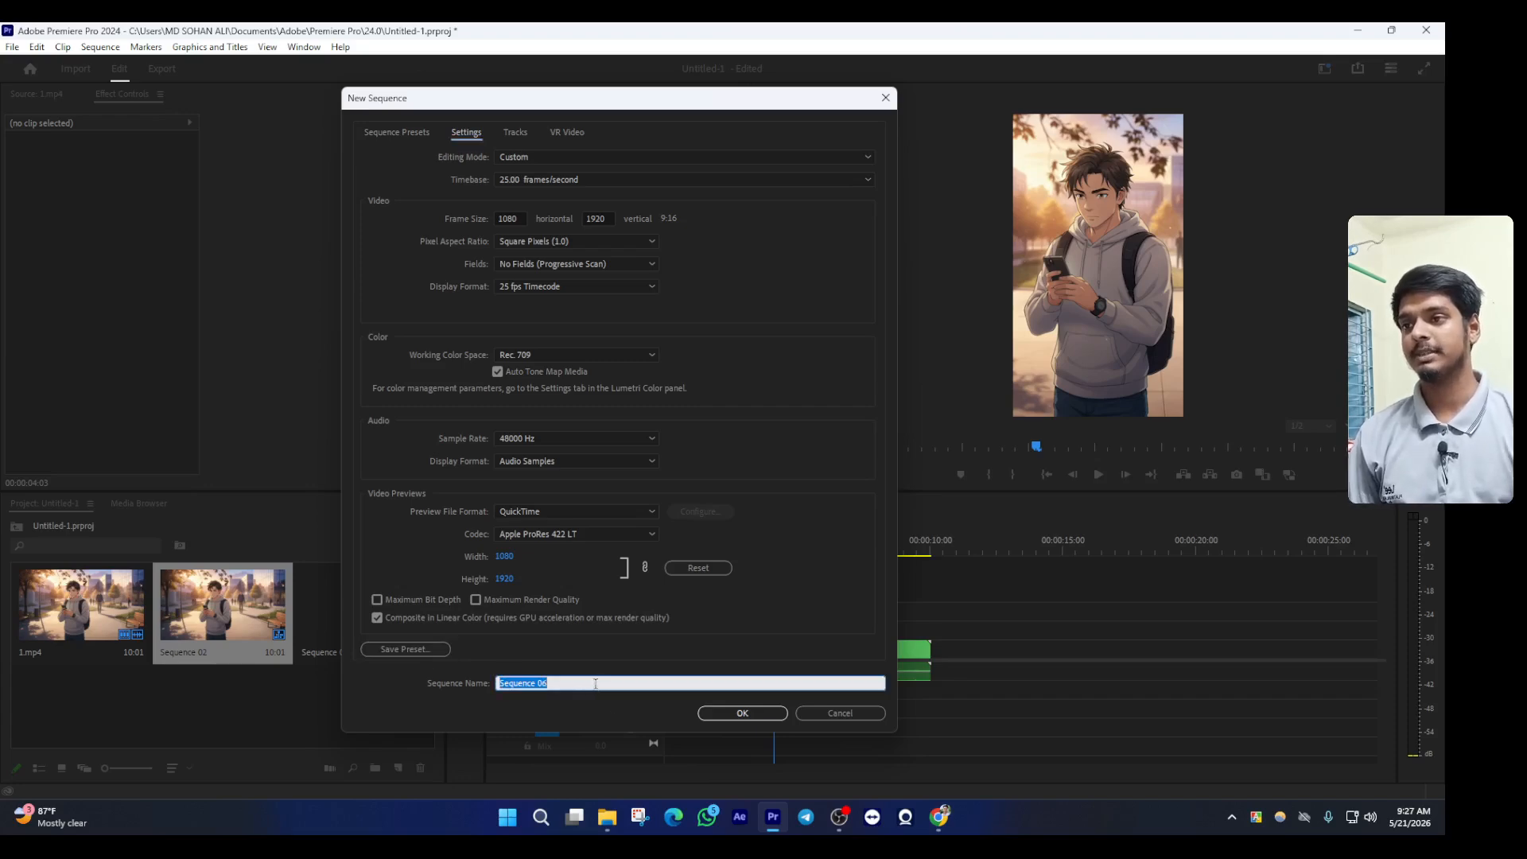
{"action": "key", "text": "BackSpace"}
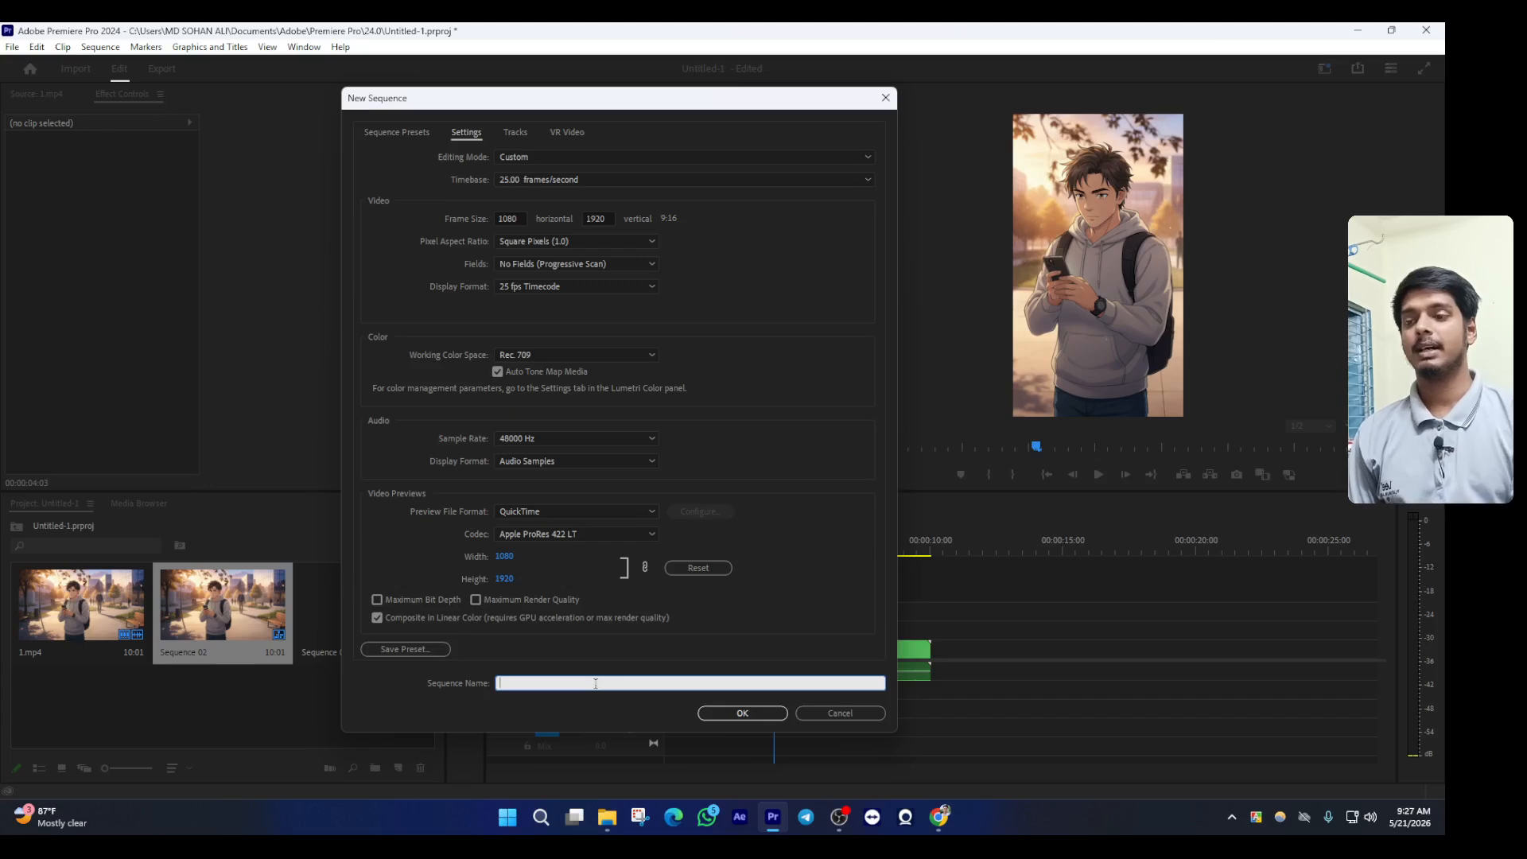
{"action": "type", "text": "reels science"}
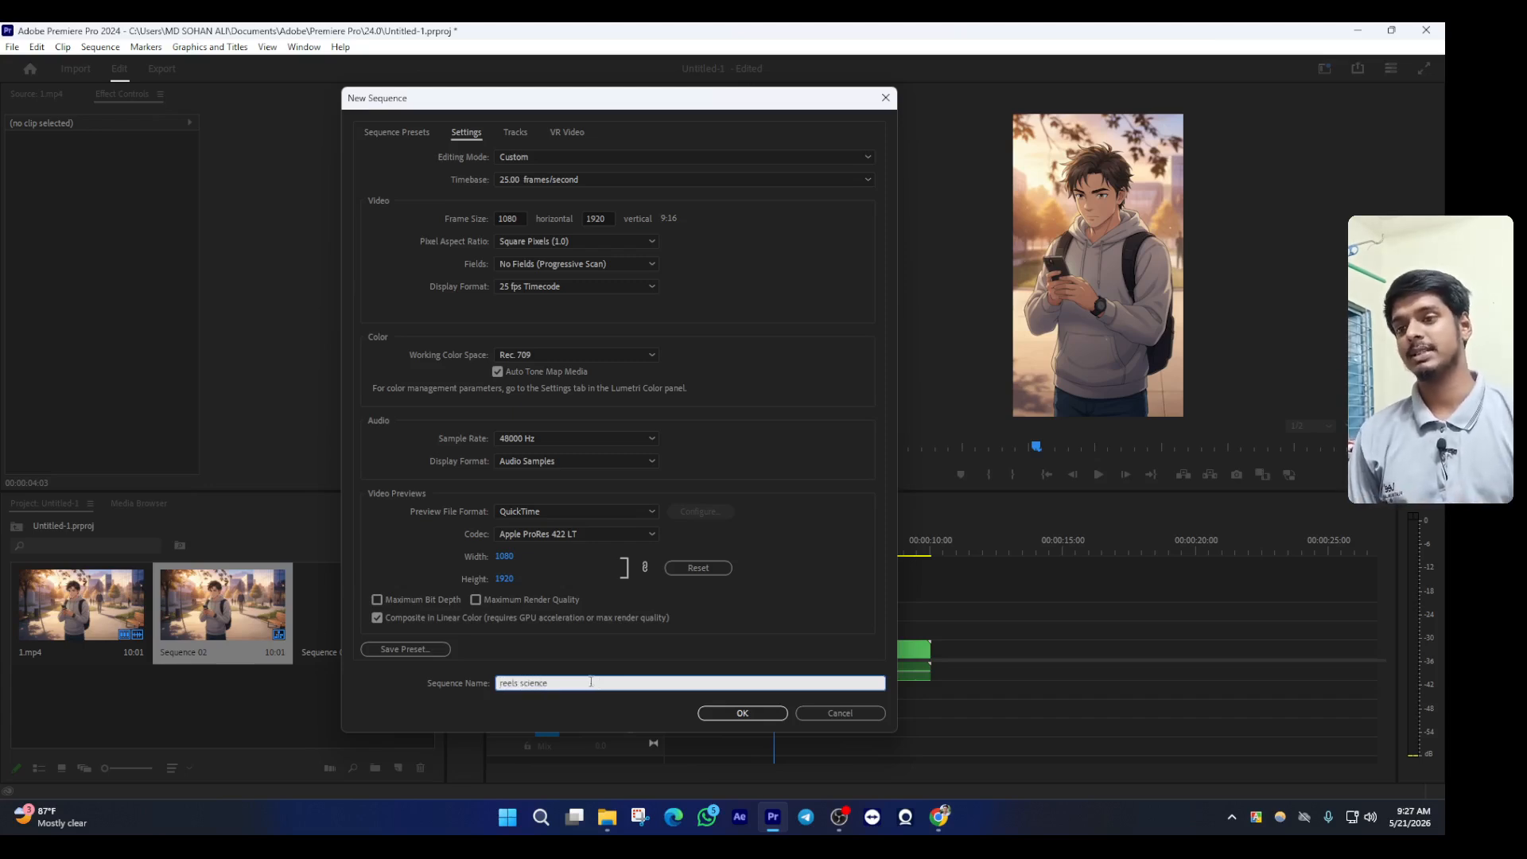
Save the sequence settings as a custom preset named "reels or short" and create the reels science sequence
{"action": "left_click", "coordinate": [374, 650]}
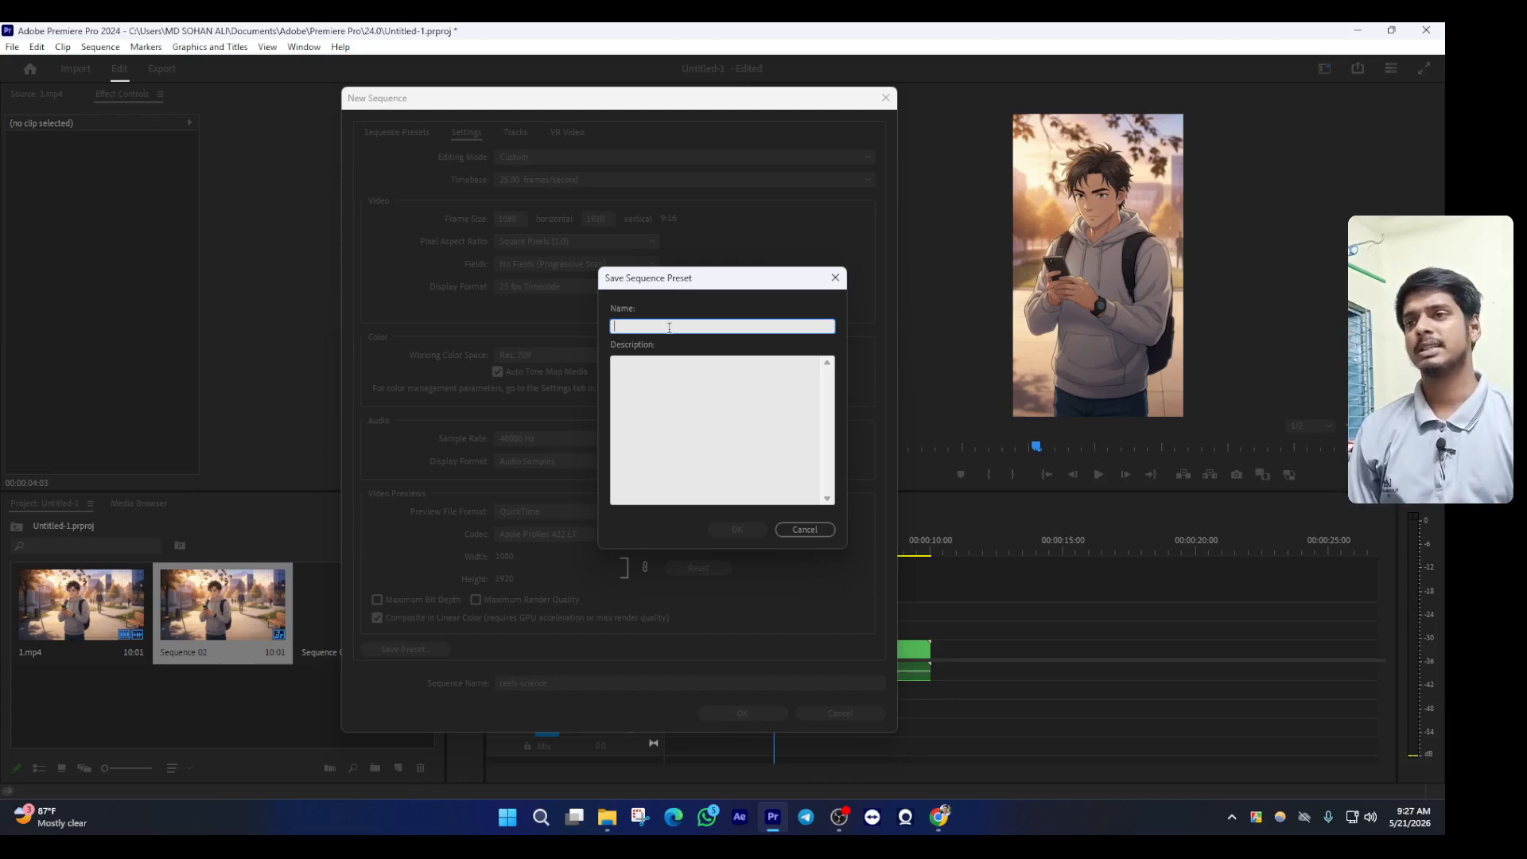
{"action": "type", "text": "reels"}
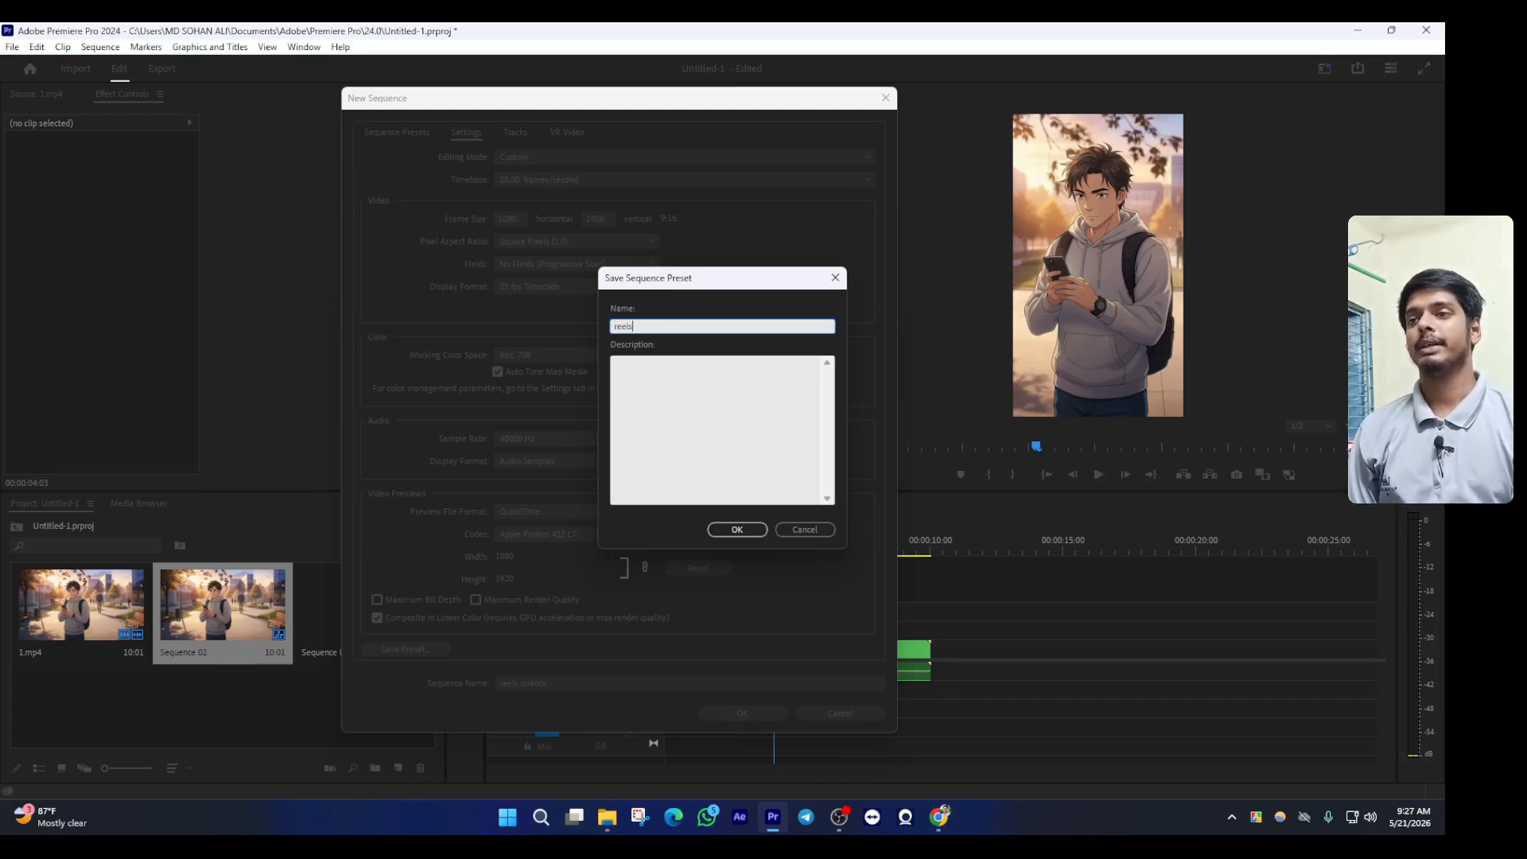
{"action": "type", "text": " or"}
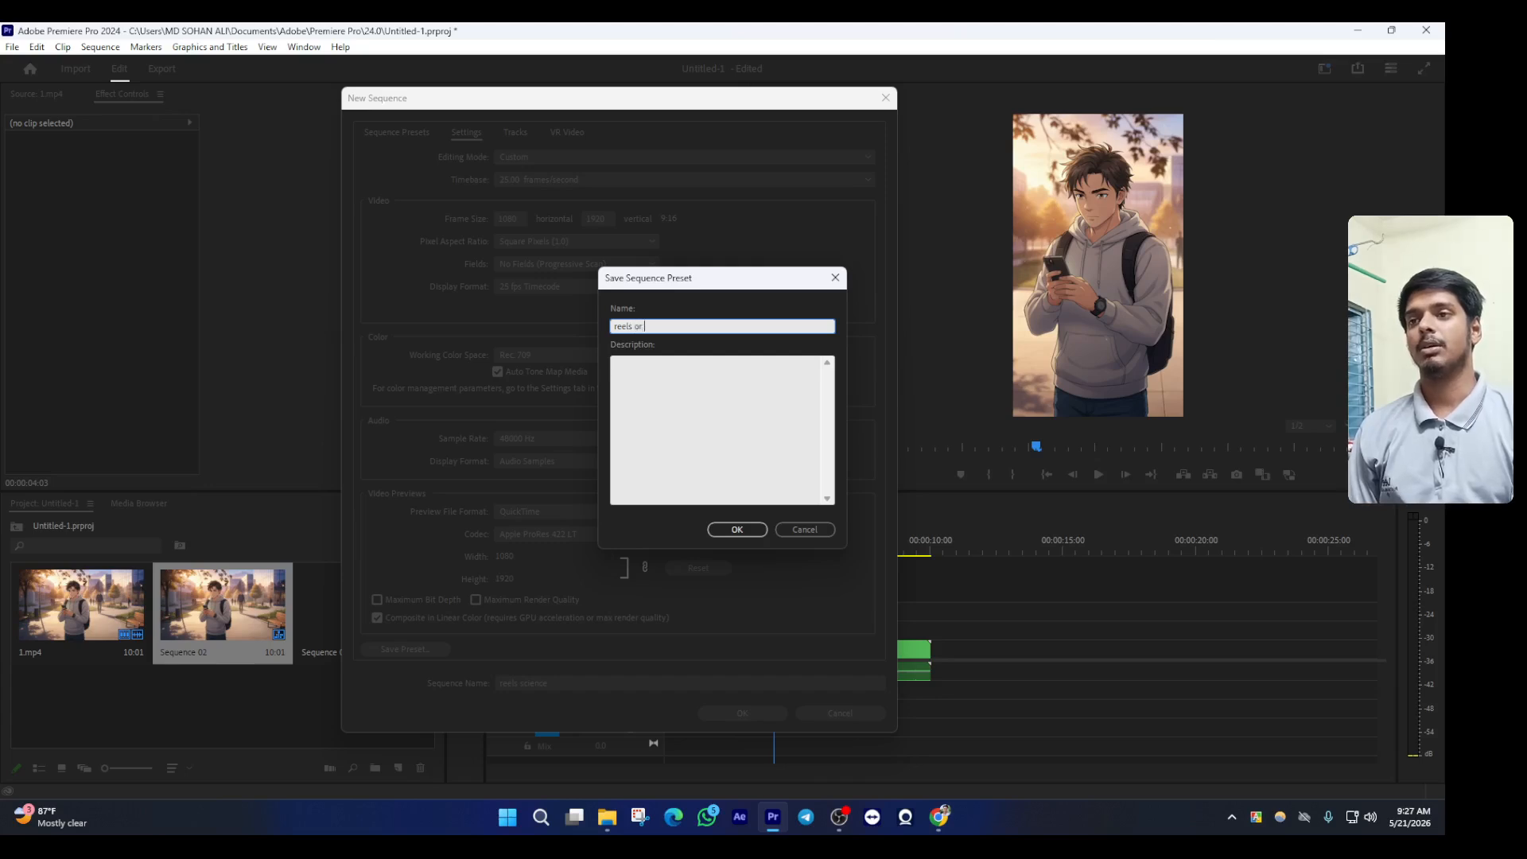
{"action": "type", "text": " short"}
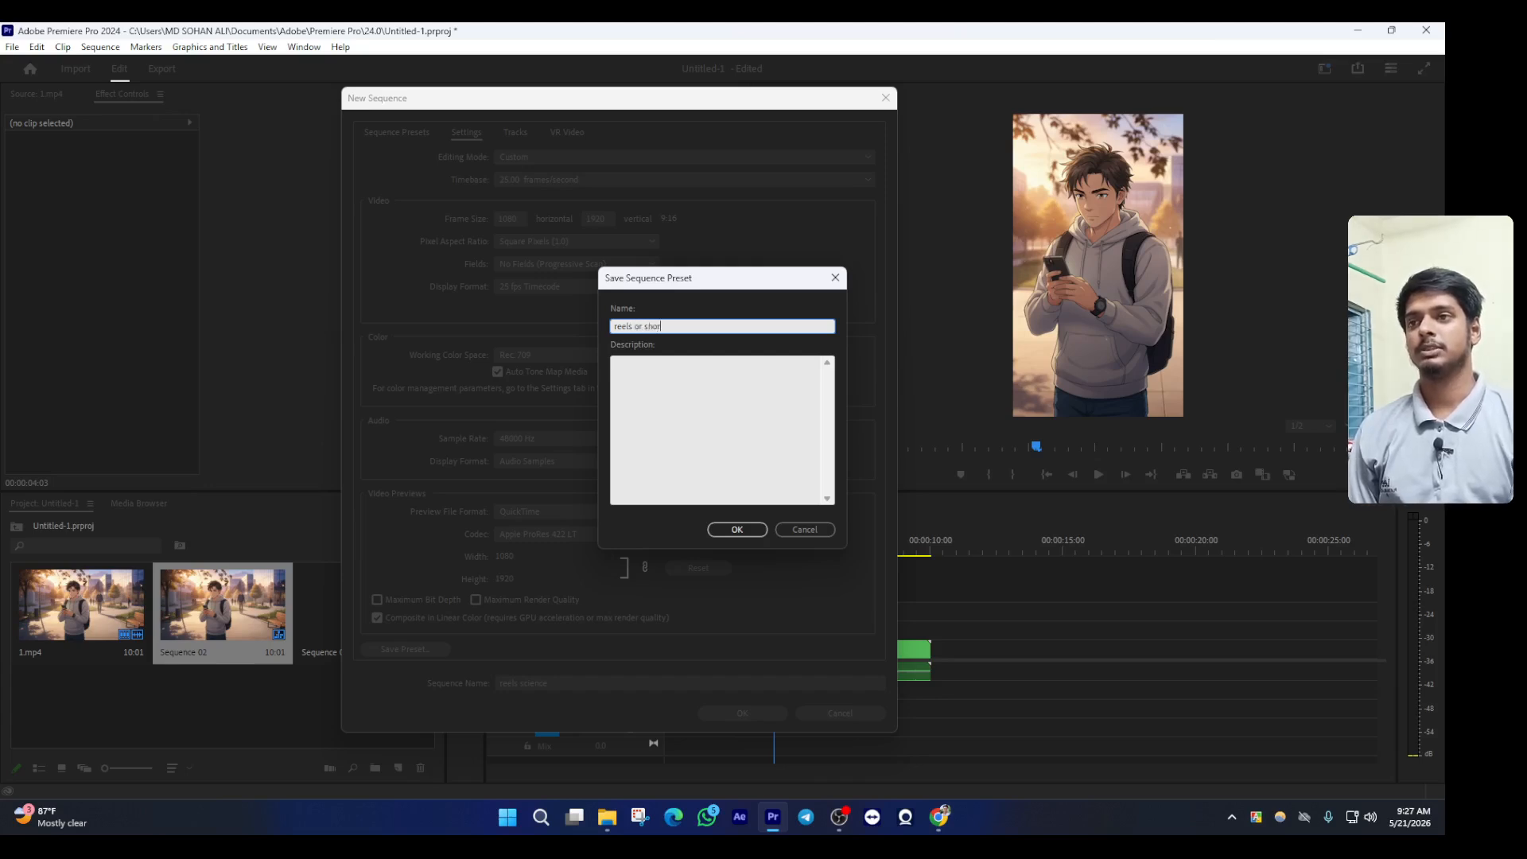
{"action": "left_click", "coordinate": [736, 530]}
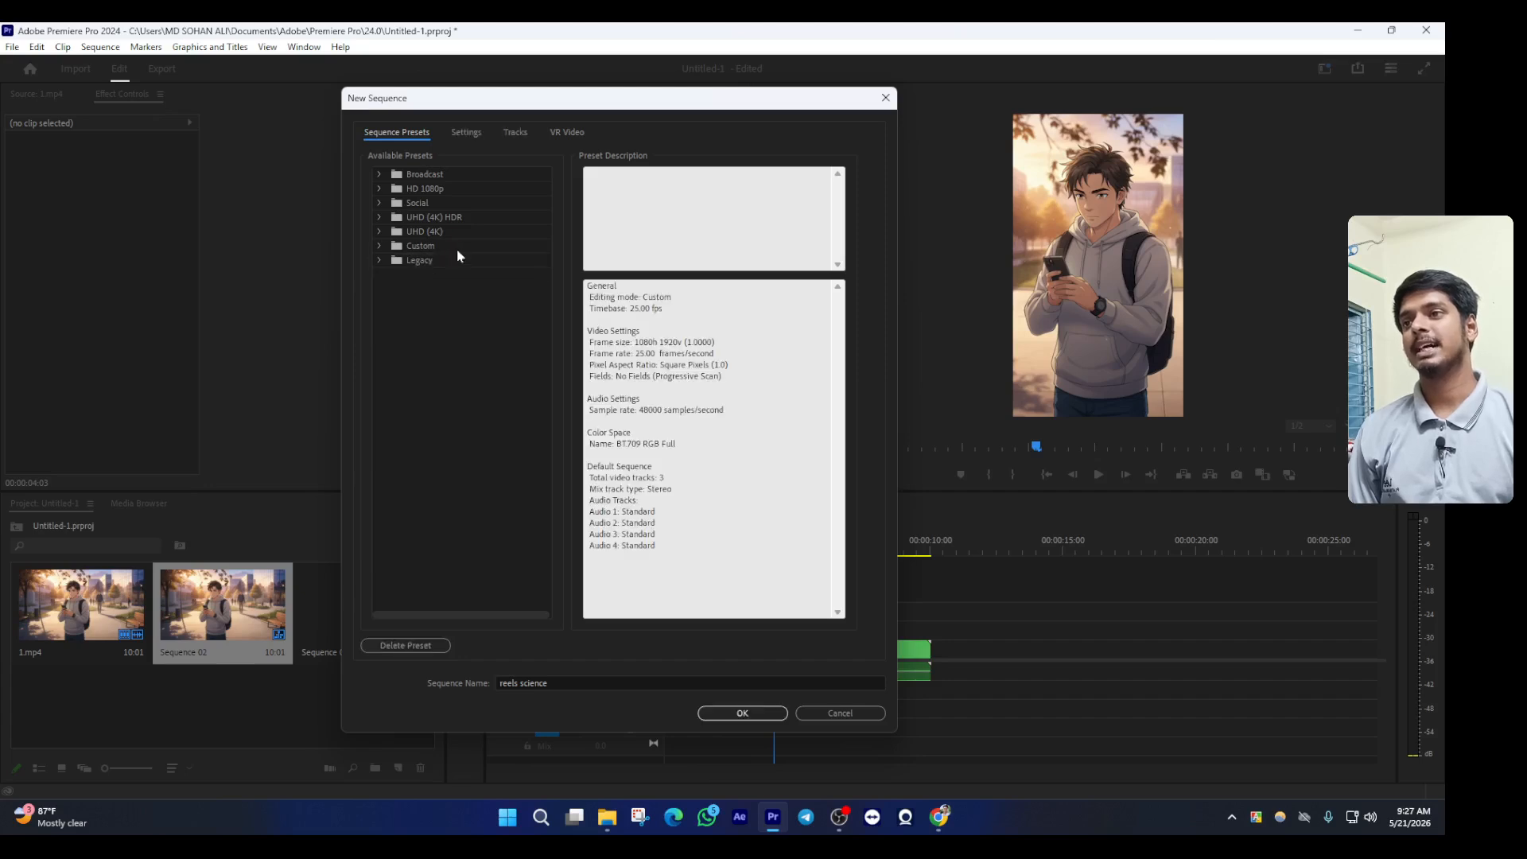
{"action": "left_click", "coordinate": [378, 247]}
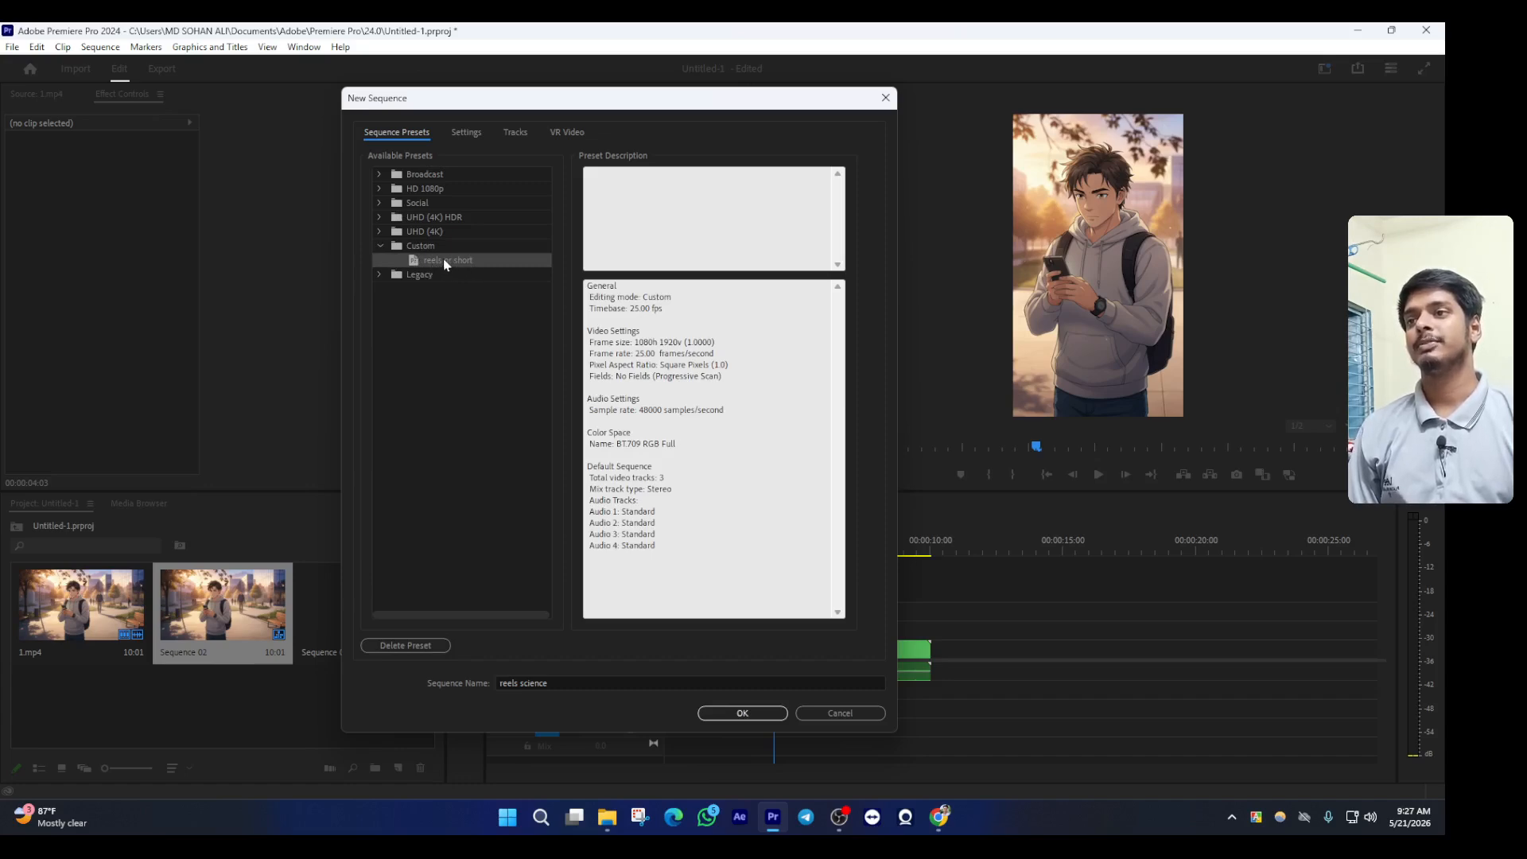
{"action": "left_click", "coordinate": [742, 713]}
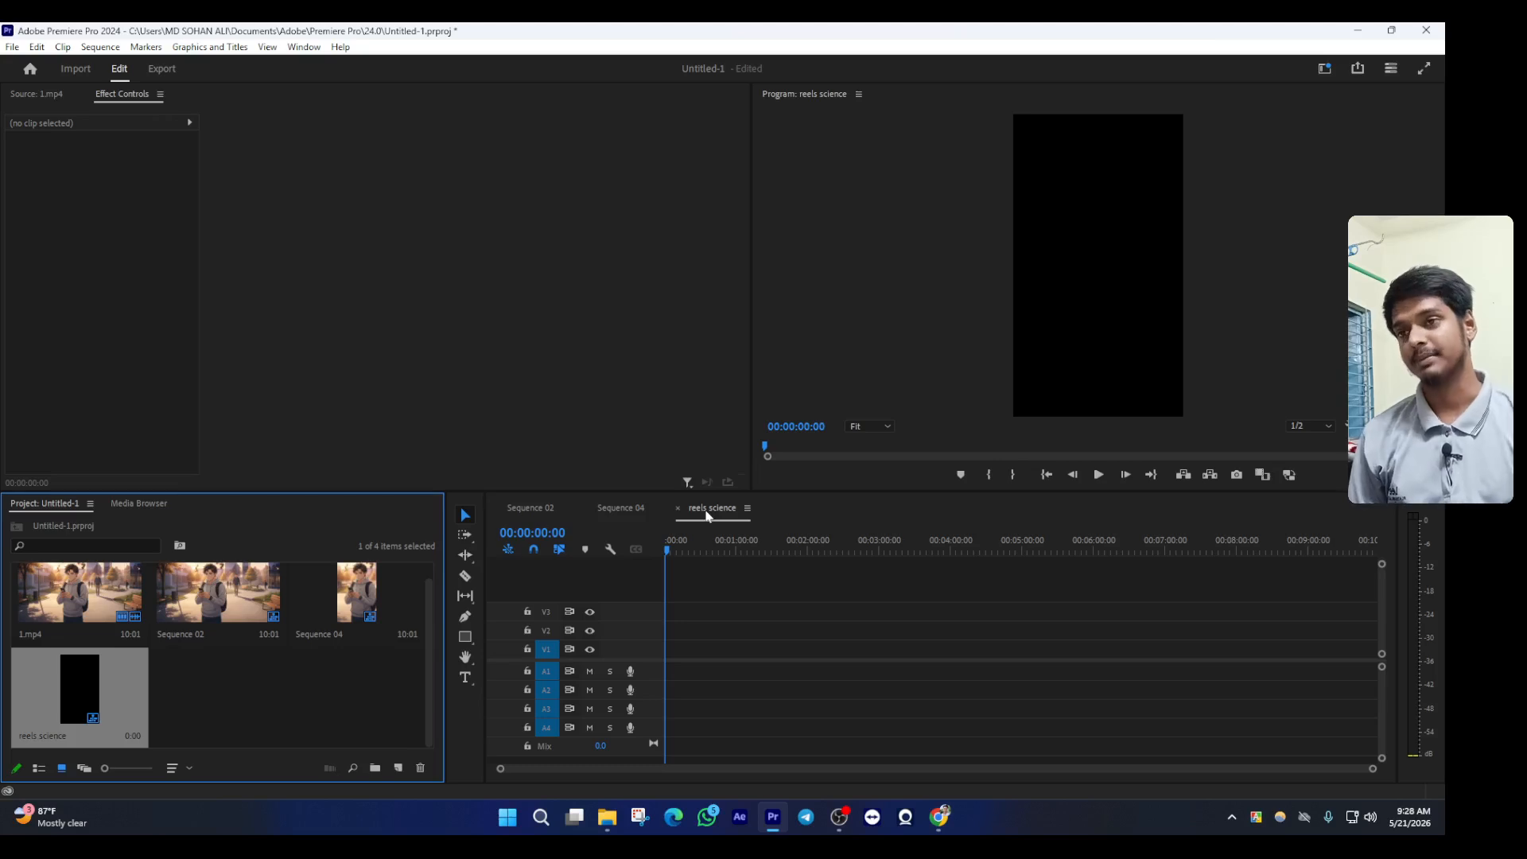
Compare Sequence 04 and Sequence 02 with the new sequence, returning to the reels science timeline
{"action": "left_click", "coordinate": [629, 507]}
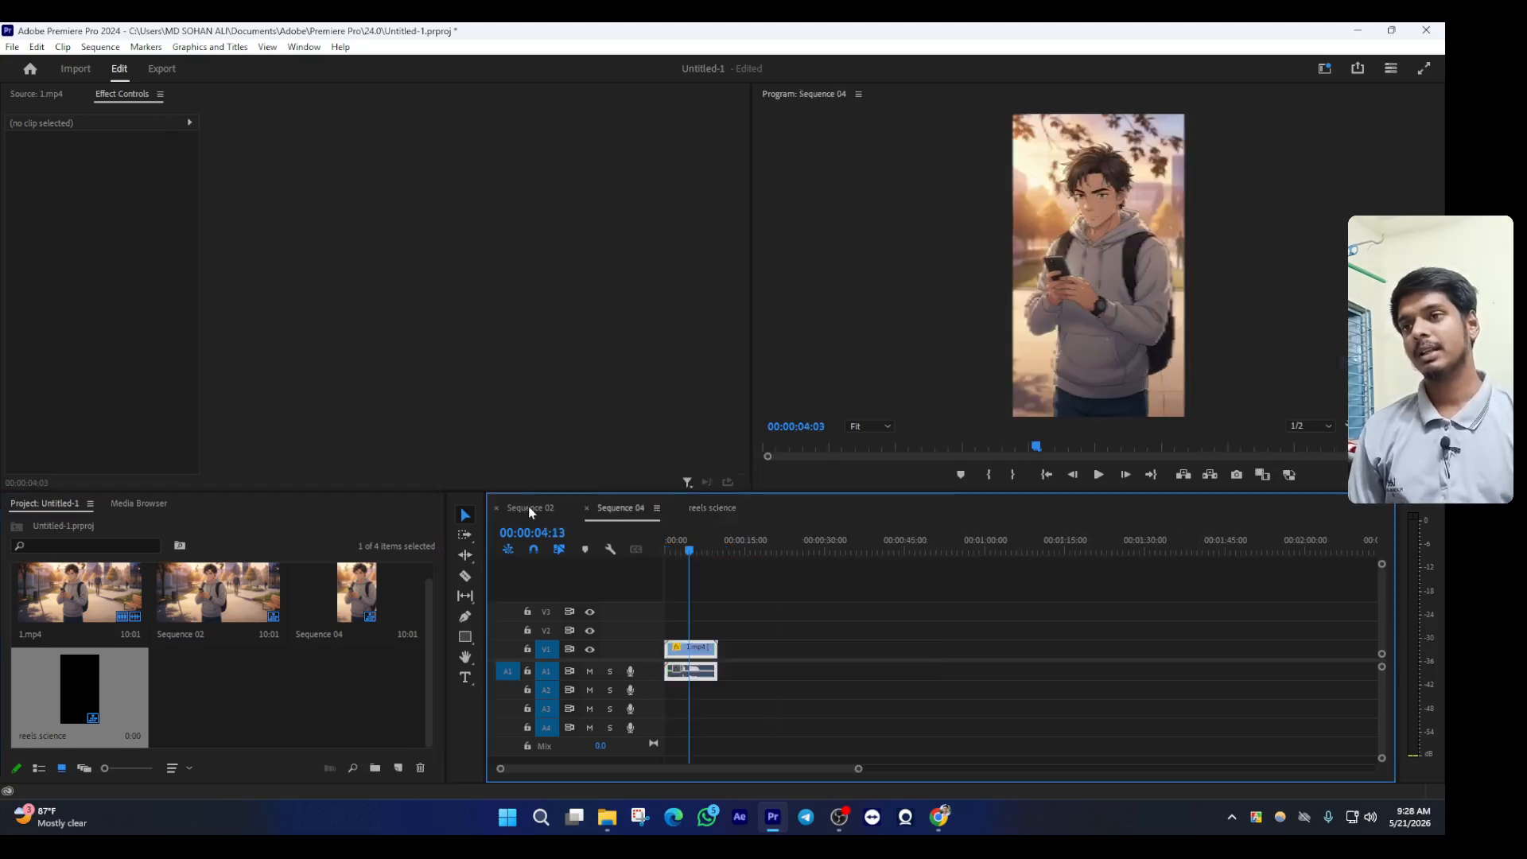
{"action": "left_click", "coordinate": [528, 508]}
{"action": "left_click", "coordinate": [719, 509]}
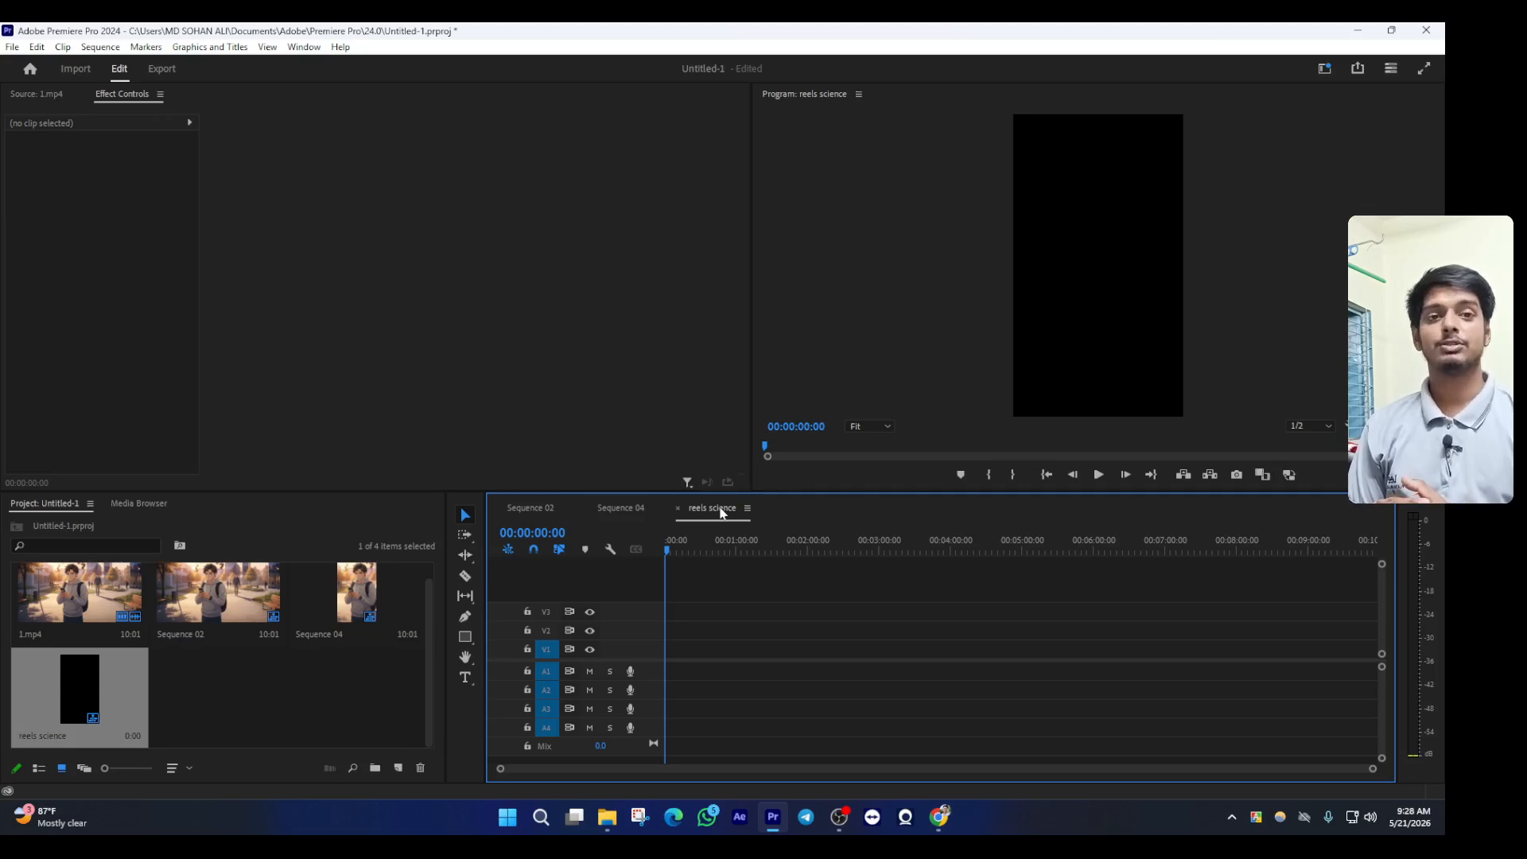
{"action": "left_click", "coordinate": [839, 817]}
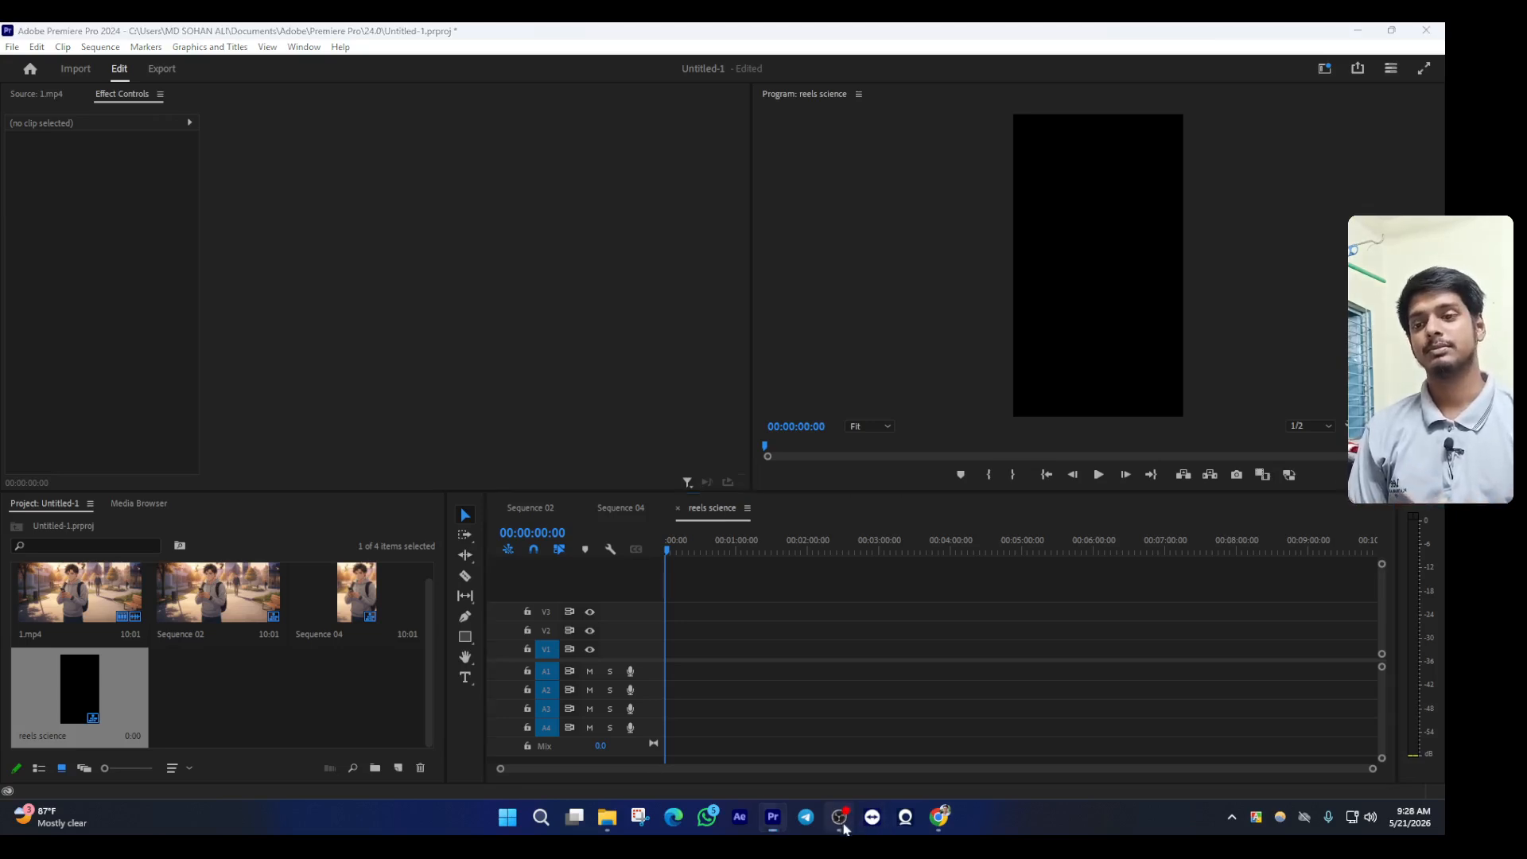